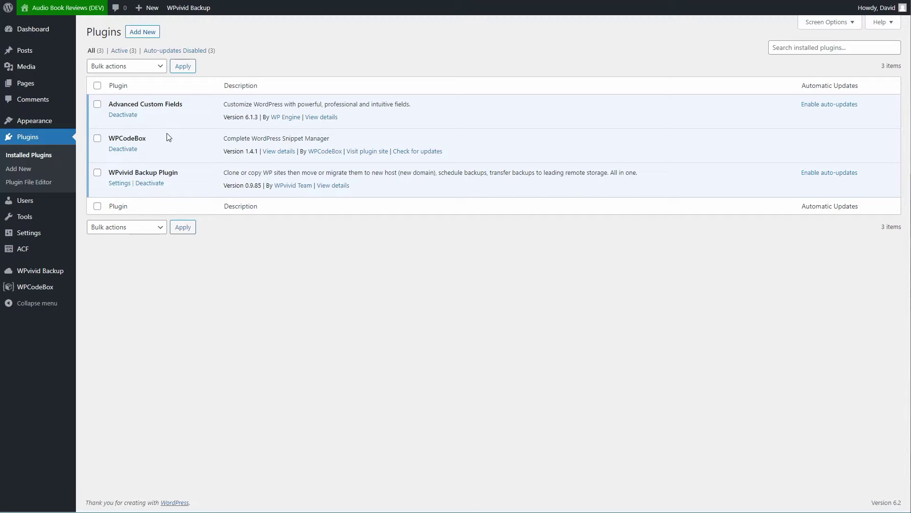
Start a new ACF post type with the plural label "Audio Books" and the singular label "Audio Book"
mouse_move(24, 253)
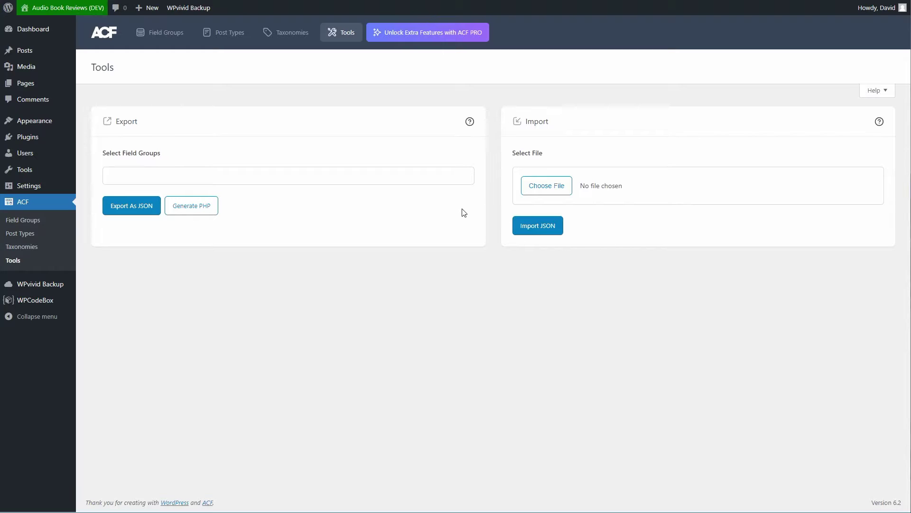
click(18, 236)
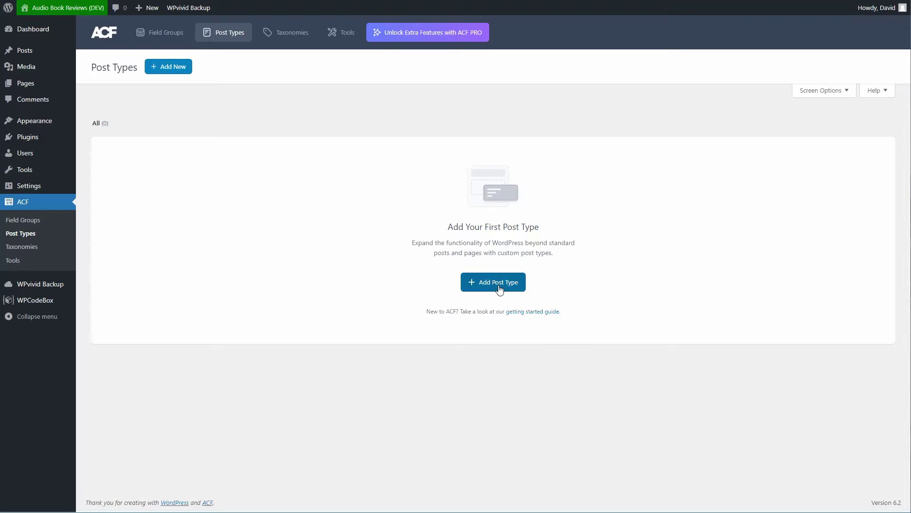
click(499, 287)
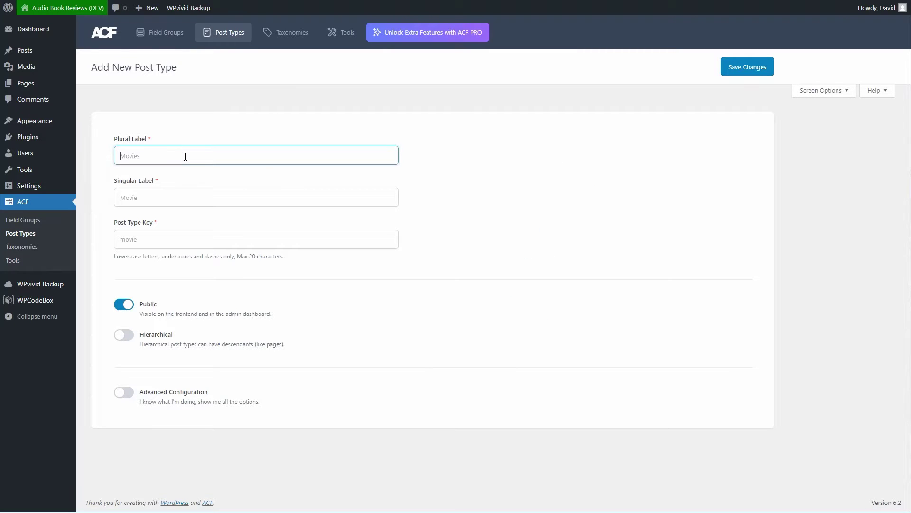
text(Audio Books)
click(178, 197)
text(Audio Bo)
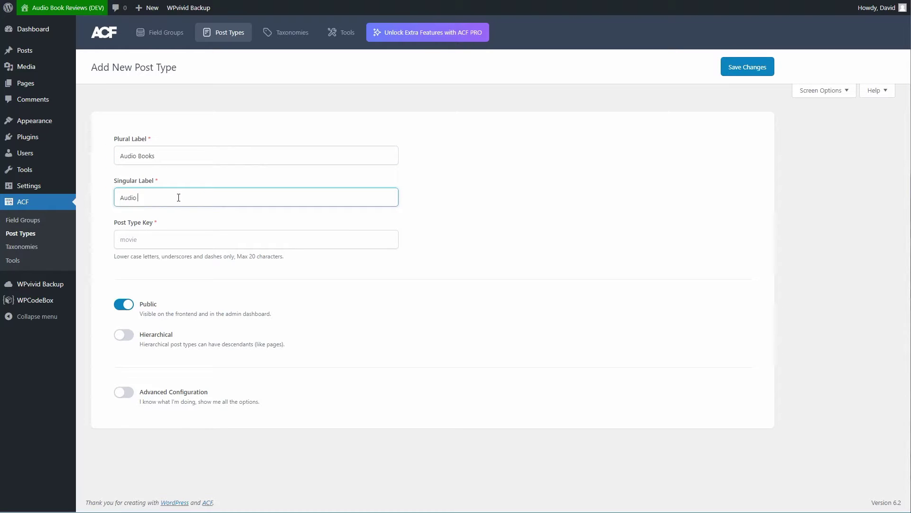
text(ok)
Set the post type key to audio-book, with a hyphen between the words
click(148, 239)
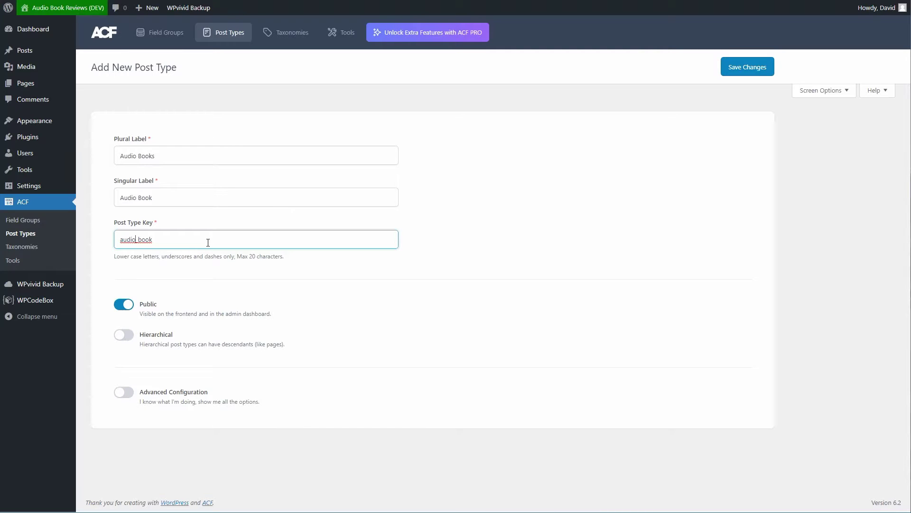
key(Delete)
text(-)
Enable Advanced Configuration for the post type and add Revisions to its supported editor features
click(130, 395)
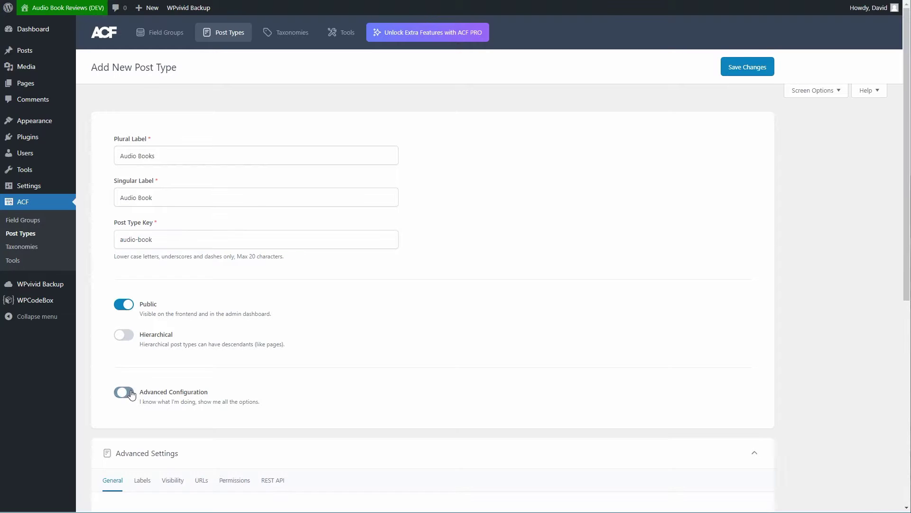
scroll(239, 392, down, 4)
scroll(239, 392, down, 4)
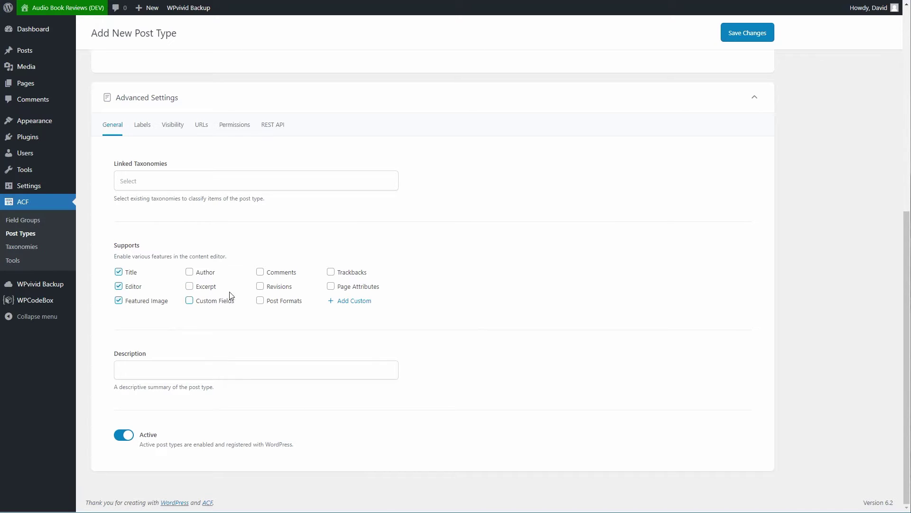
click(261, 287)
Enter "Audio Book Review" as the post type's description
click(215, 372)
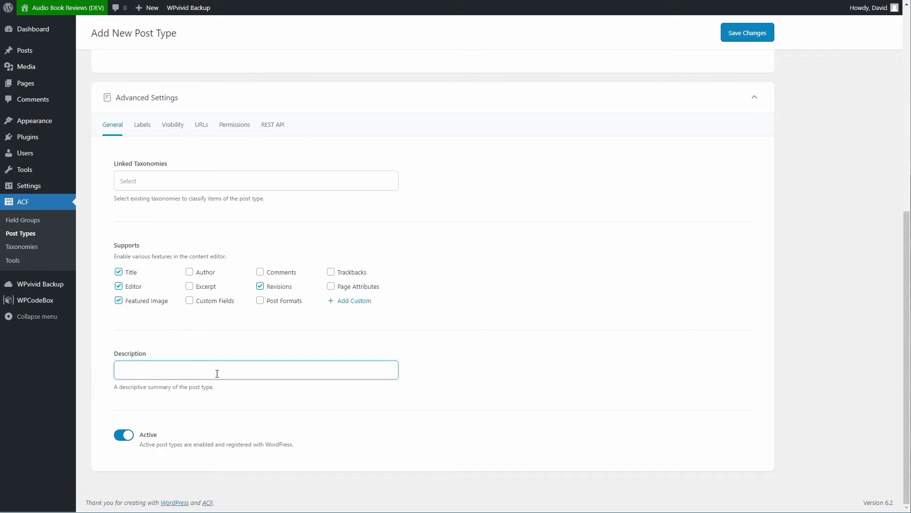
text(Audio Book Reivew)
key(BackSpace)
text(i)
Examine the generated admin labels for the Audio Books post type
click(143, 127)
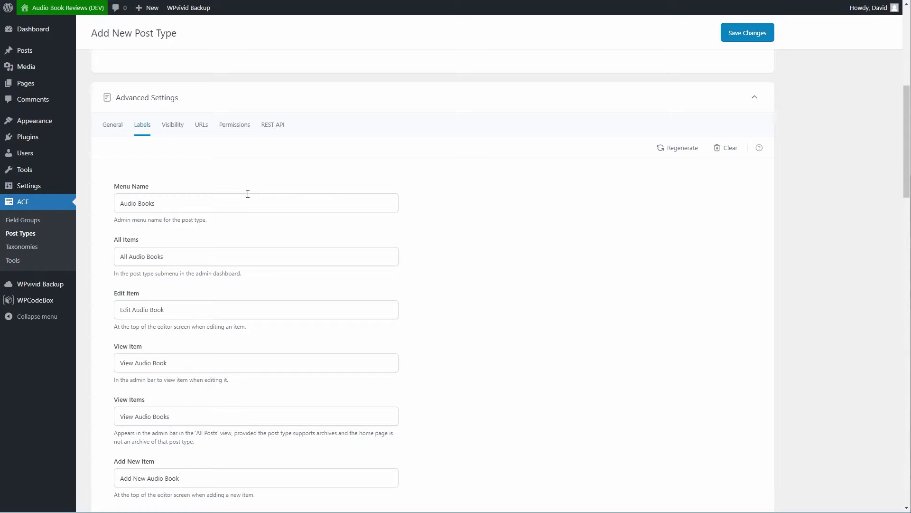
scroll(248, 194, down, 3)
scroll(247, 194, down, 2)
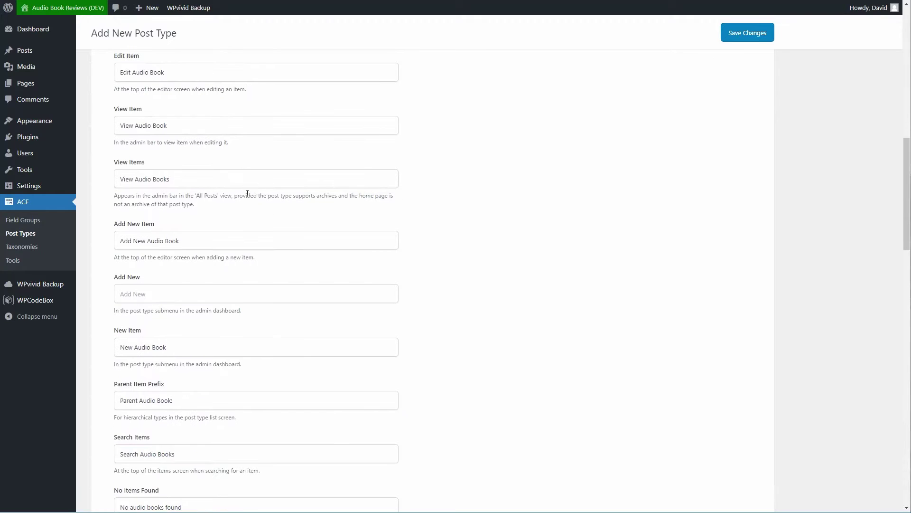
scroll(245, 195, up, 7)
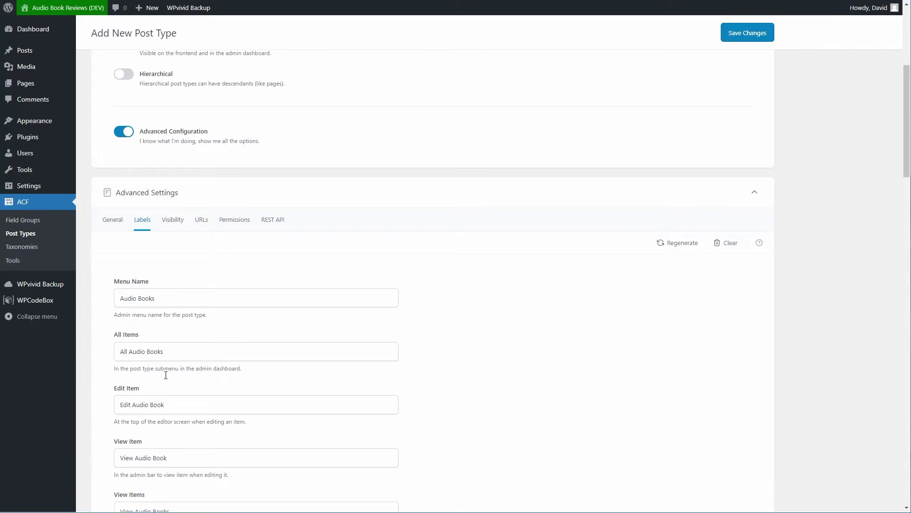
scroll(207, 396, up, 2)
Set the post type's admin menu position to 30 in the visibility settings
click(173, 314)
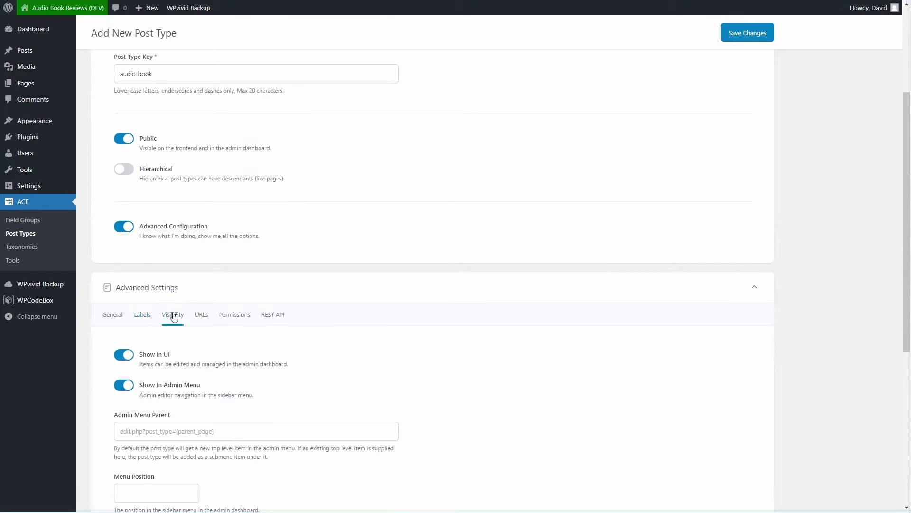
scroll(265, 330, down, 3)
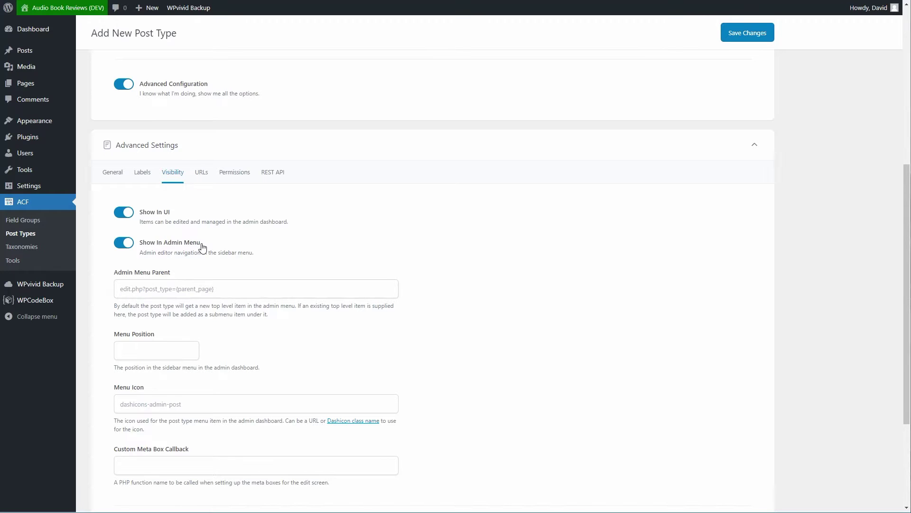
scroll(203, 247, down, 3)
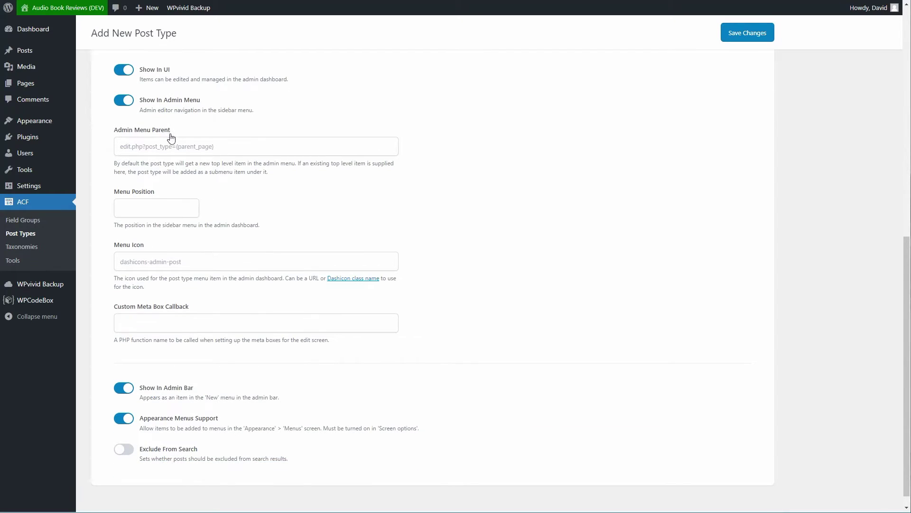
mouse_move(24, 169)
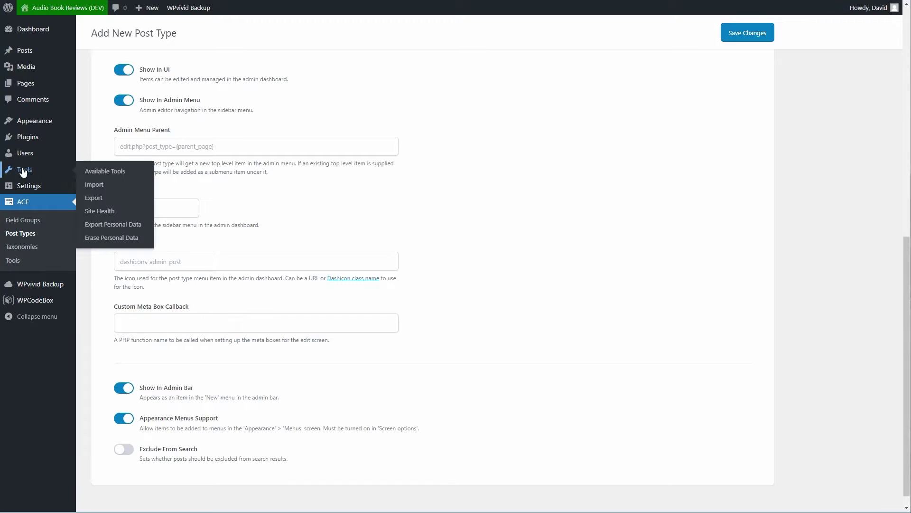
mouse_move(32, 124)
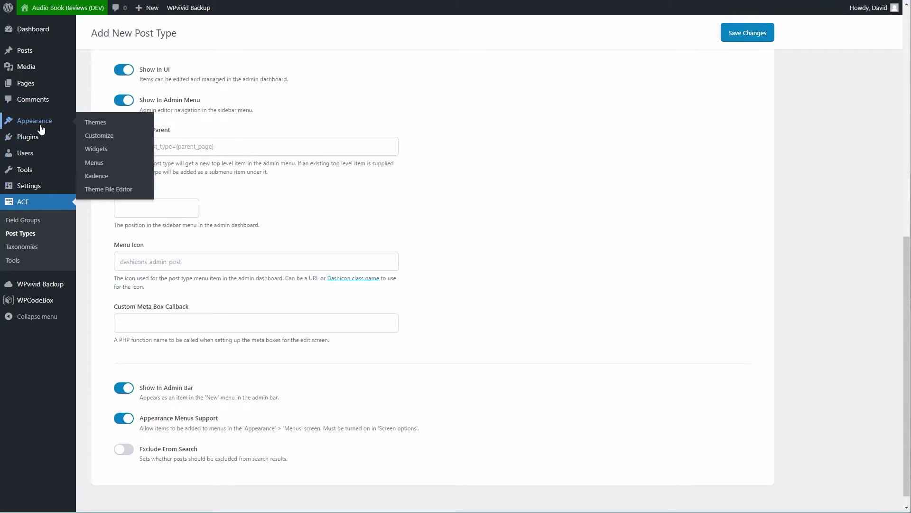
click(152, 208)
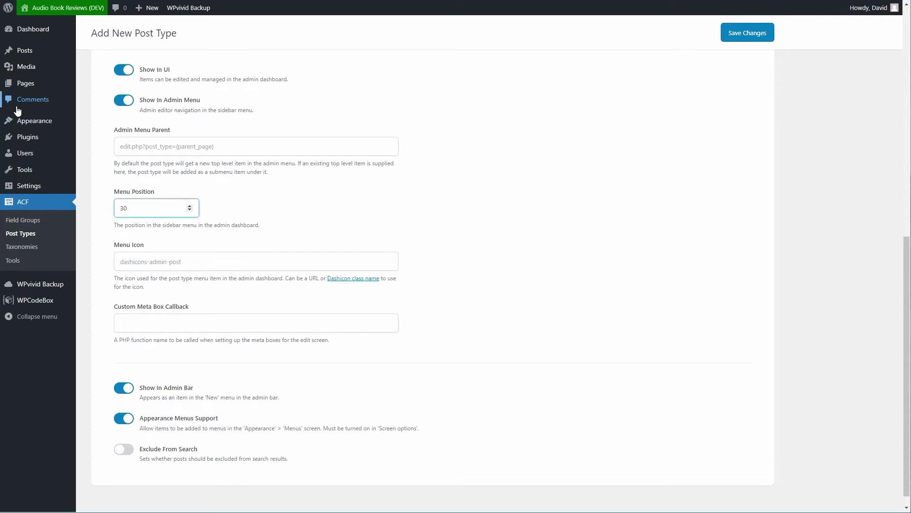
Open the Dashicons reference from the menu icon setting, filter it by "book" and select the book (alt) icon
click(150, 262)
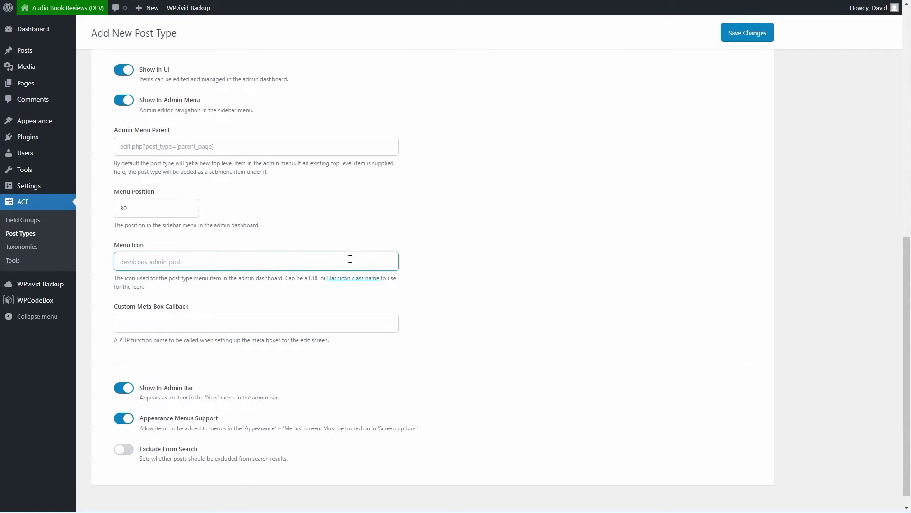
click(348, 282)
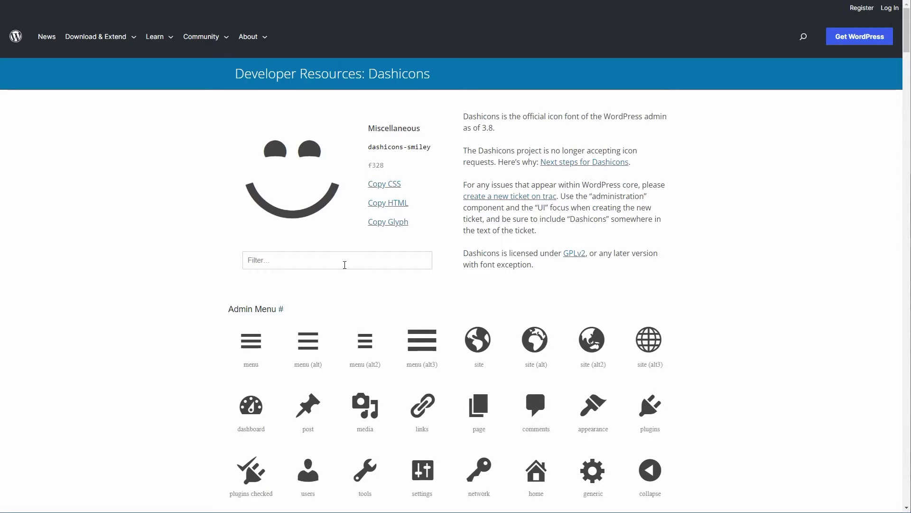
click(344, 264)
text(book)
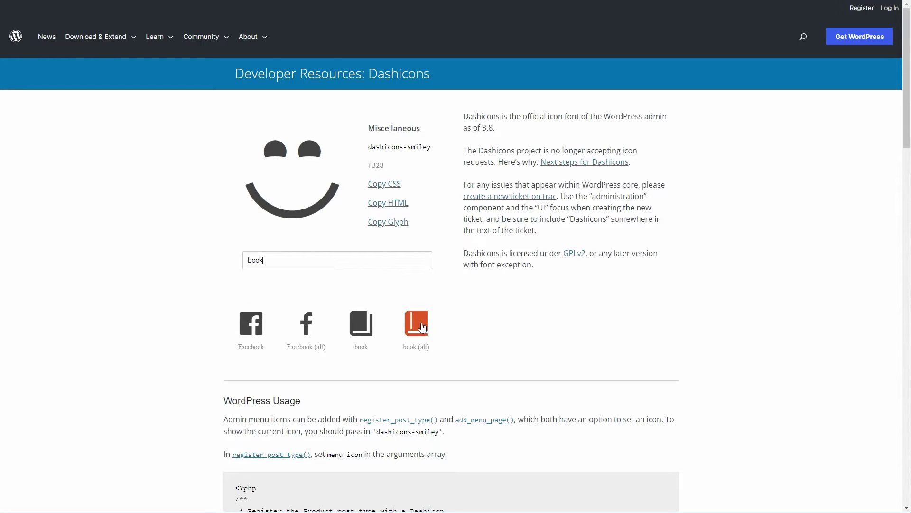
click(422, 327)
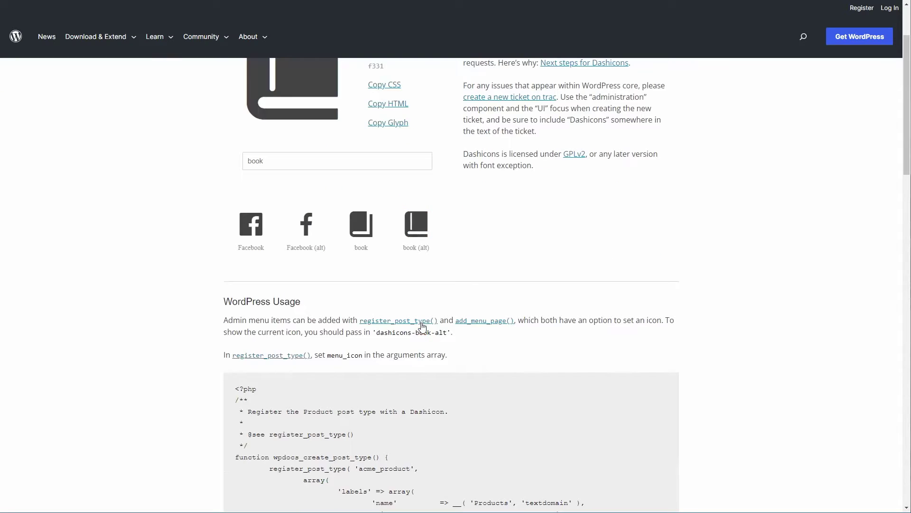
Copy the class name dashicons-book-alt and enter it as the post type's menu icon
drag(440, 149, 368, 148)
key(ctrl+c)
key(alt+Tab)
click(199, 261)
key(ctrl+v)
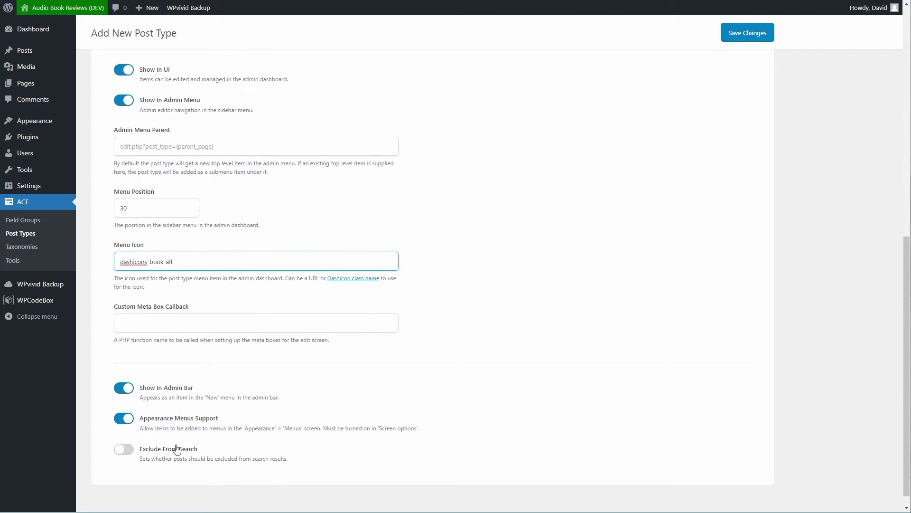
Enable the item archive for the post type in its URL settings, leaving the permalink rewrite on Post Type Key
scroll(176, 446, up, 6)
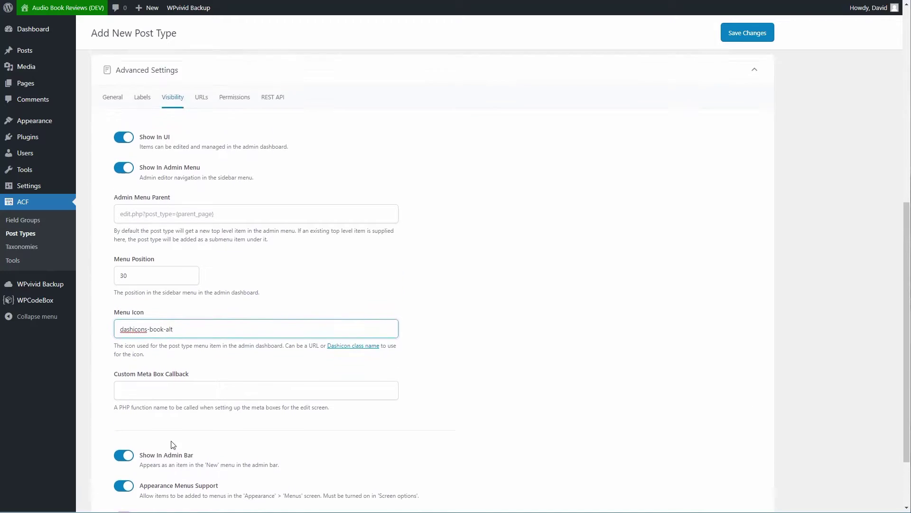
click(204, 315)
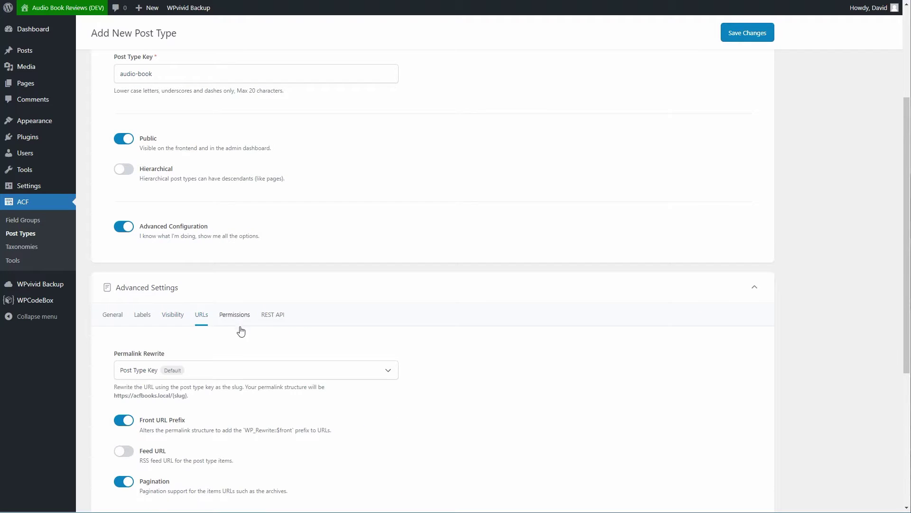
scroll(244, 330, down, 3)
scroll(246, 329, down, 1)
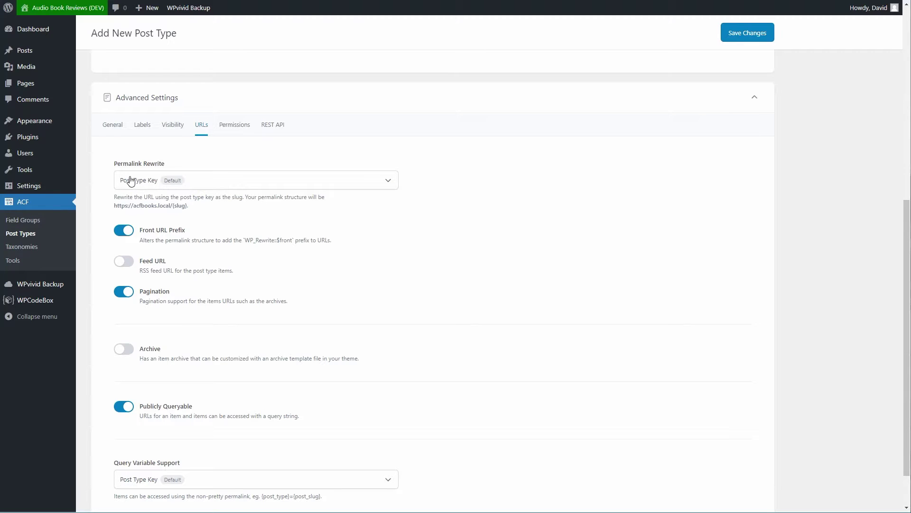
scroll(213, 187, up, 4)
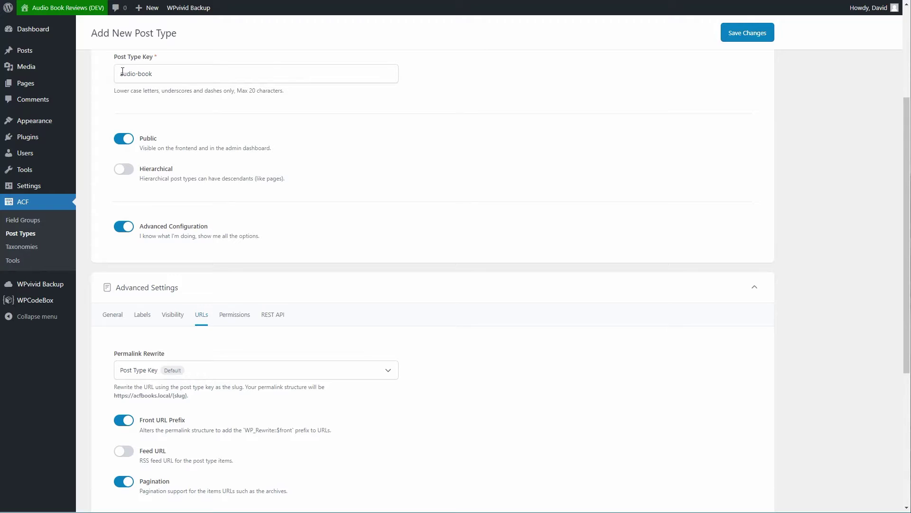
scroll(183, 193, down, 3)
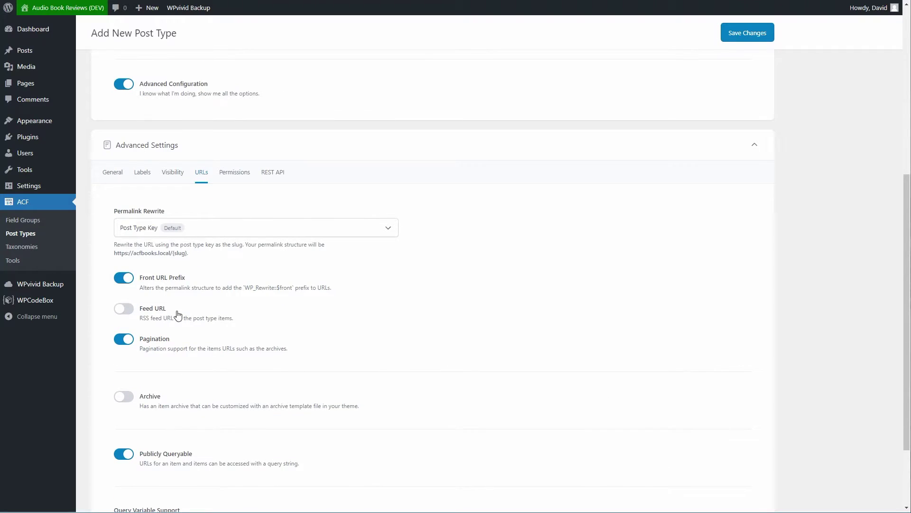
scroll(178, 314, down, 2)
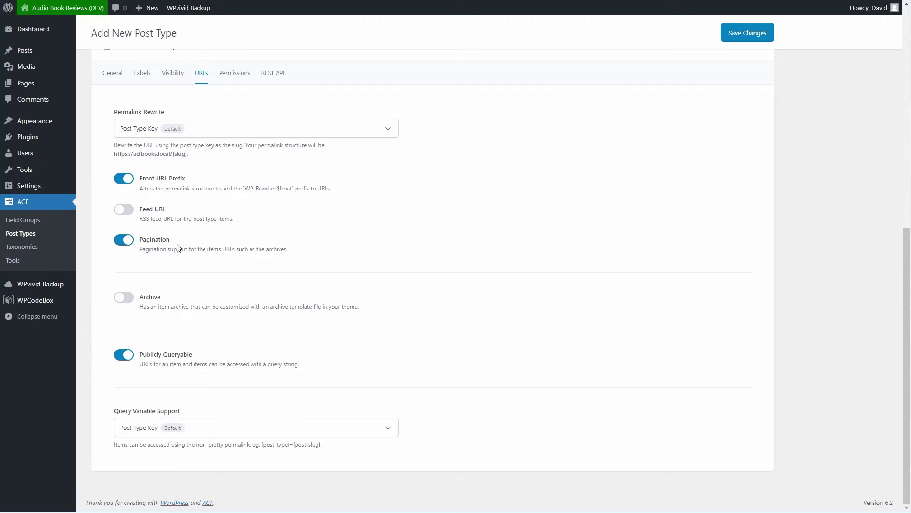
click(132, 300)
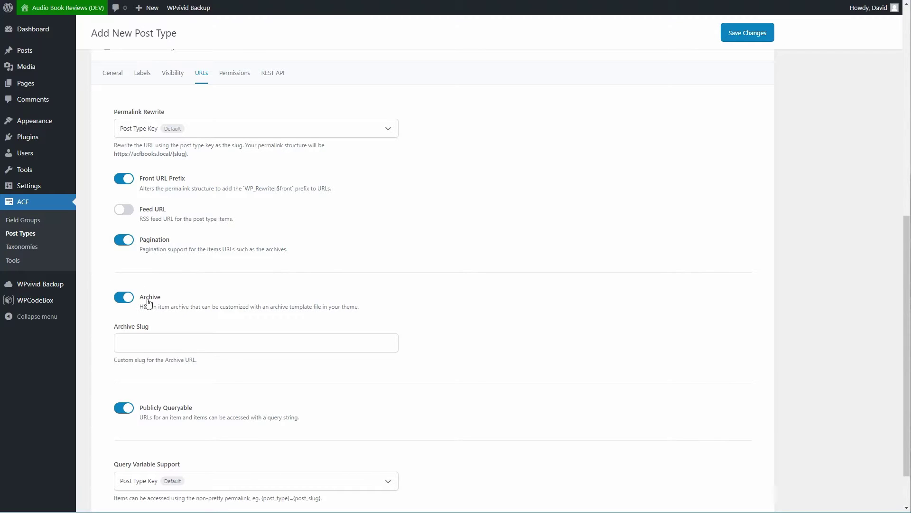
Review the post type's query variable, permissions and REST API settings
scroll(147, 284, down, 1)
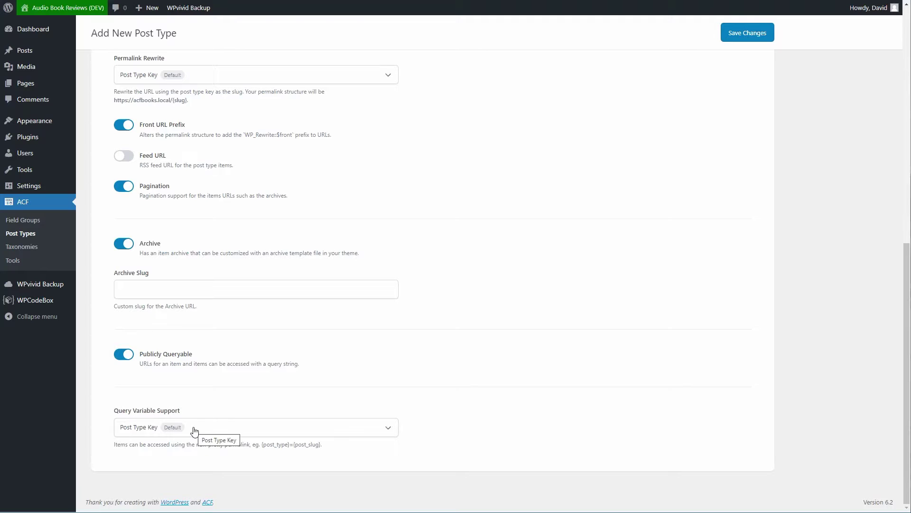
scroll(197, 427, up, 2)
scroll(198, 425, up, 2)
scroll(199, 375, up, 5)
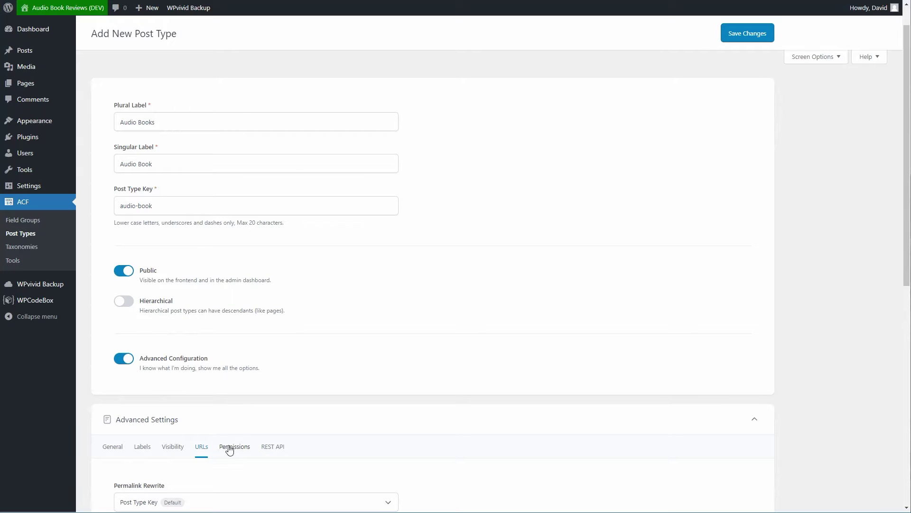
click(229, 449)
scroll(229, 448, down, 3)
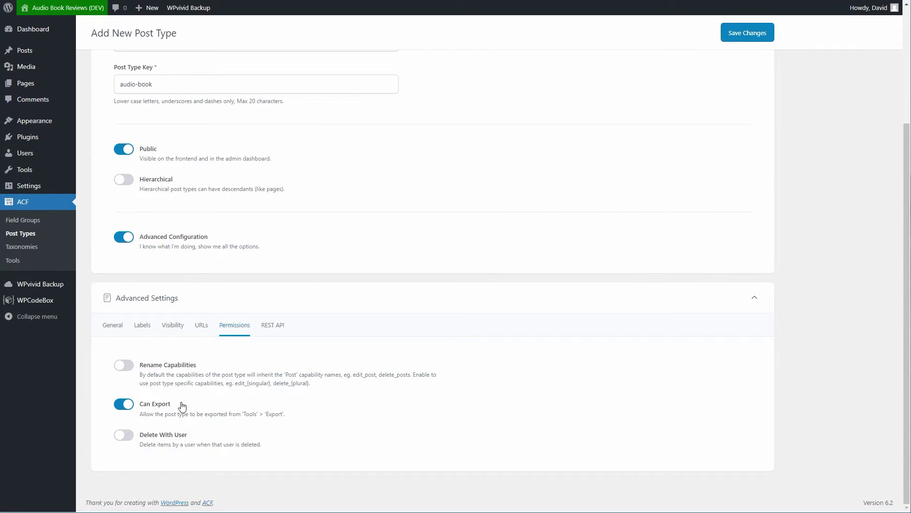
click(272, 325)
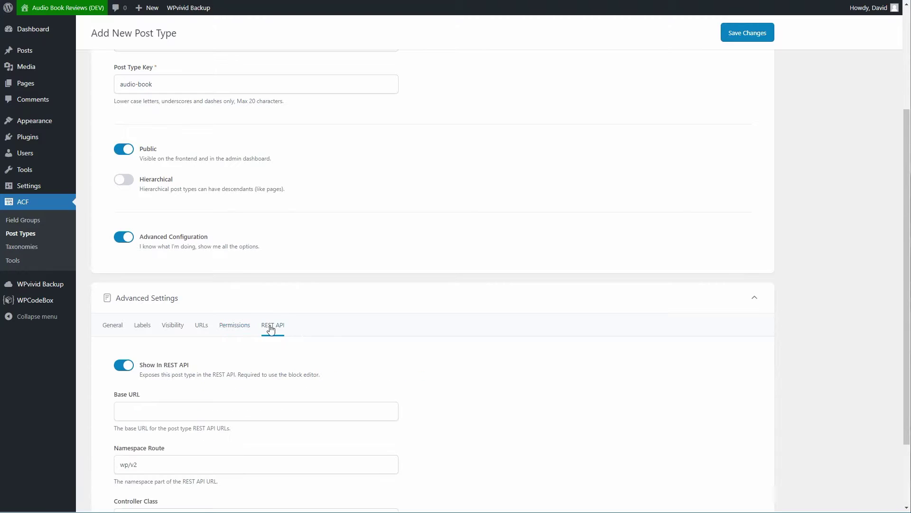
scroll(261, 366, down, 2)
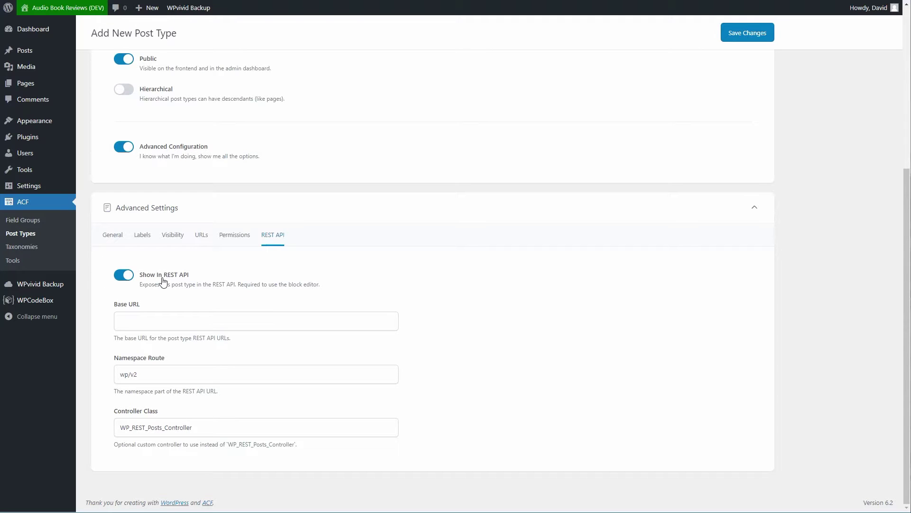
scroll(162, 281, up, 5)
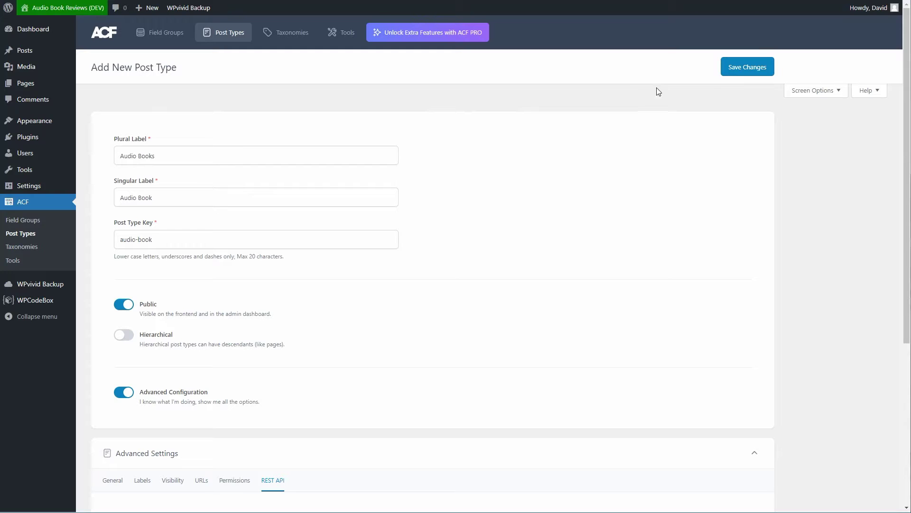
Save the Audio Books post type and check its entry in the admin menu
click(755, 67)
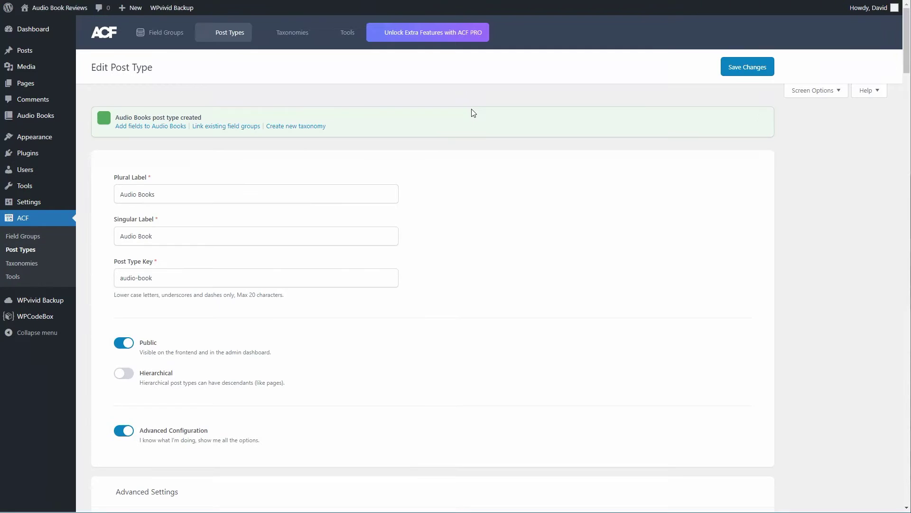
mouse_move(36, 120)
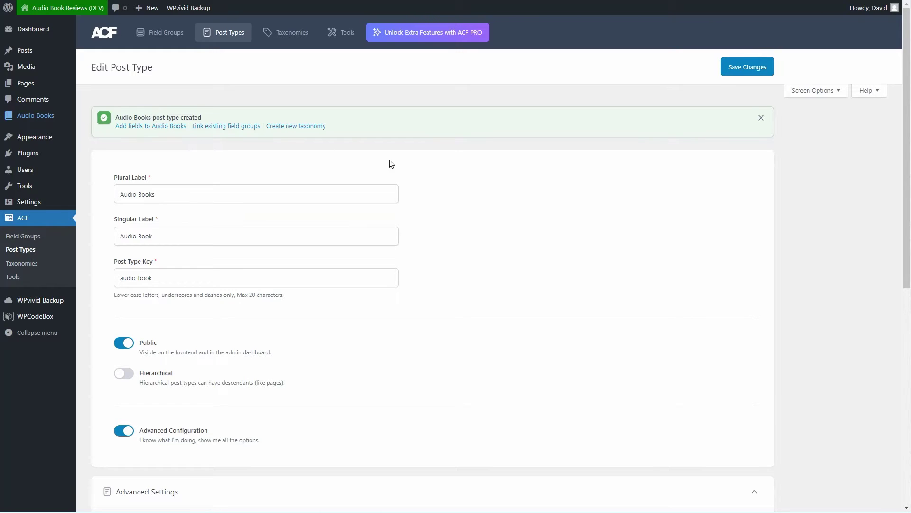
Start a new post type with plural label Book Authors, singular label Book Author and key book-author
click(27, 253)
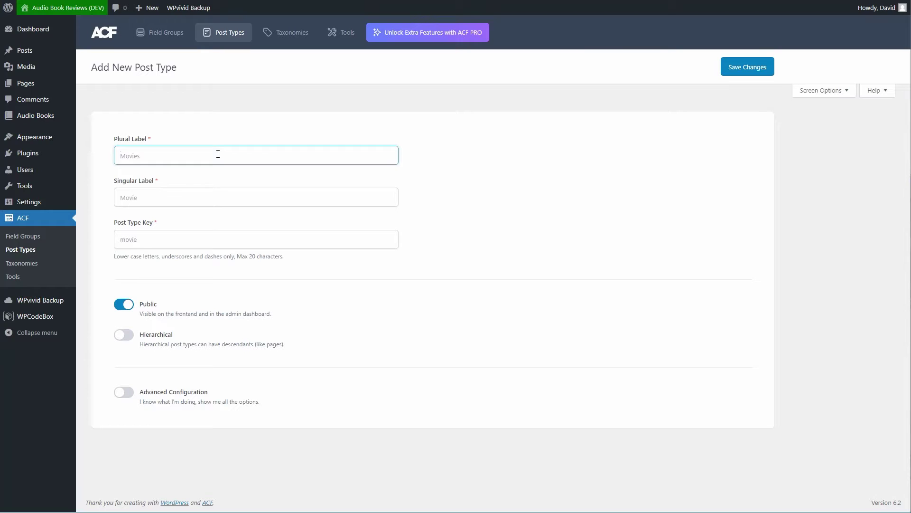
text(Book Authors)
click(153, 199)
text(Book Author)
click(166, 238)
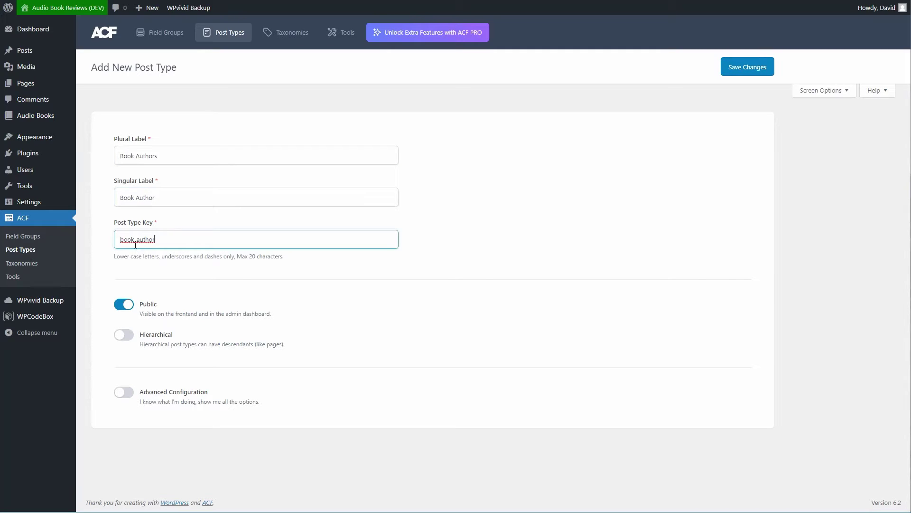
key(BackSpace)
text(-)
Turn on advanced configuration for the Book Authors post type and enter the description "Author of the book"
click(130, 392)
scroll(214, 378, down, 1)
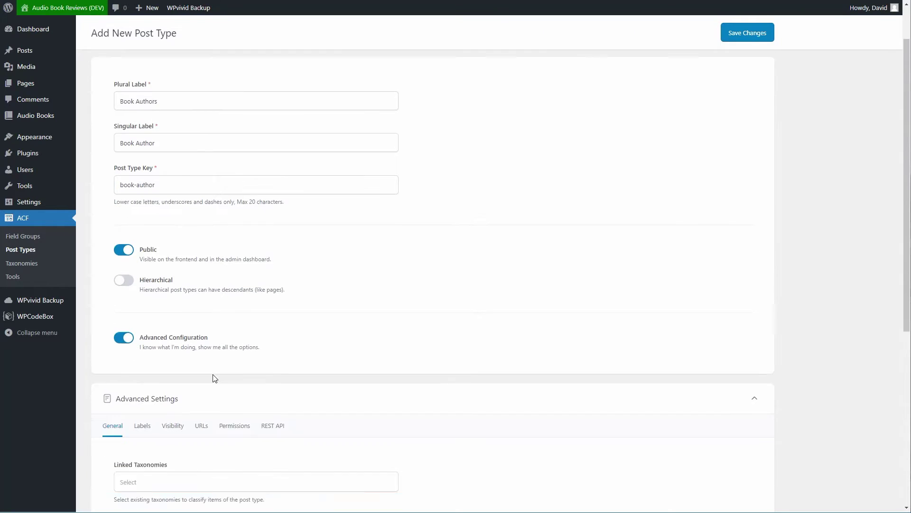
scroll(214, 378, down, 3)
scroll(215, 374, down, 1)
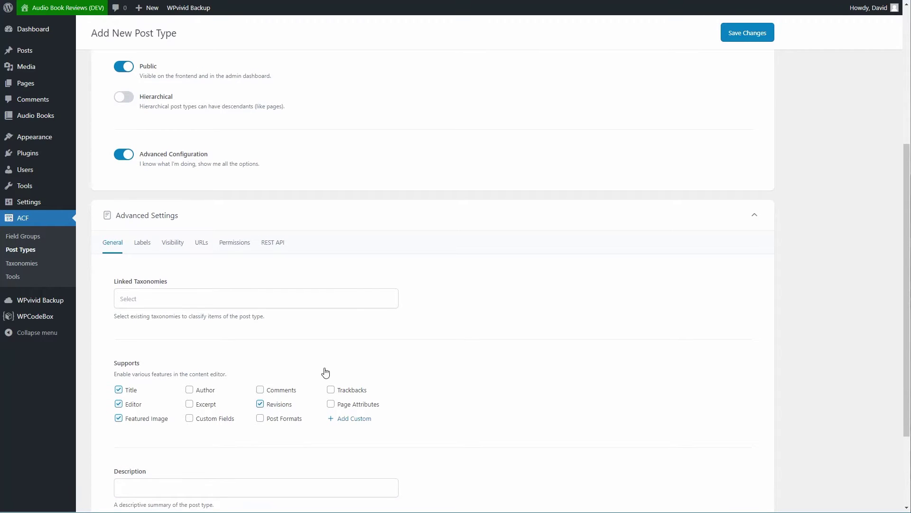
scroll(323, 371, down, 3)
click(284, 371)
text(Authors)
key(BackSpace)
text(of the book)
Set the Book Authors menu position to 30 in the visibility settings
scroll(175, 422, up, 3)
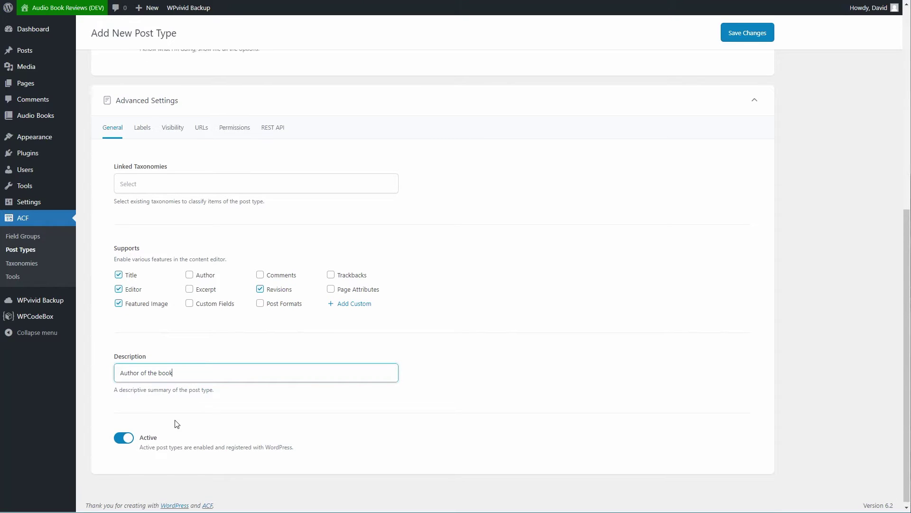
click(141, 269)
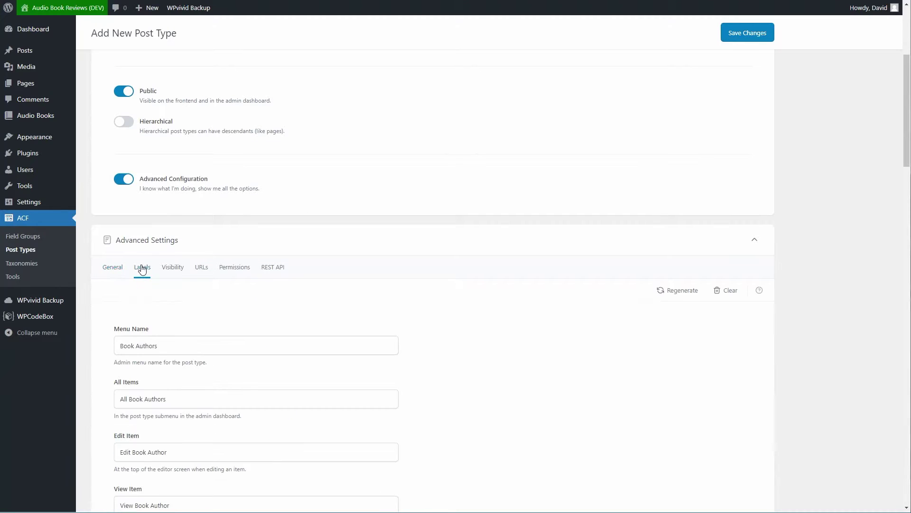
click(170, 270)
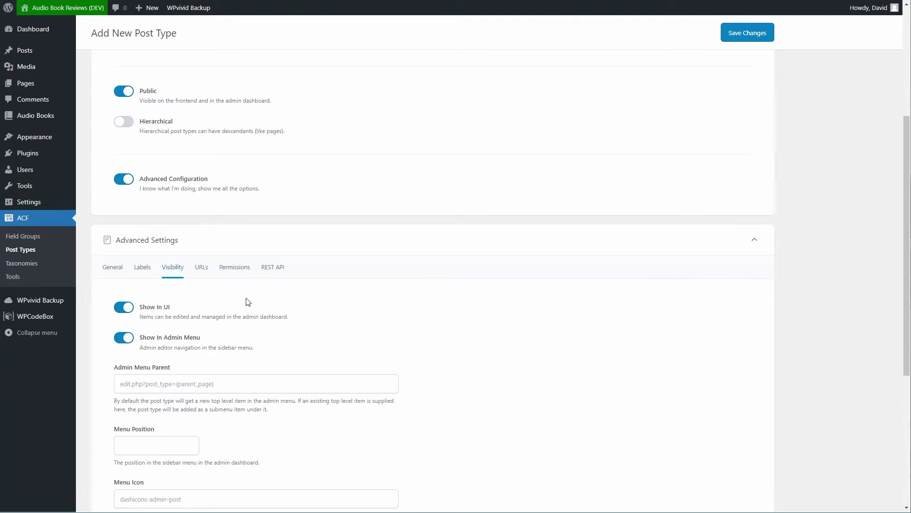
scroll(256, 305, down, 4)
click(171, 254)
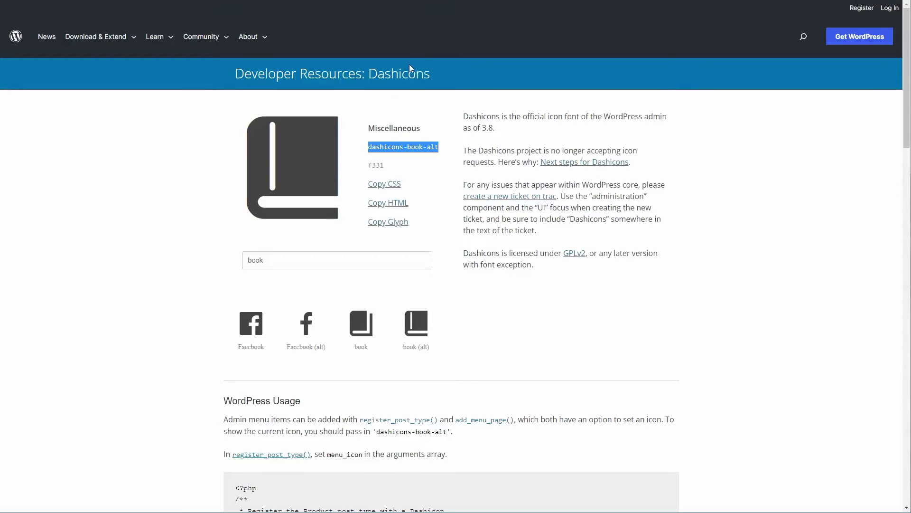
Filter the Dashicons reference by "person", choose the businessperson icon and enter dashicons-businessperson as the Book Authors menu icon
drag(268, 260, 233, 262)
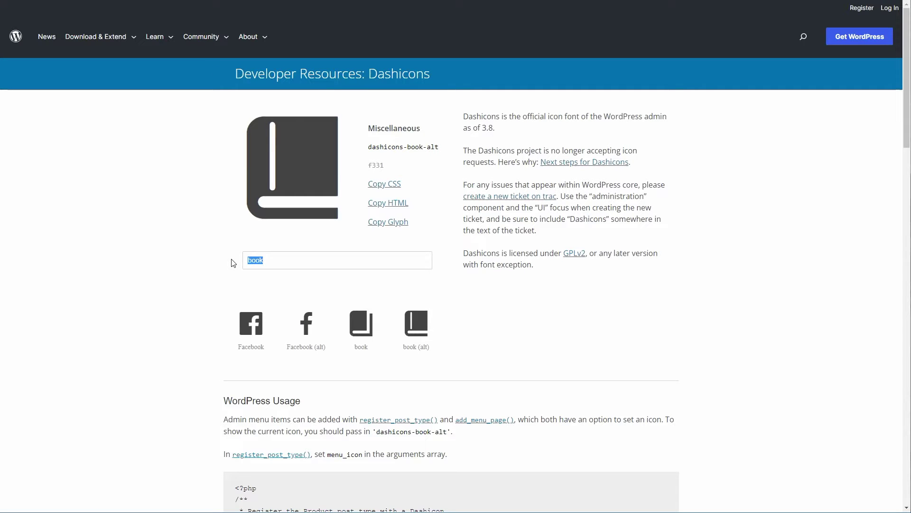
text(person)
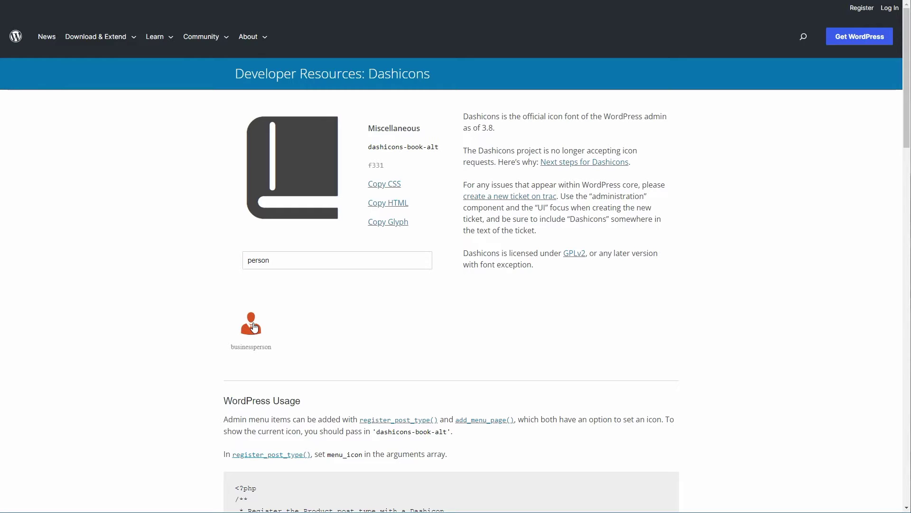
click(256, 331)
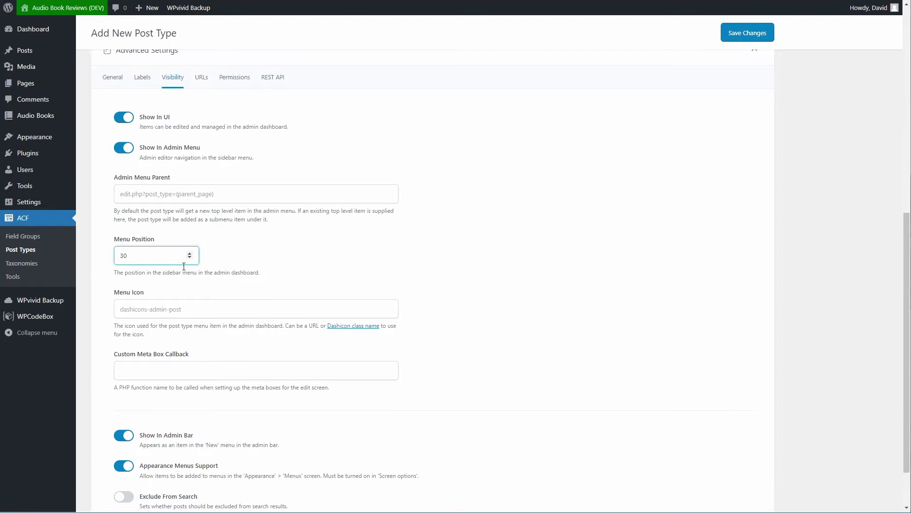
click(176, 309)
text(dashicons-businessperson)
scroll(162, 366, down, 2)
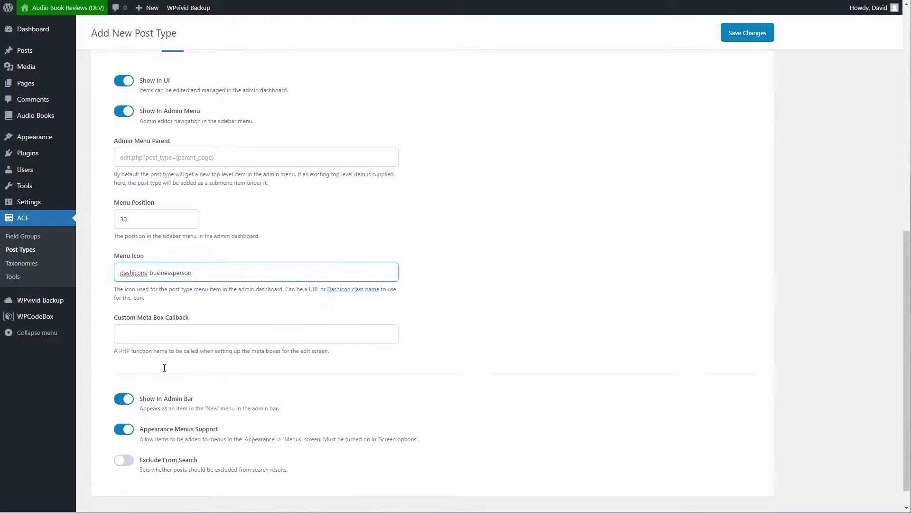
Enable the item archive in the Book Authors URL settings and save the post type
scroll(166, 378, up, 4)
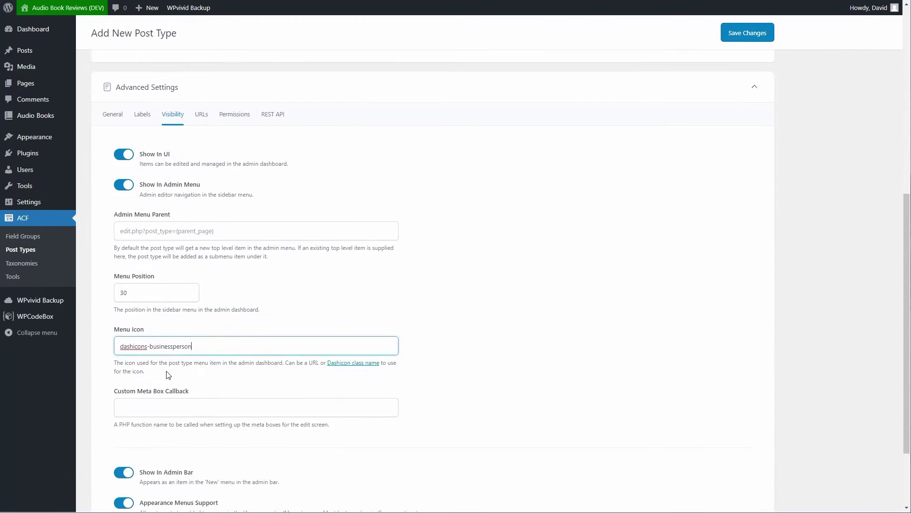
click(201, 158)
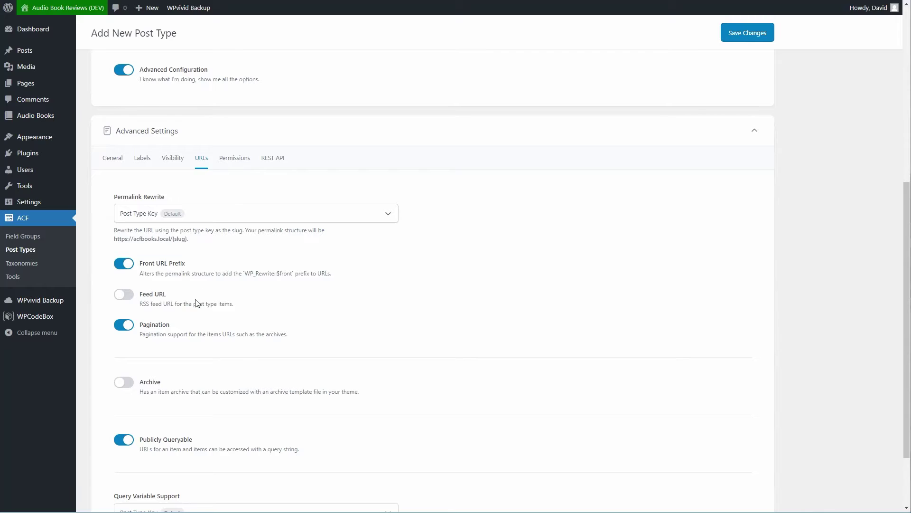
scroll(199, 299, down, 2)
click(129, 298)
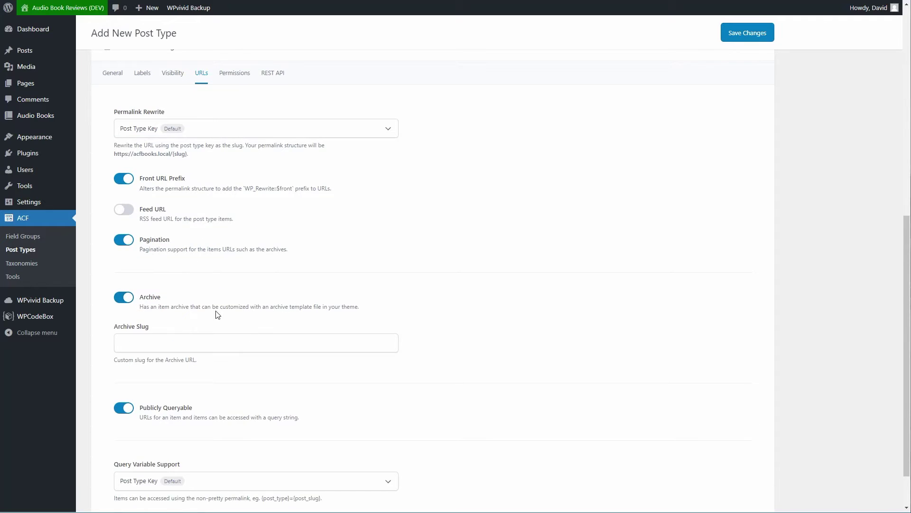
scroll(215, 313, down, 2)
scroll(216, 313, up, 4)
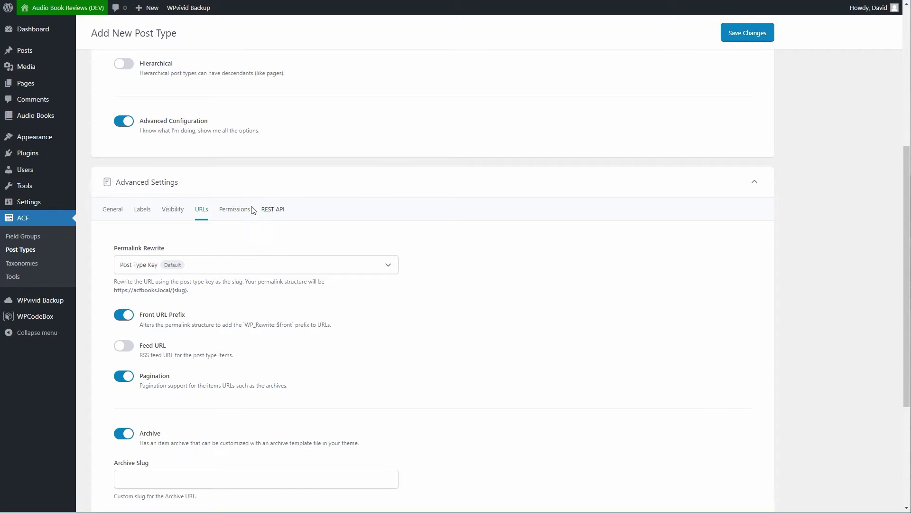
scroll(283, 211, up, 5)
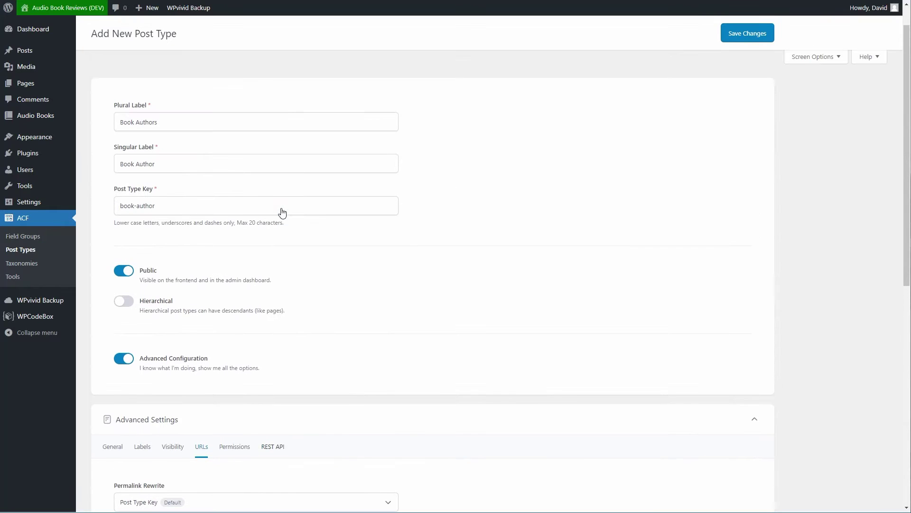
click(744, 38)
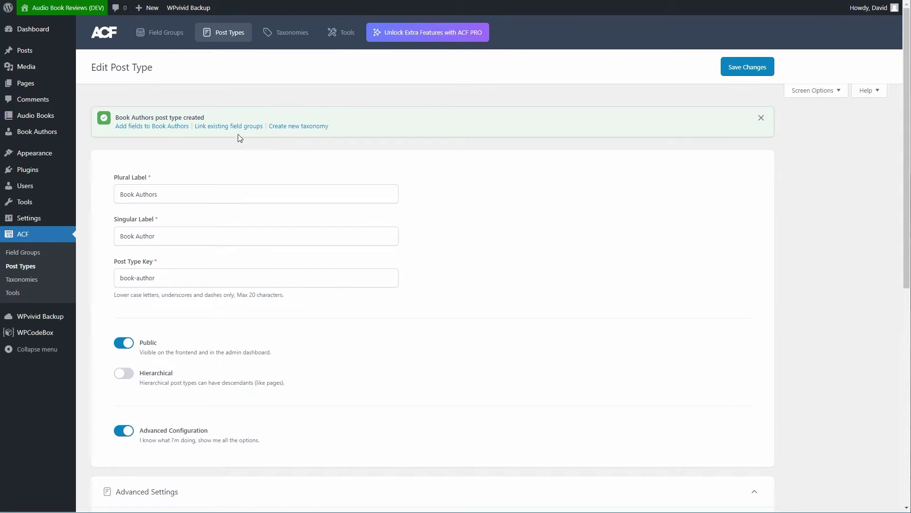
mouse_move(46, 135)
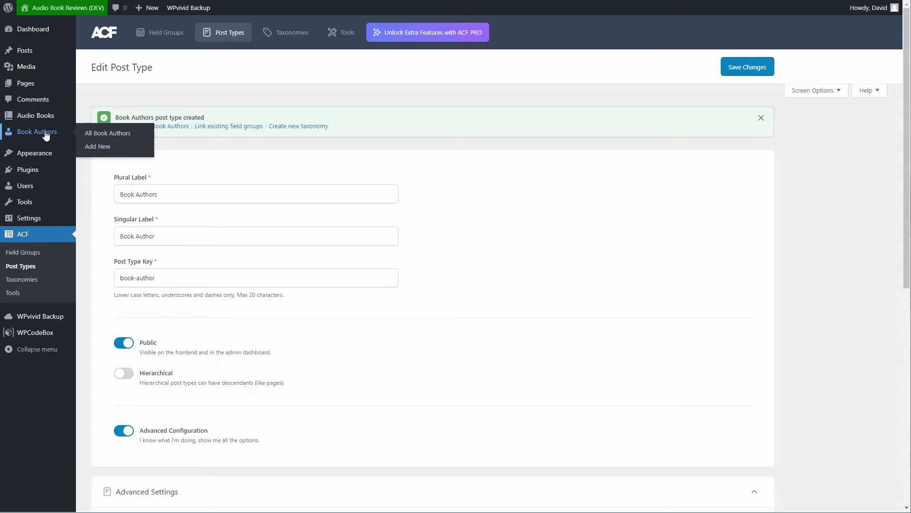
Start a new taxonomy with plural label Genres, singular label Genre and key genre
click(20, 280)
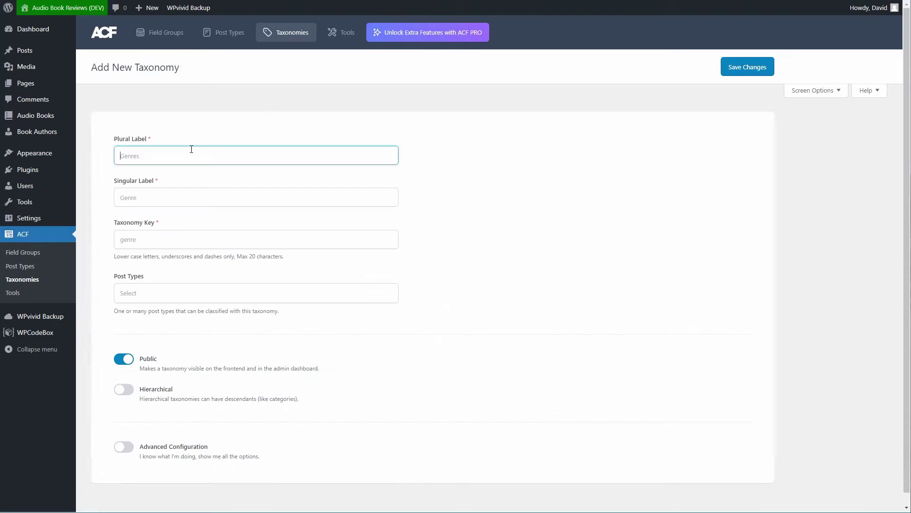
text(Genres)
click(162, 193)
text(Genre)
click(174, 242)
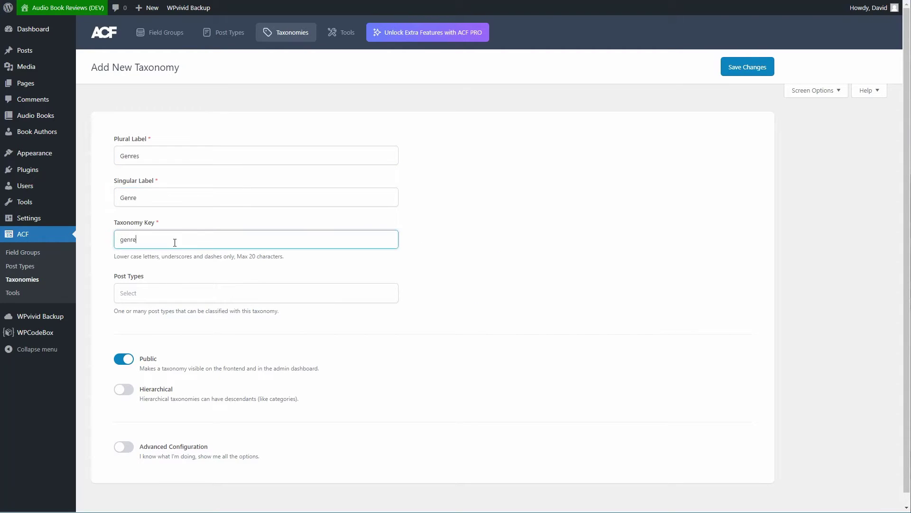
Assign the Genres taxonomy to the Audio Book post type
click(162, 289)
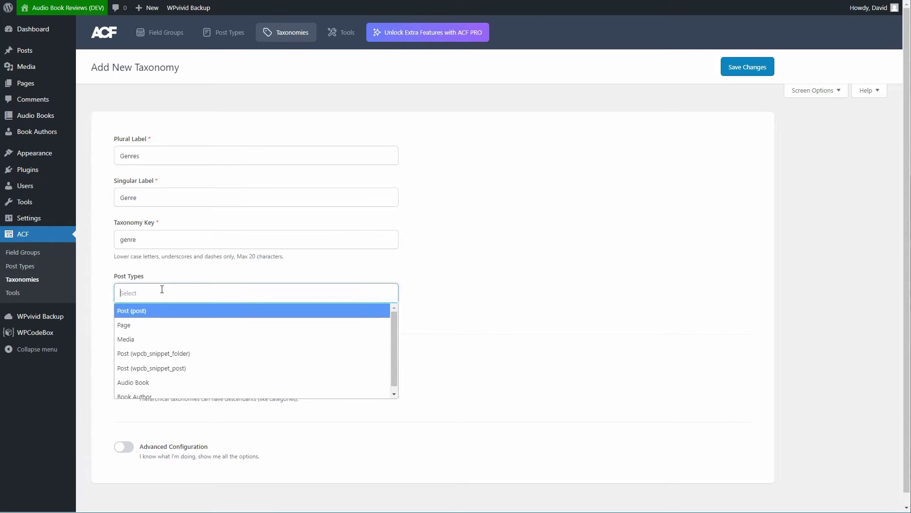
scroll(162, 352, down, 1)
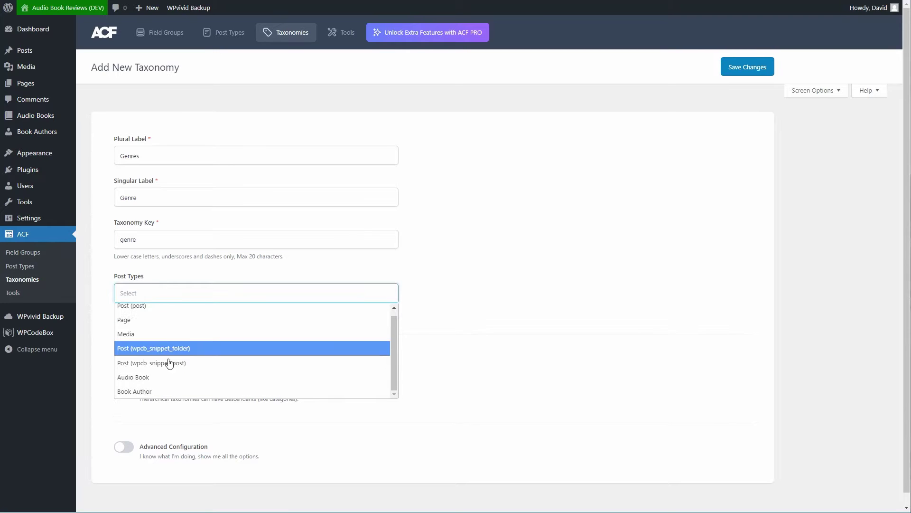
click(138, 378)
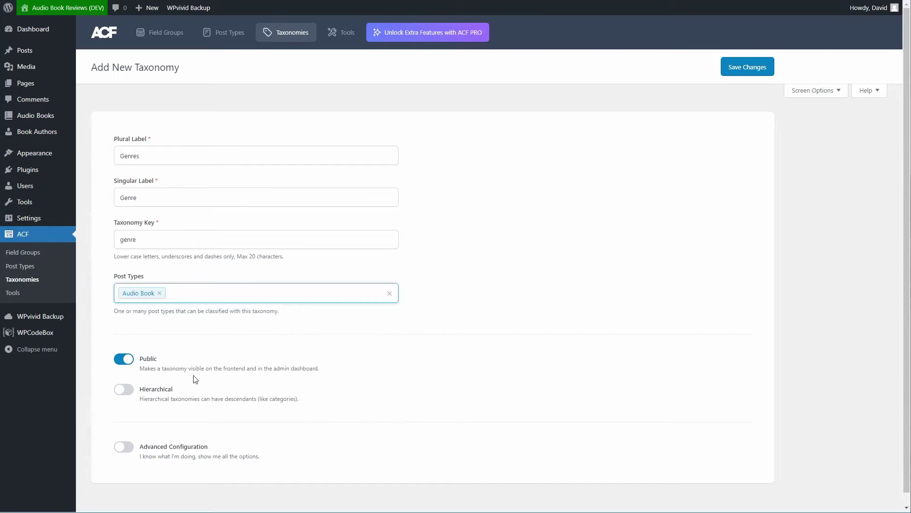
Turn on advanced configuration for the Genres taxonomy and enter the description "Book Genres"
click(124, 446)
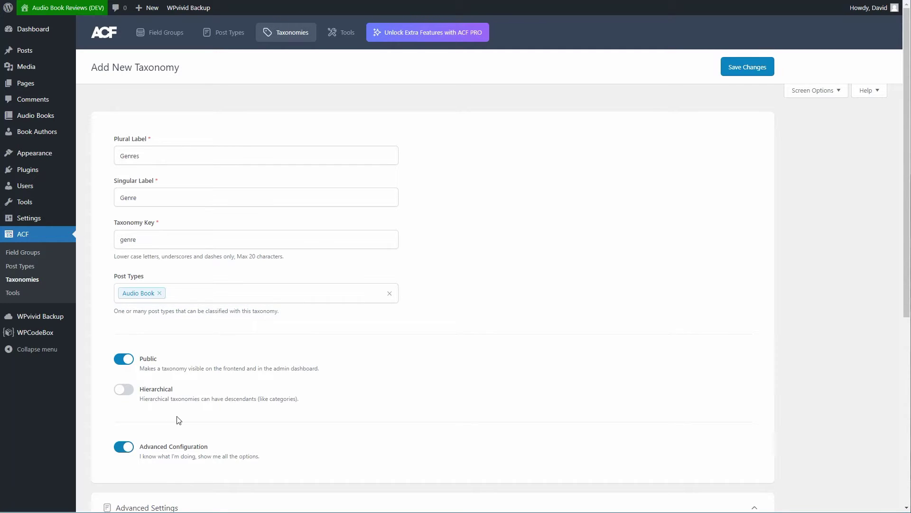
scroll(179, 418, down, 3)
scroll(179, 420, down, 3)
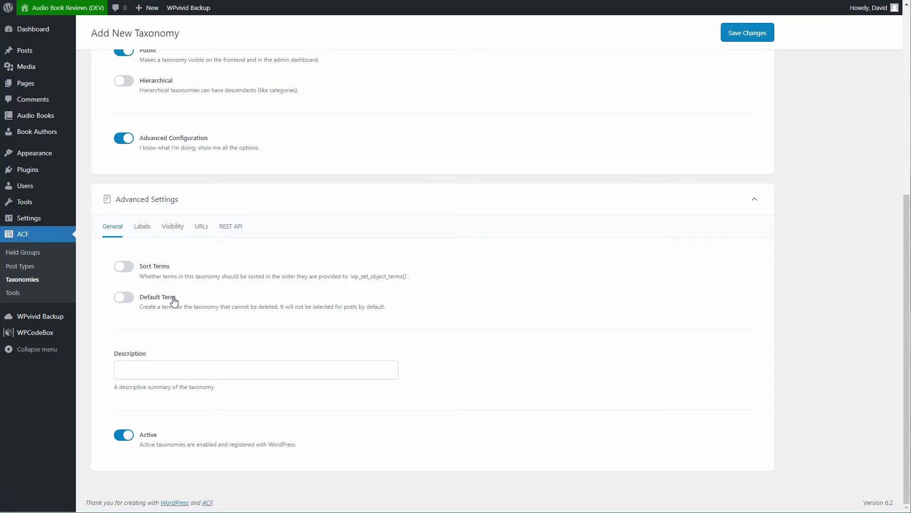
click(151, 370)
text(Book Ge)
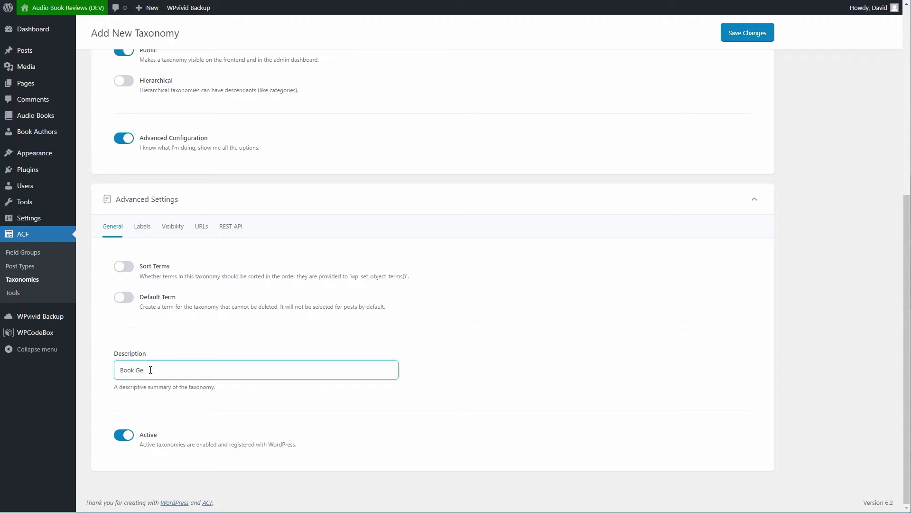
text(nres)
Enable the admin column for the Genres taxonomy in its visibility settings
click(173, 226)
scroll(249, 274, down, 2)
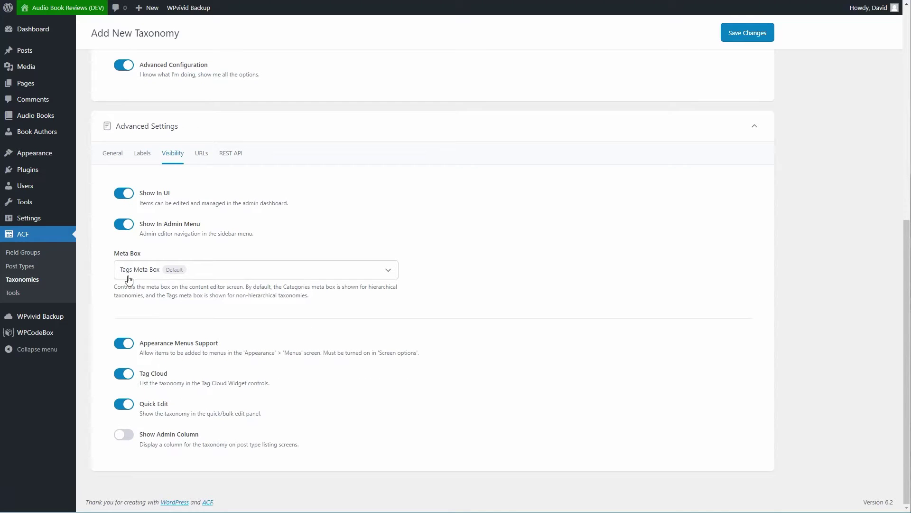
click(124, 434)
scroll(190, 438, up, 2)
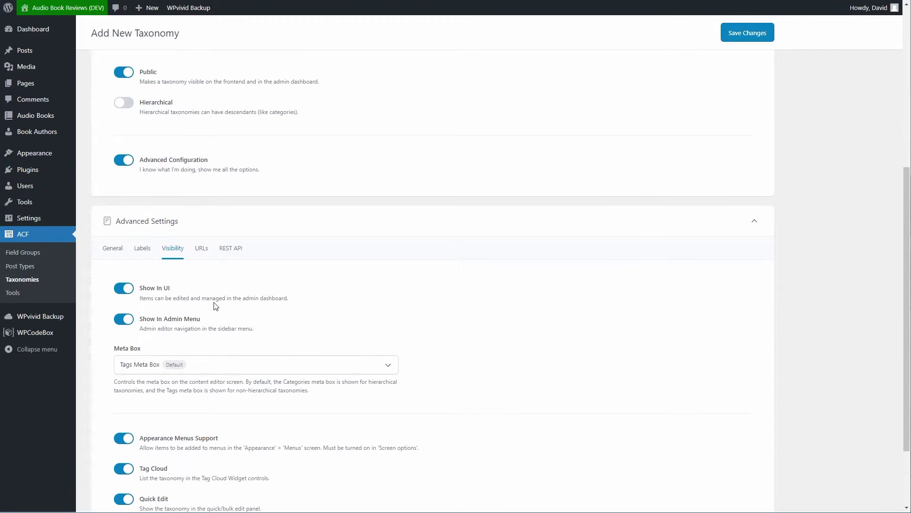
Enable hierarchical parent-child terms in the Genres taxonomy's URL settings, then open its REST API settings
click(201, 249)
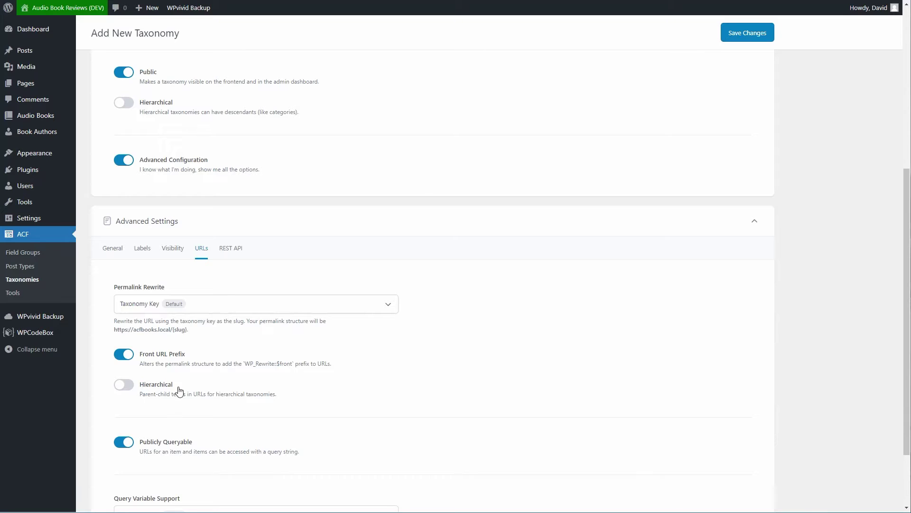
click(119, 385)
scroll(141, 393, down, 1)
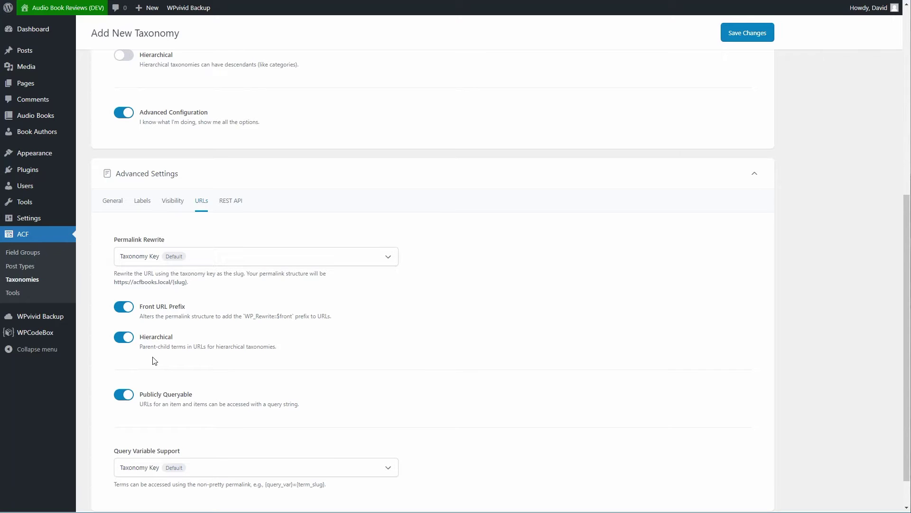
scroll(155, 360, down, 1)
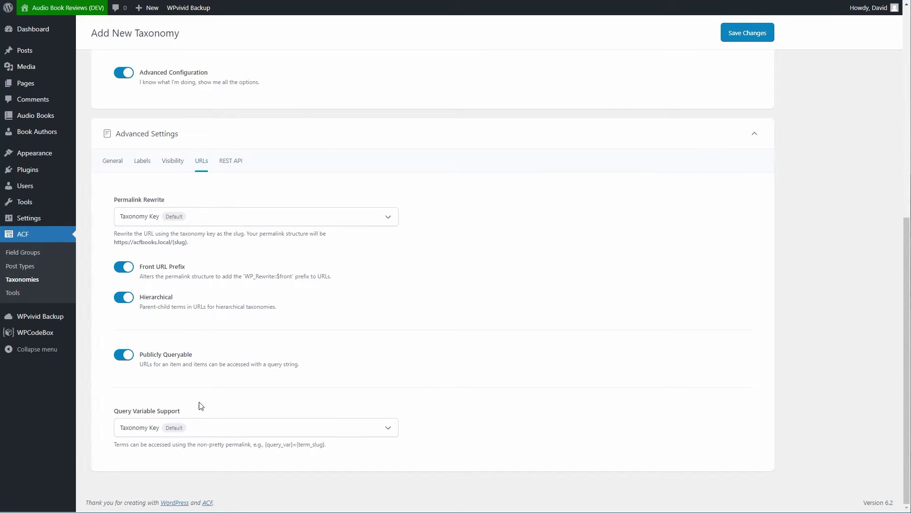
click(230, 161)
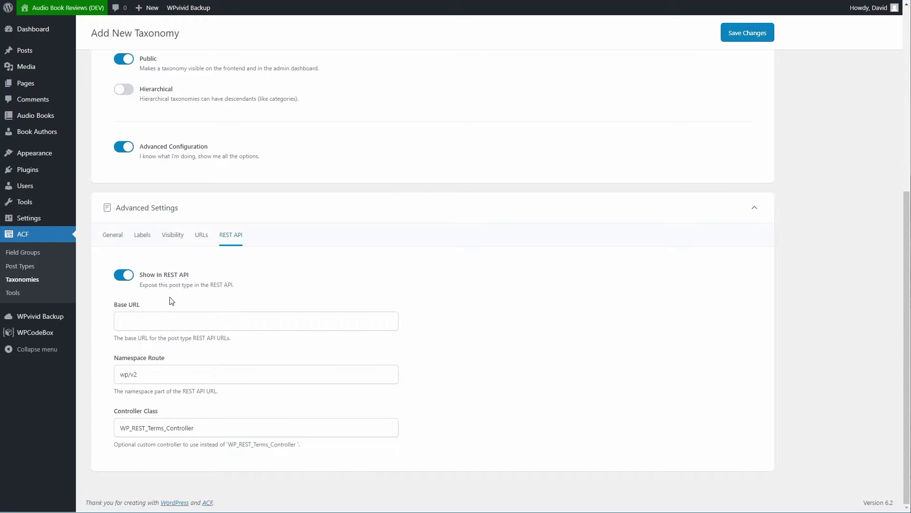
Save the new Genres taxonomy
scroll(172, 300, up, 5)
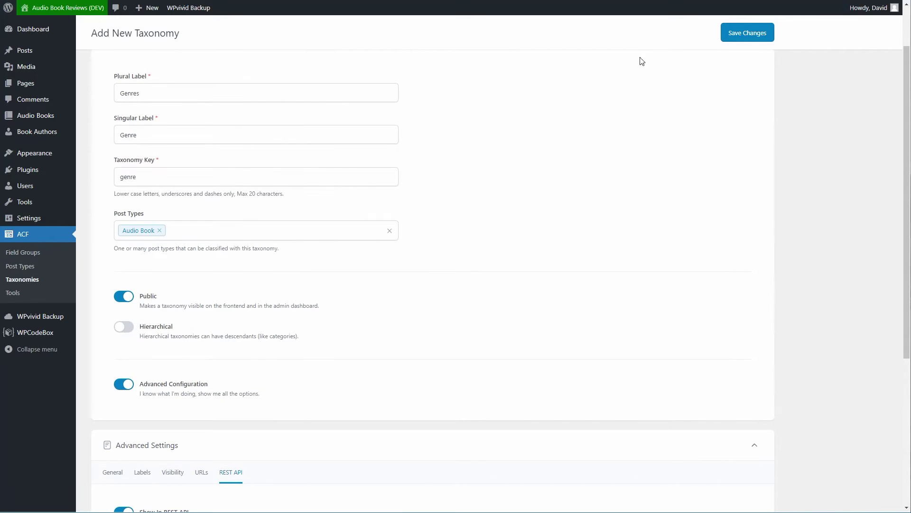
click(754, 37)
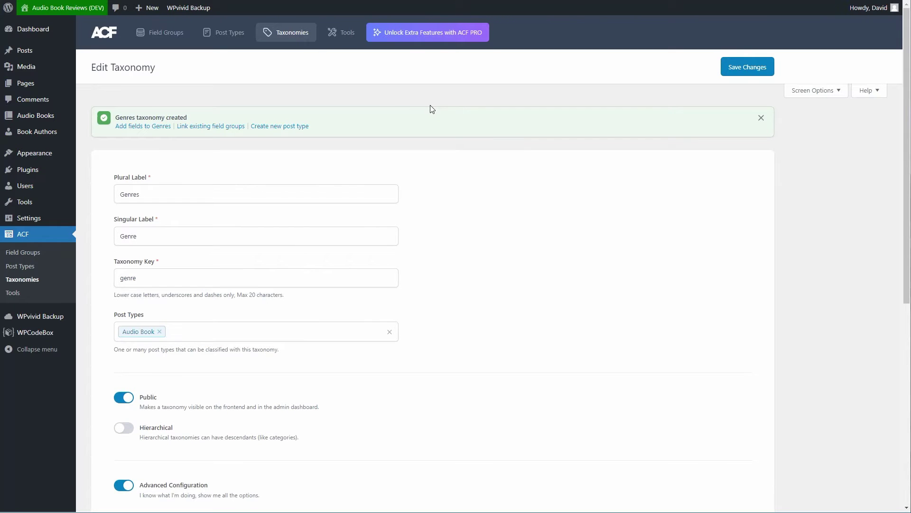
mouse_move(74, 119)
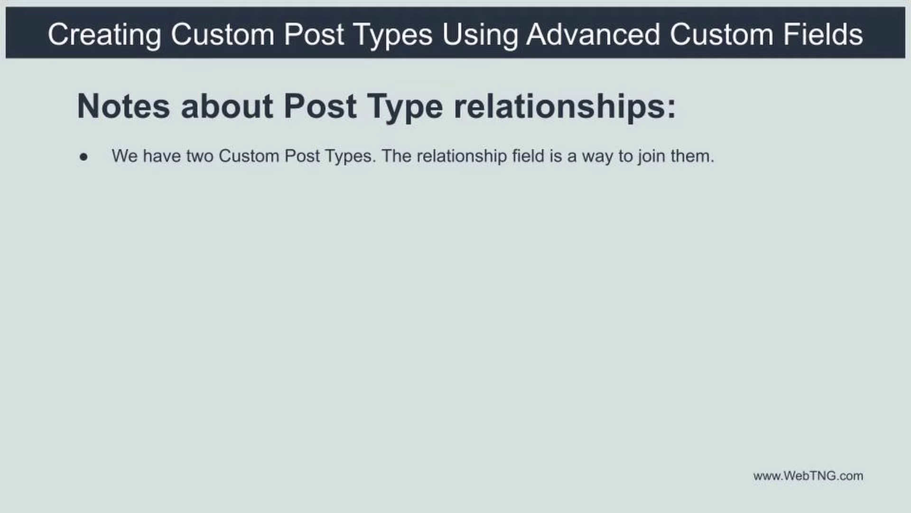
key(Right)
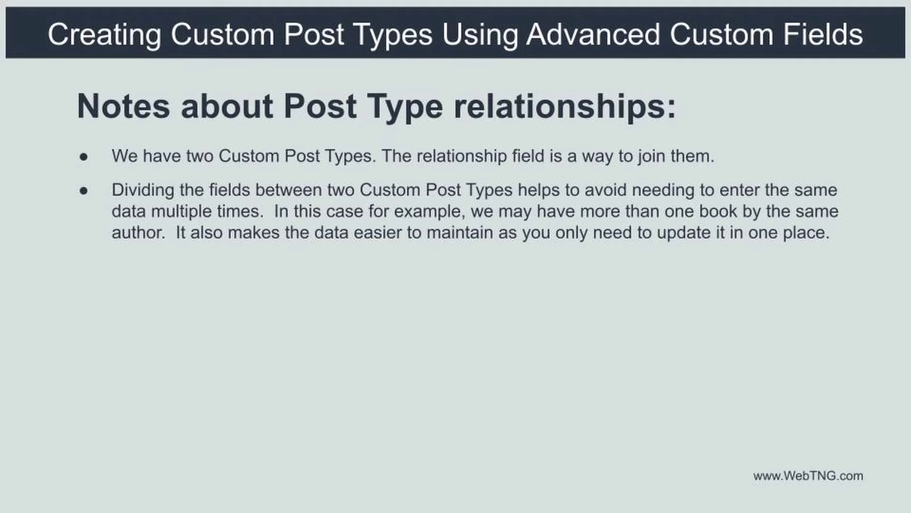
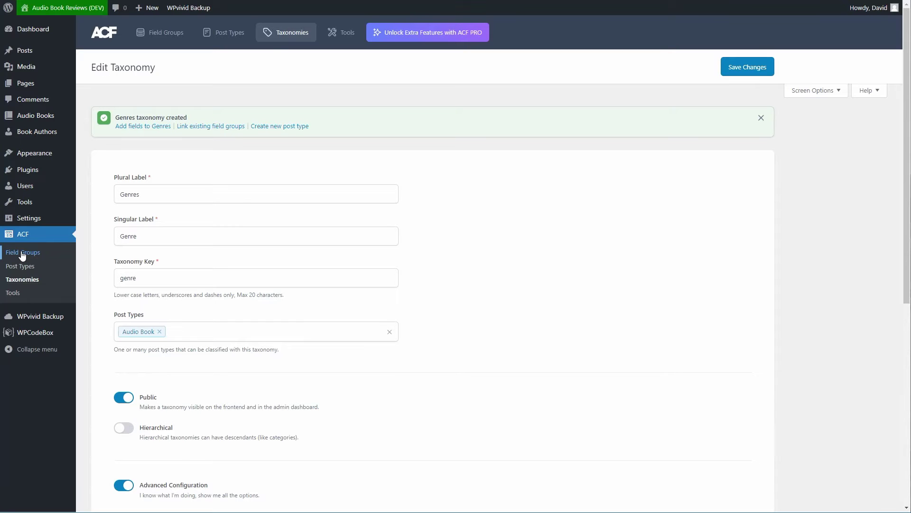
Start a new ACF field group titled "Book Fields"
click(22, 255)
click(178, 67)
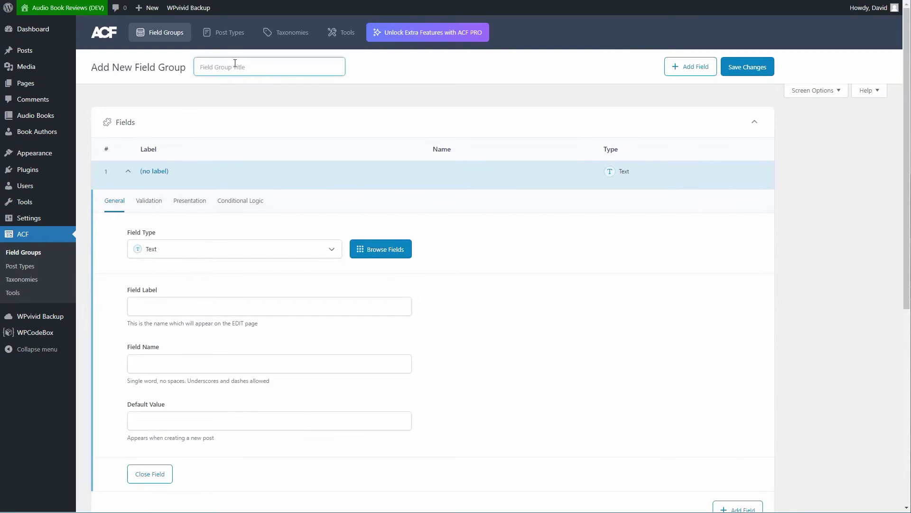
text(Book Fields)
Review the available field types and choose Number for the first field of the Book Fields group
scroll(289, 223, down, 1)
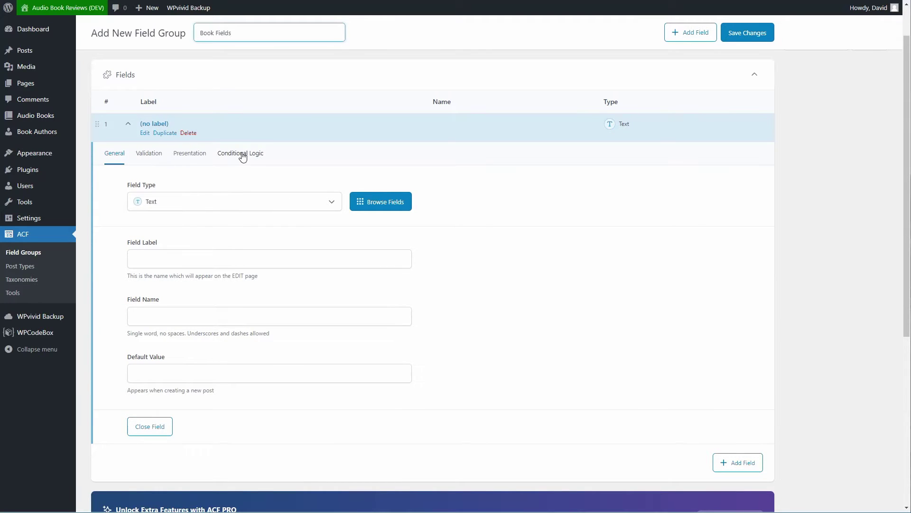
click(261, 199)
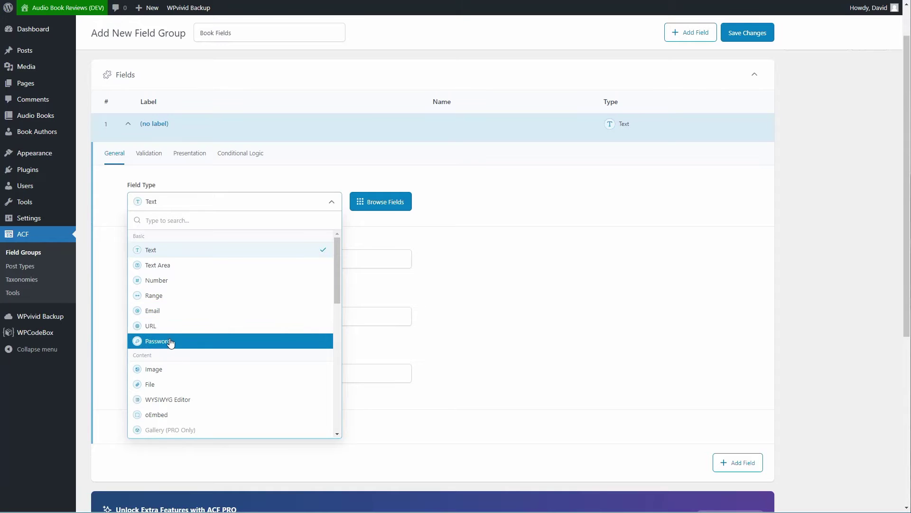
scroll(190, 309, down, 2)
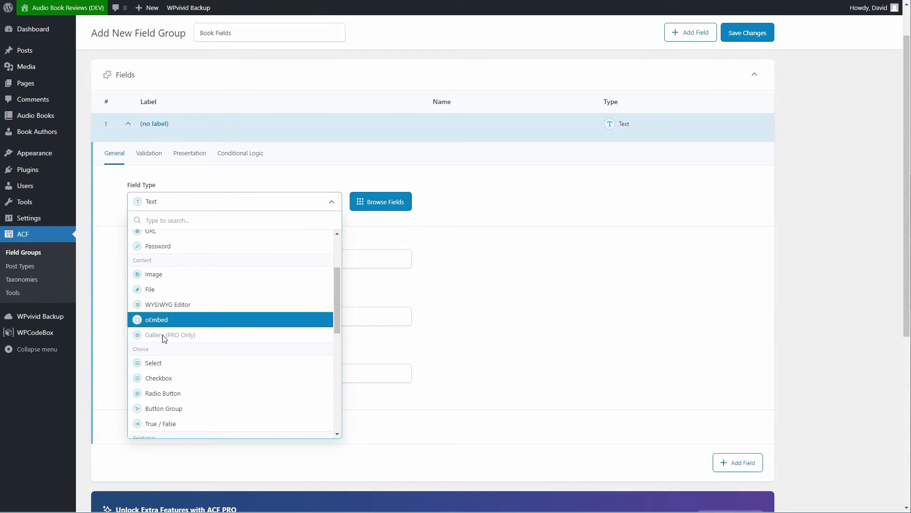
scroll(165, 338, down, 2)
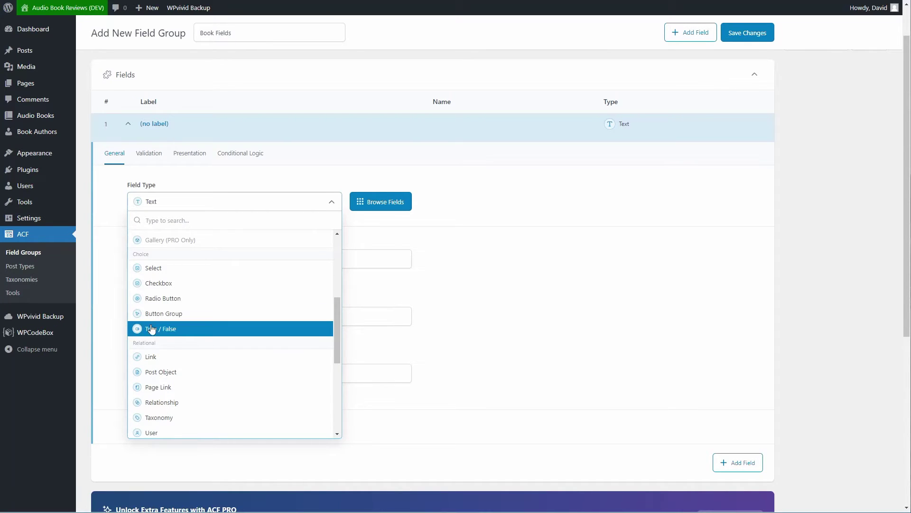
scroll(169, 271, down, 2)
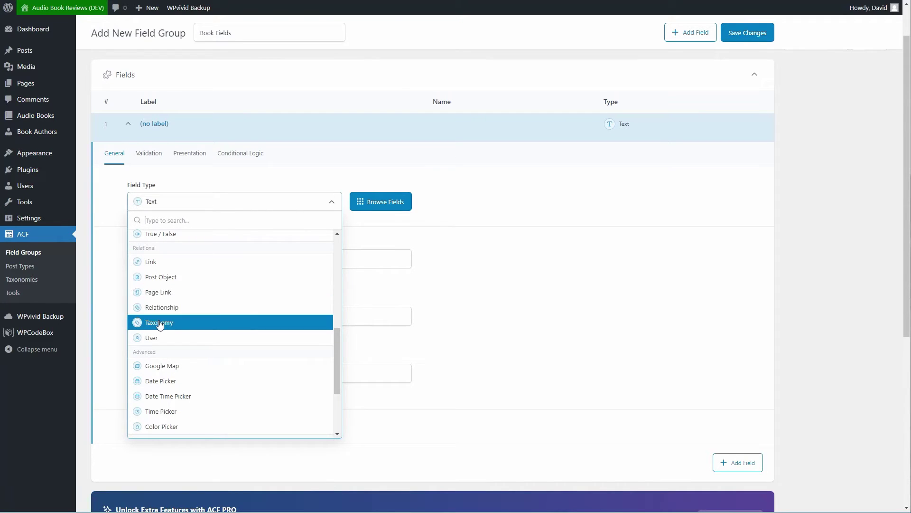
scroll(161, 339, down, 2)
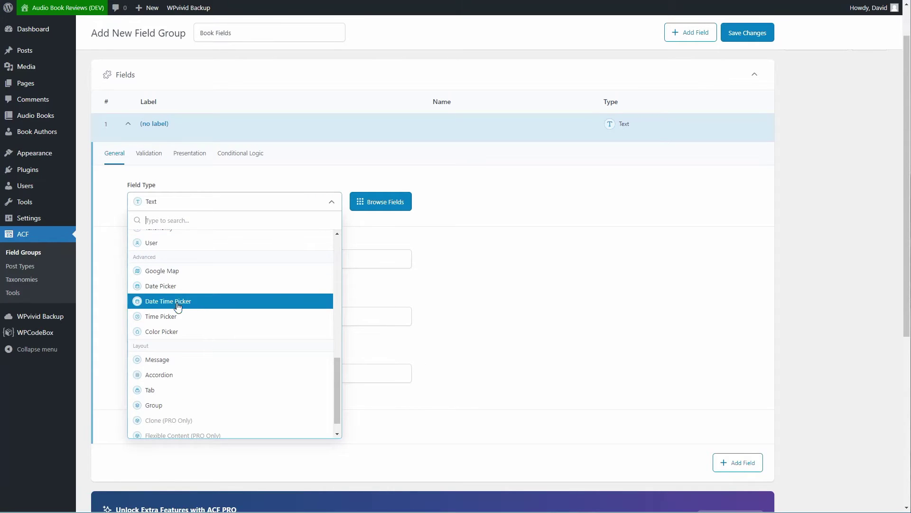
scroll(170, 333, down, 1)
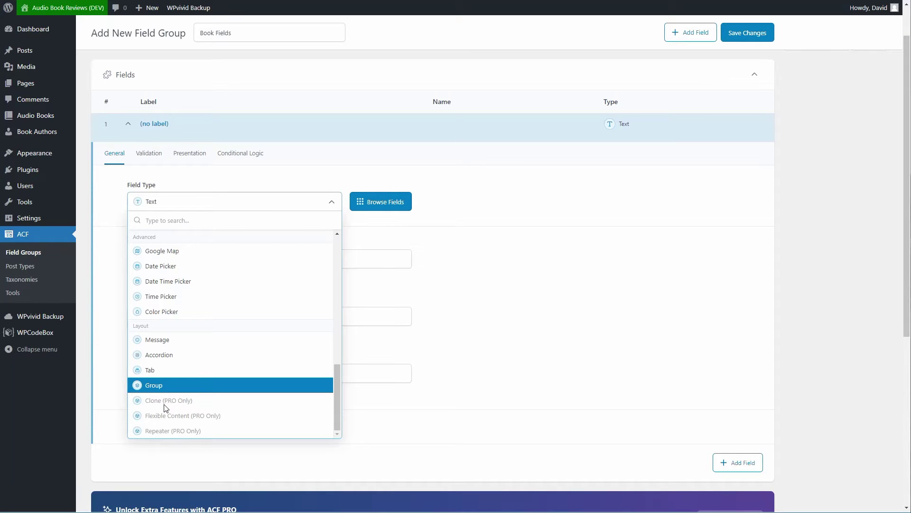
scroll(164, 407, up, 8)
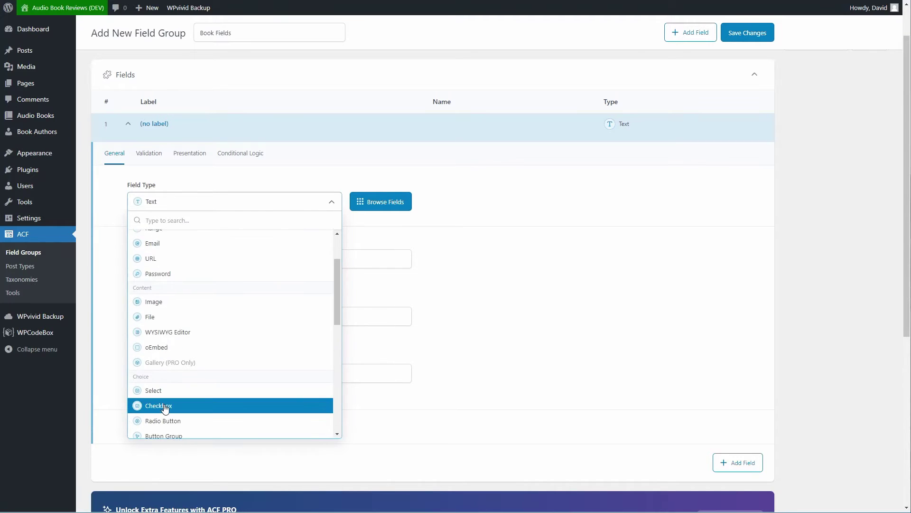
click(157, 280)
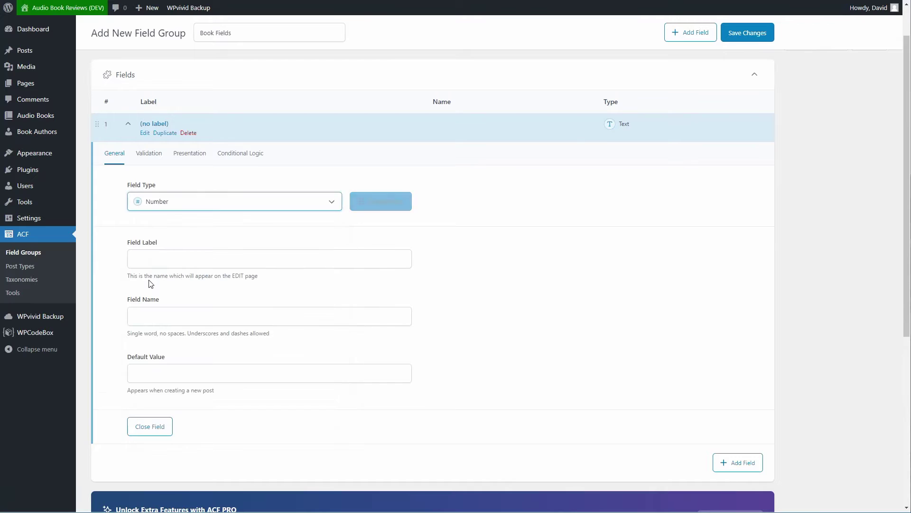
Label the number field "Reviewer Rating", name it reviewer-rating and set its default value to 1
click(167, 259)
text(REV)
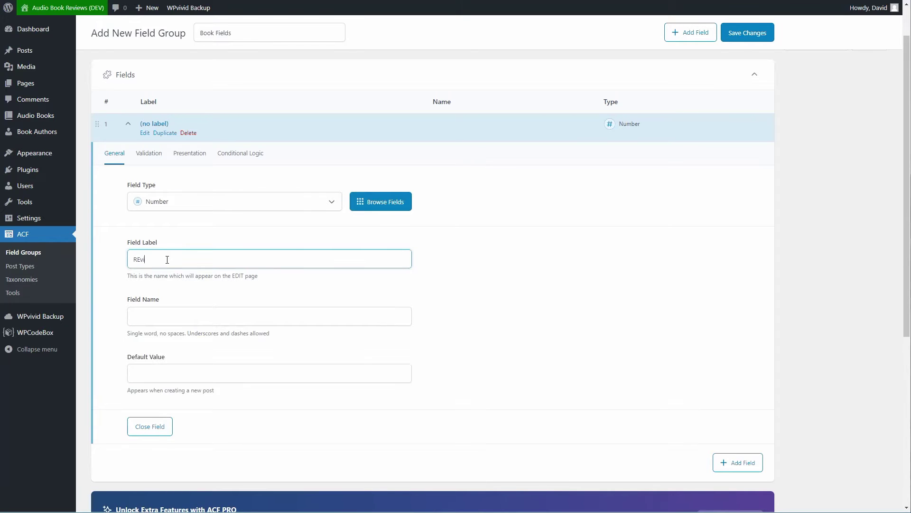
key(BackSpace)
text(eviewer Rating)
click(161, 316)
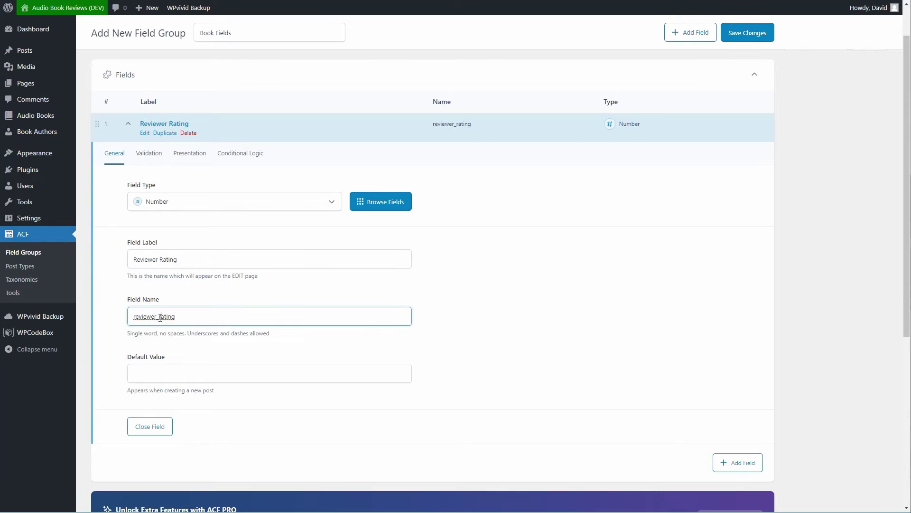
key(BackSpace)
text(-)
click(158, 371)
text(1)
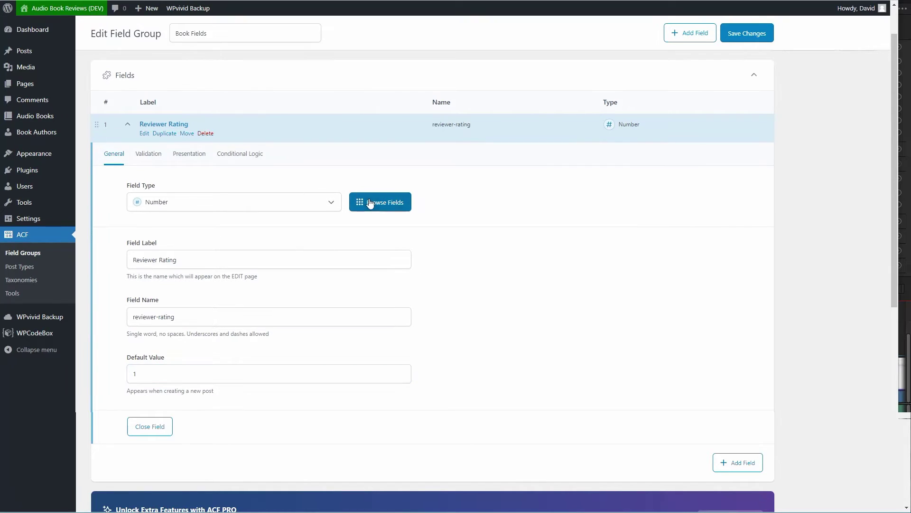
Browse the field type categories for the Reviewer Rating field, from Content and Choice to Layout, PRO and Popular
click(370, 202)
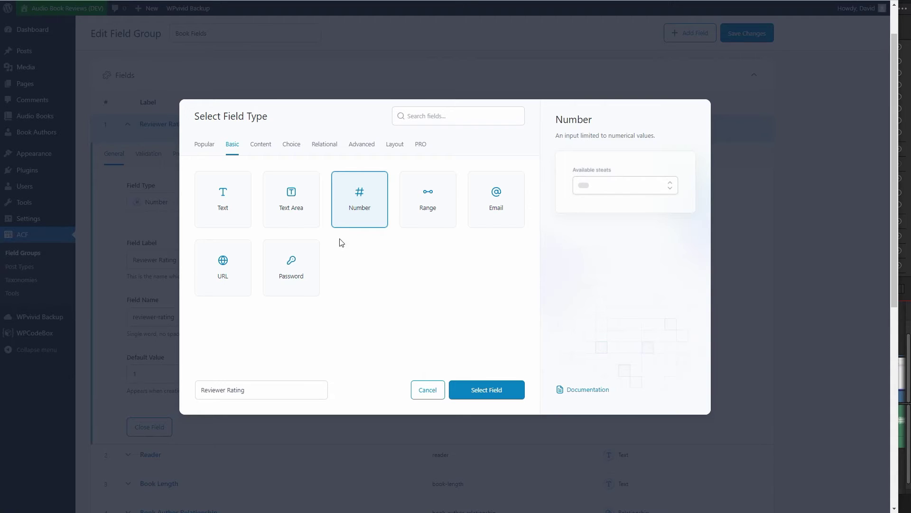
click(260, 144)
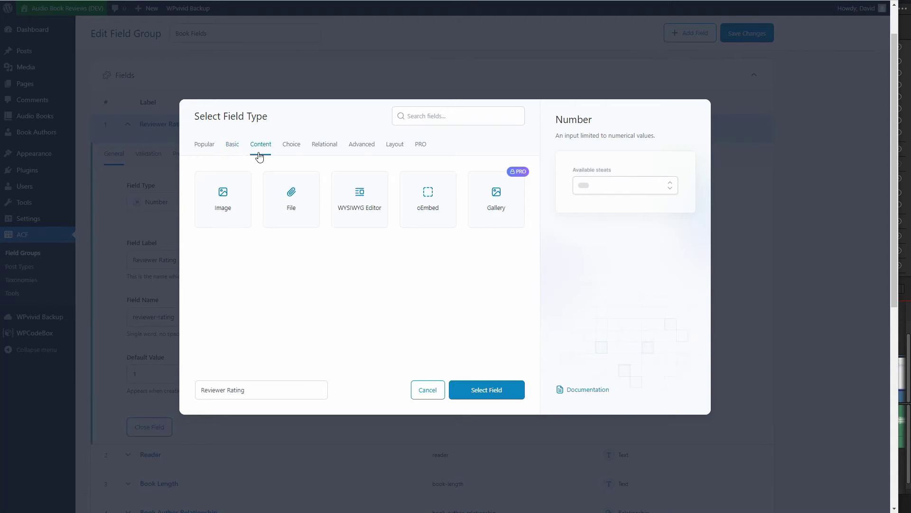
click(294, 155)
click(327, 157)
click(364, 155)
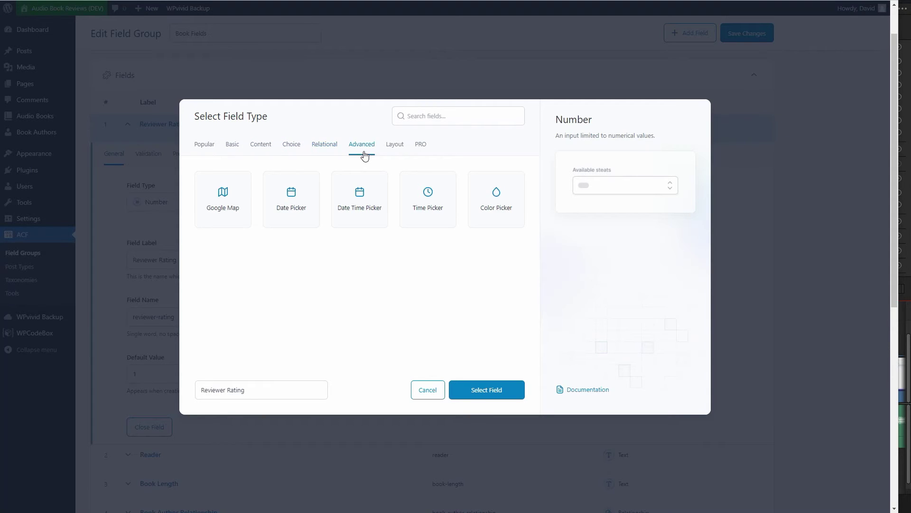
click(397, 151)
click(424, 157)
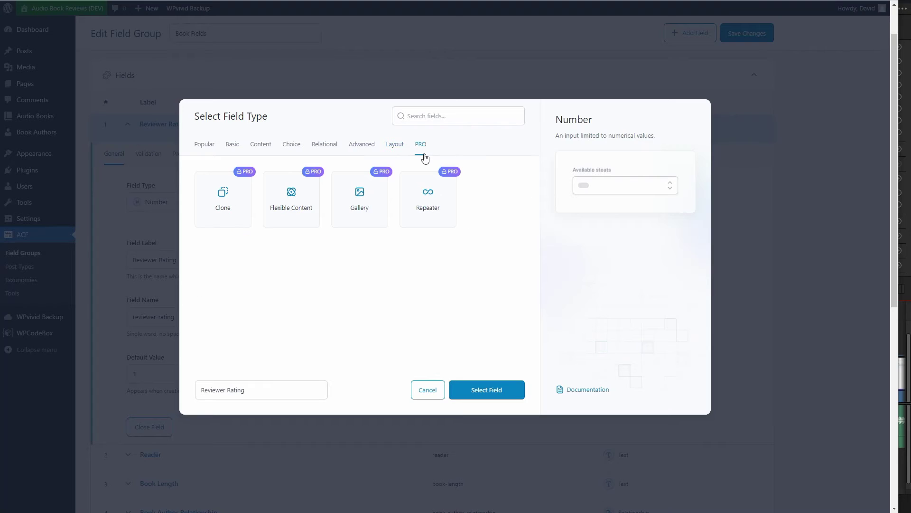
click(206, 159)
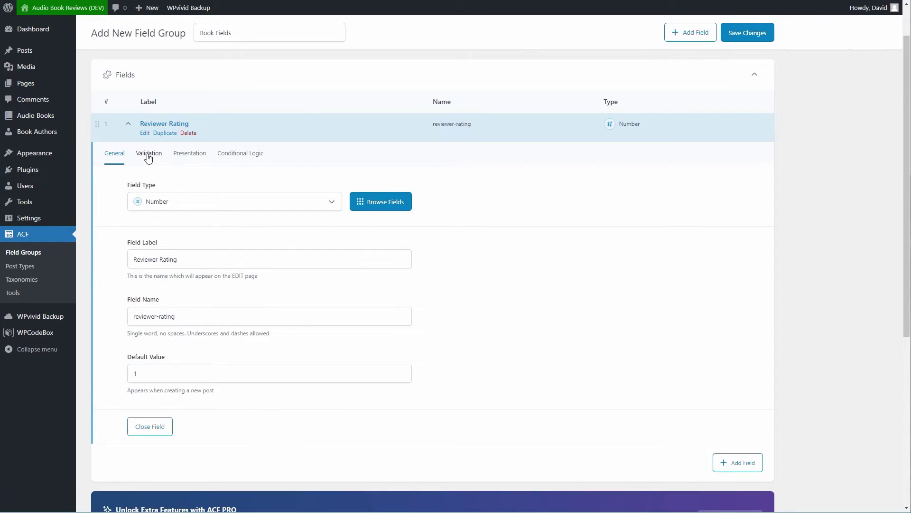
Limit the Reviewer Rating field's validation to a minimum of 1 and a maximum of 5, leaving it not required
click(148, 154)
click(144, 186)
click(143, 186)
click(148, 226)
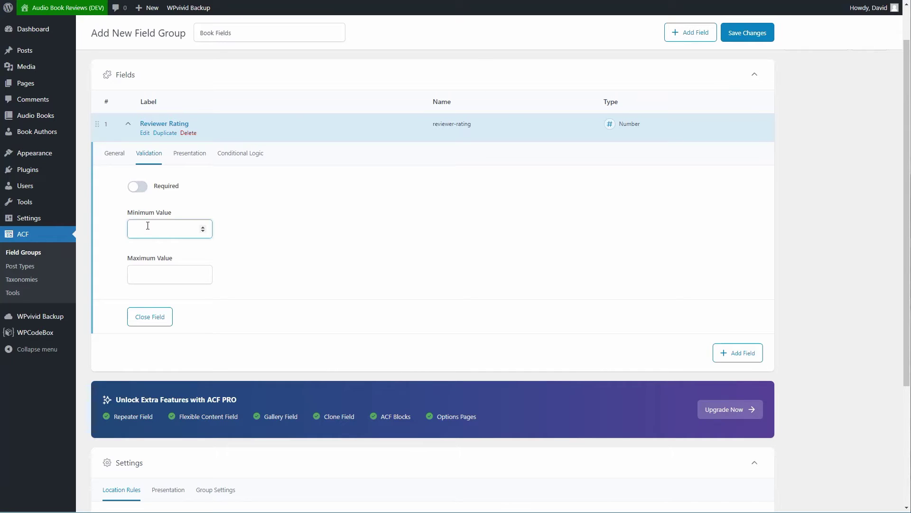
text(1)
click(148, 278)
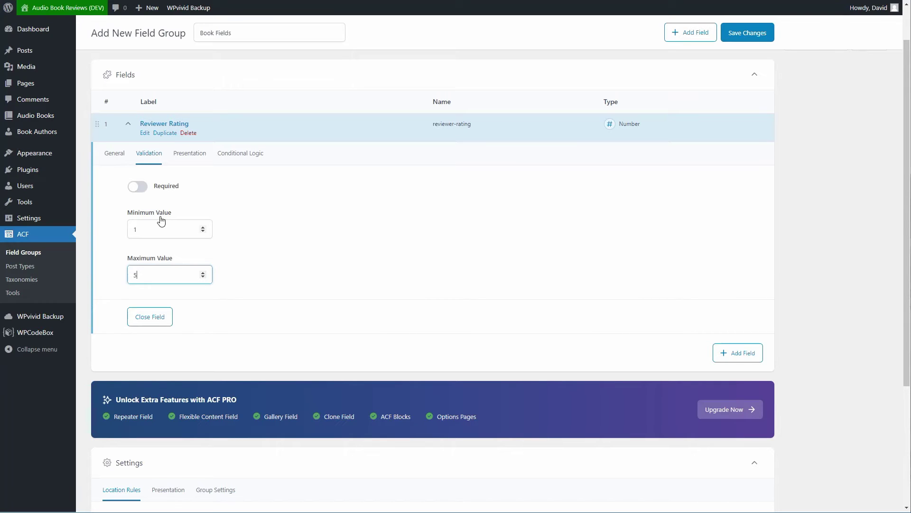
Set the Reviewer Rating field's step size to .5 and its wrapper width to 30%, and close the field
click(185, 160)
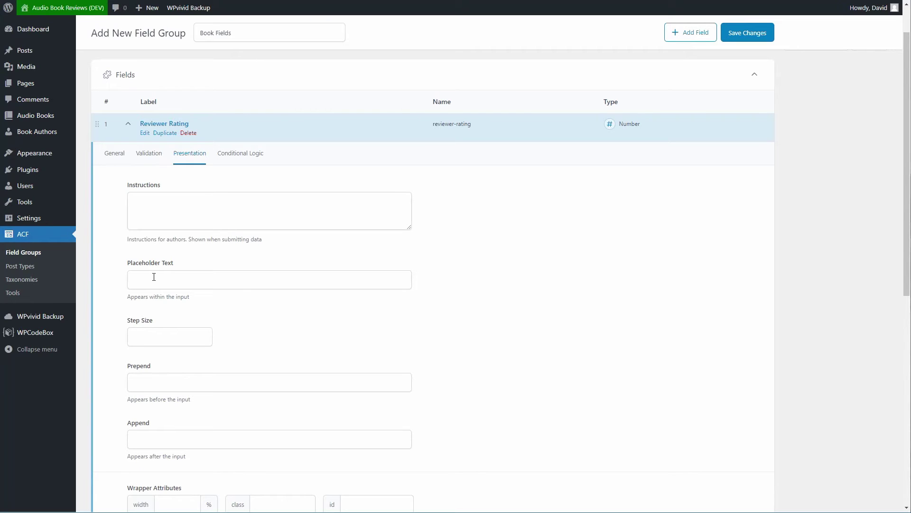
click(157, 334)
scroll(156, 335, down, 1)
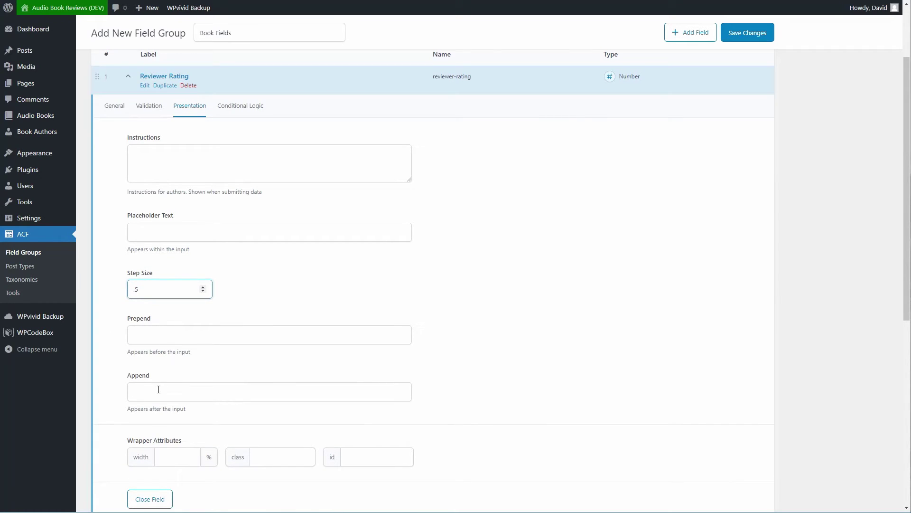
click(175, 455)
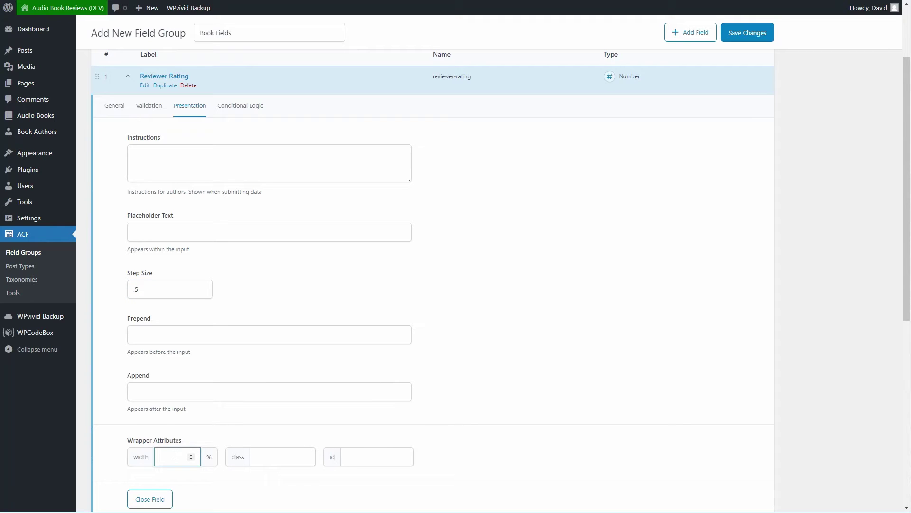
text(30)
scroll(237, 270, down, 1)
click(164, 449)
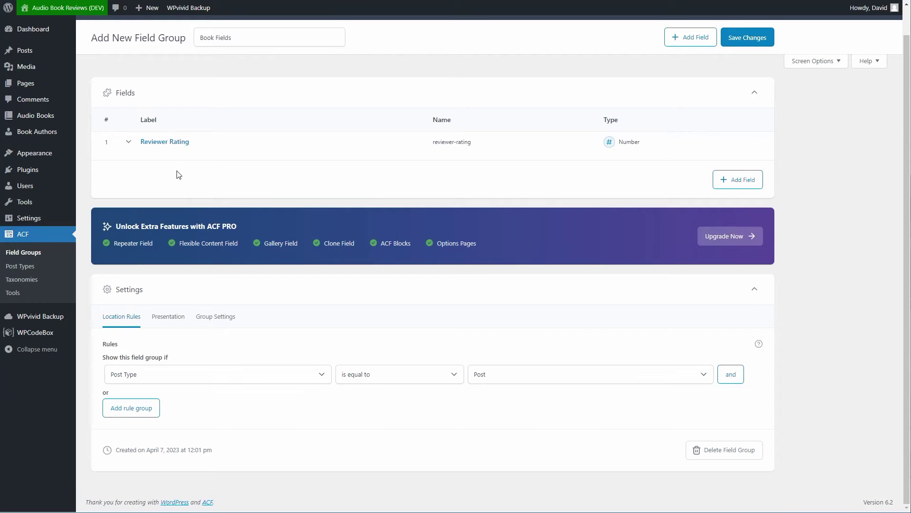
Add a second field of type Text labelled "Reader" with the field name reader, and close it
click(727, 179)
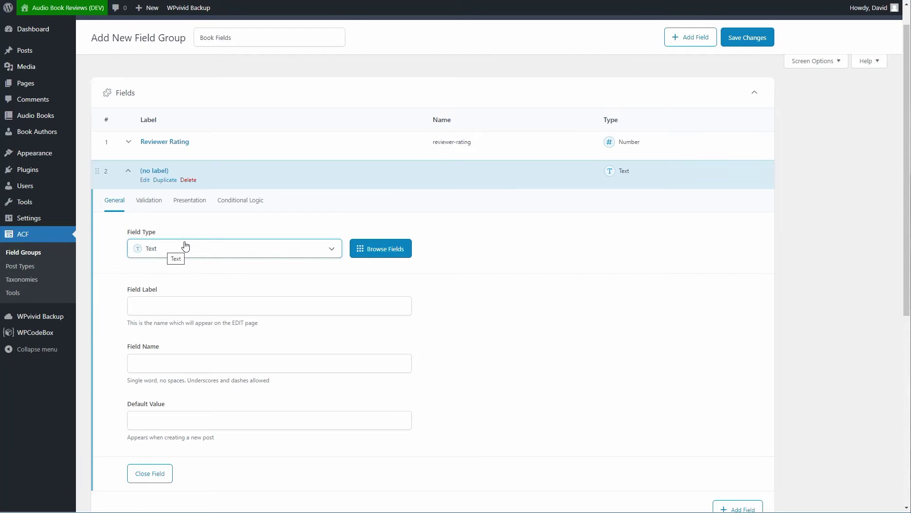
click(155, 304)
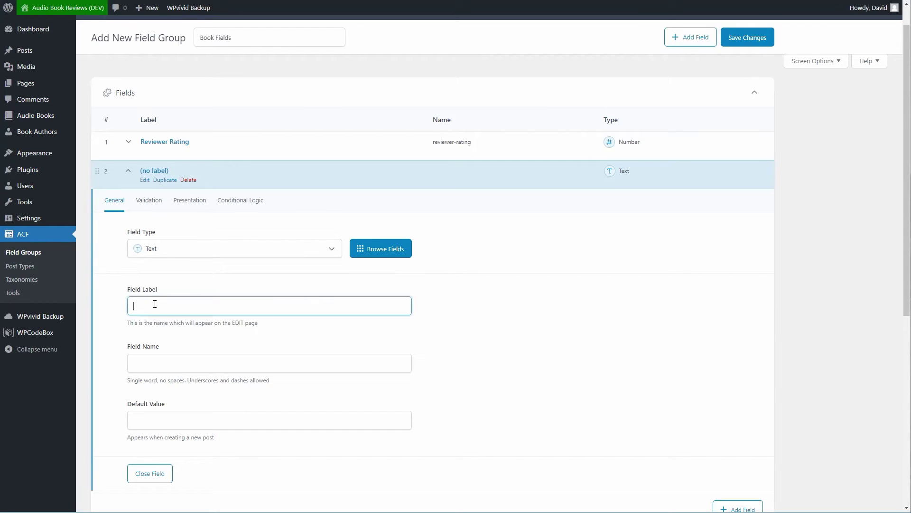
text(Reade)
click(167, 361)
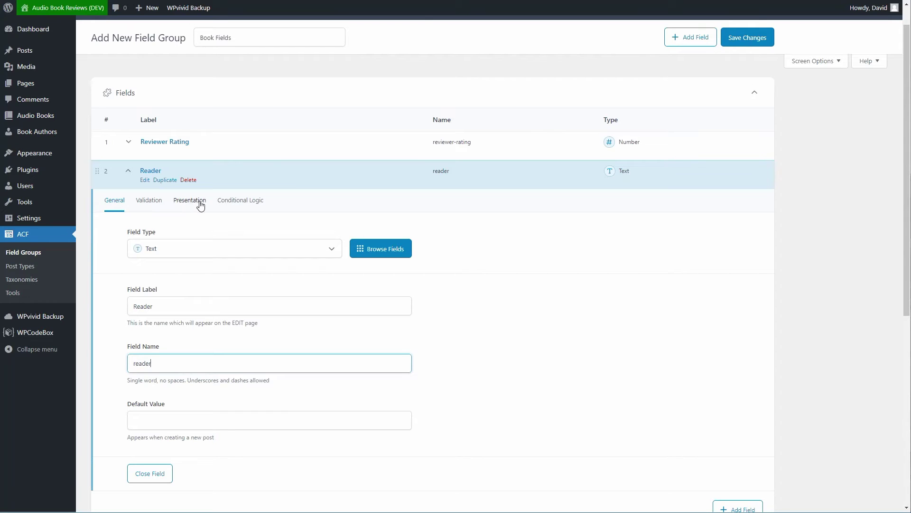
click(150, 473)
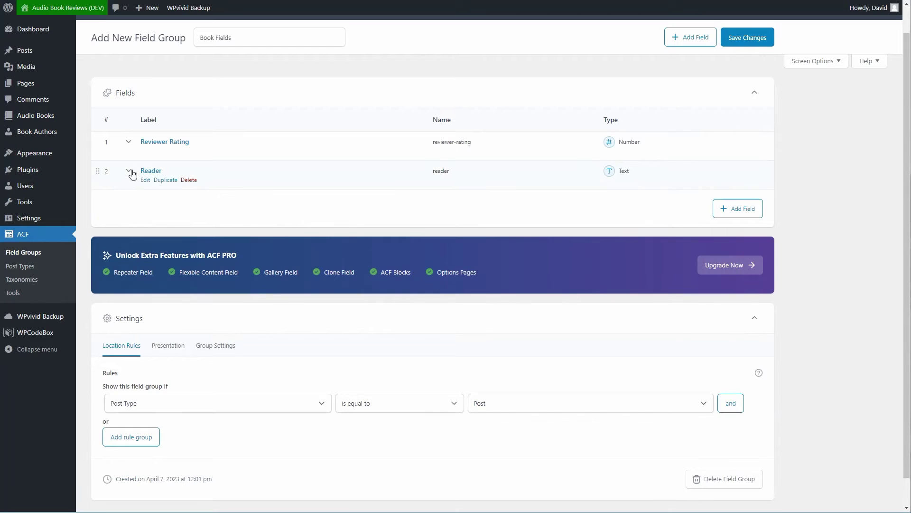
Set the Reader field's wrapper width to 30% and close the field
click(131, 175)
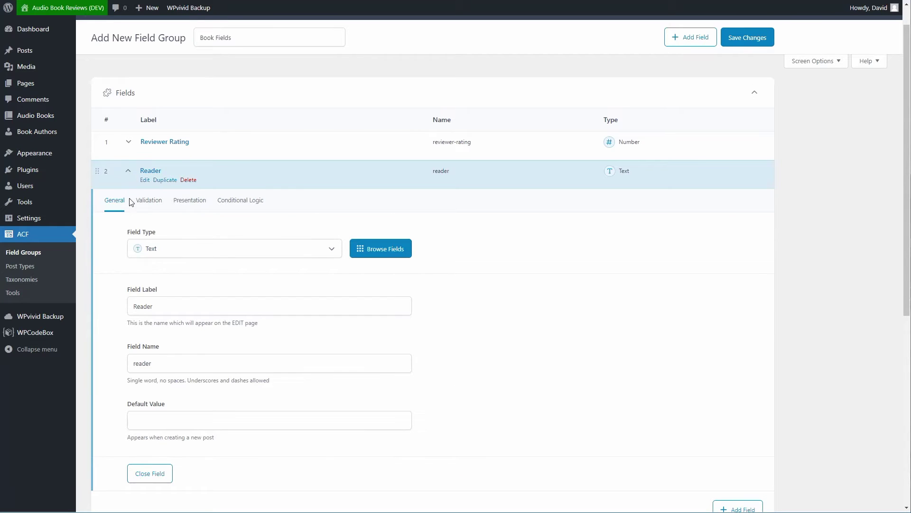
click(194, 203)
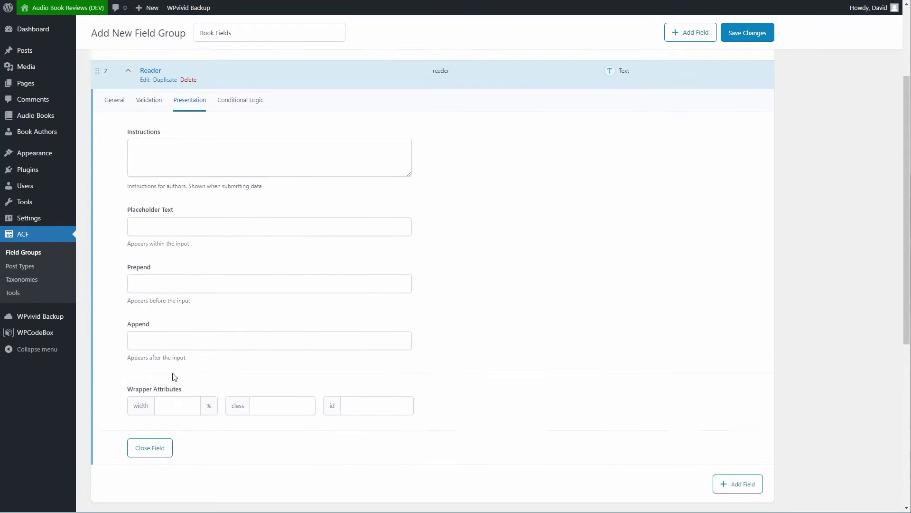
scroll(173, 376, down, 3)
click(175, 362)
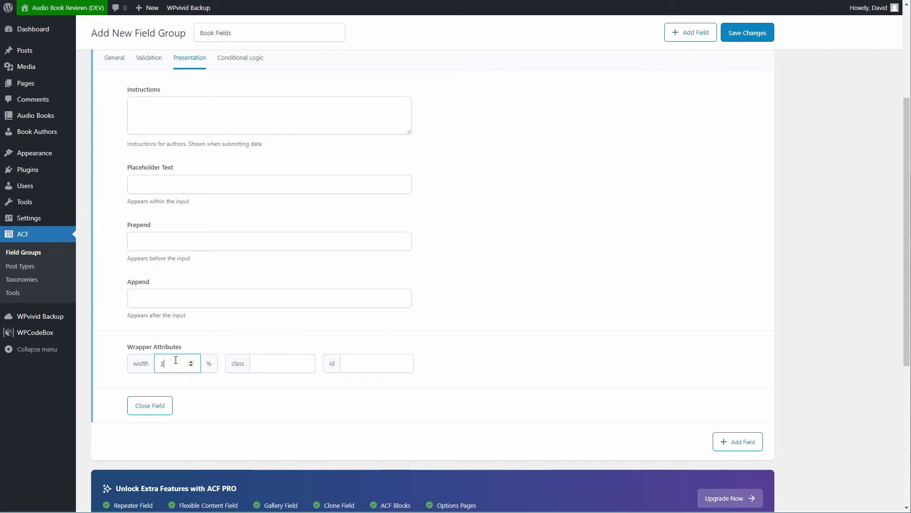
scroll(176, 358, up, 2)
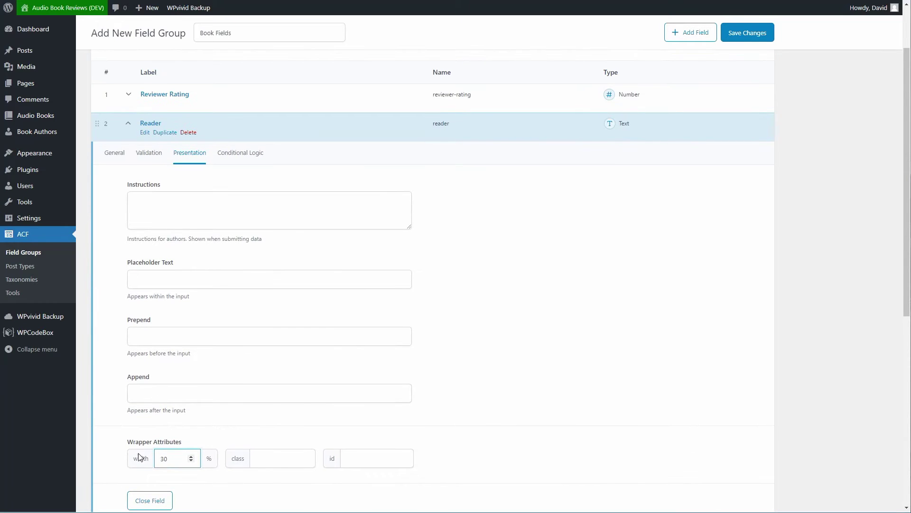
click(144, 499)
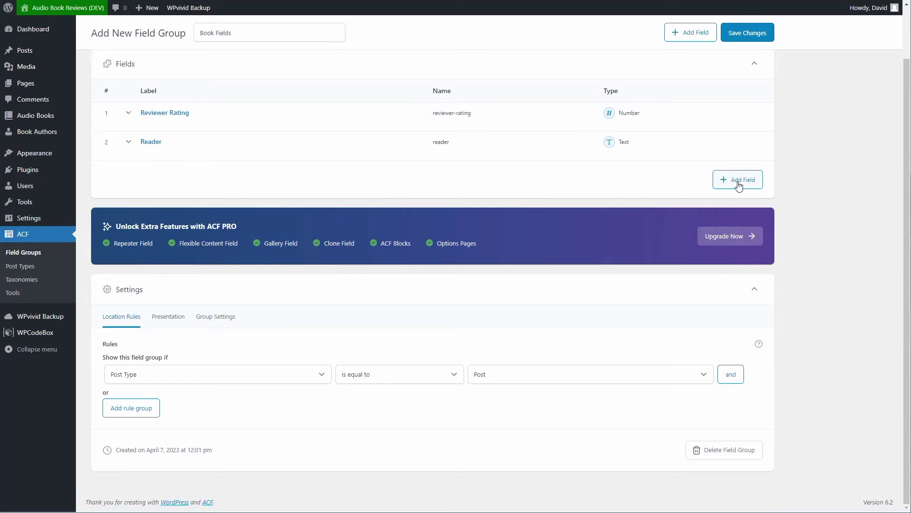
Add a third field, keep its type as Text, and label it "Book Length"
click(737, 182)
click(184, 249)
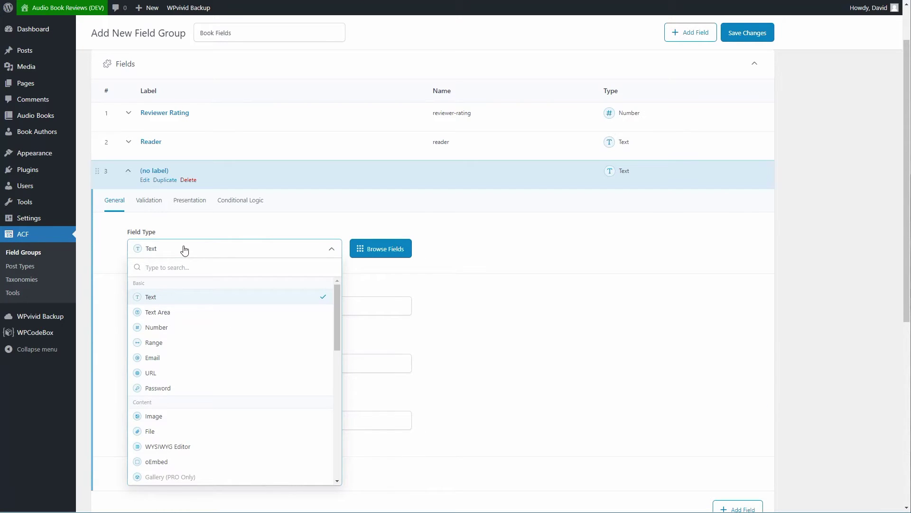
click(185, 249)
click(168, 305)
text(Recording Length)
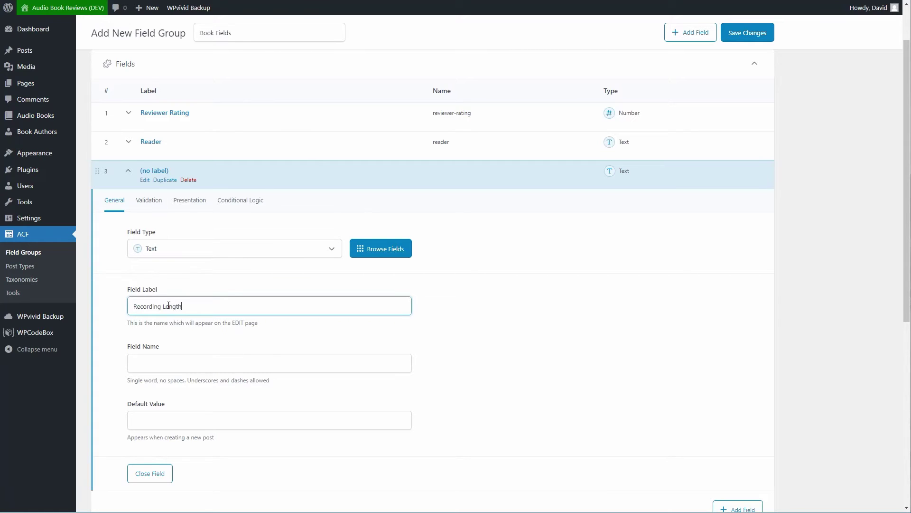
double_click(148, 306)
text(Book Length)
Set the Book Length field's name to book-length and its default value to 0:00
click(191, 359)
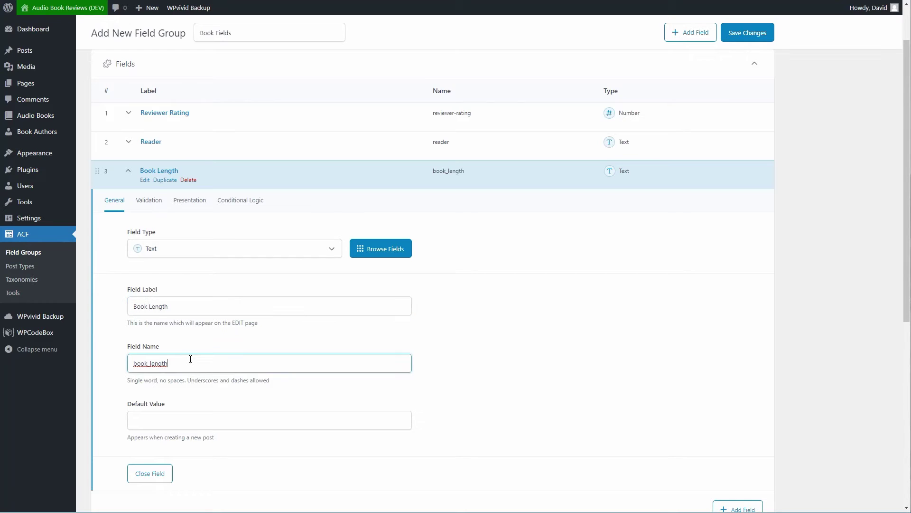
key(BackSpace)
text(-)
click(178, 420)
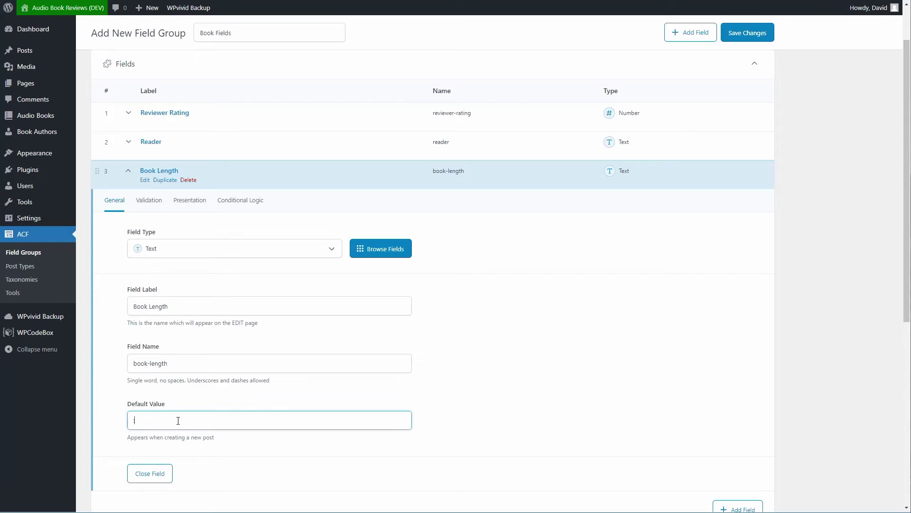
text(0:00)
Set the Book Length field's wrapper width to 30% and close the field
click(150, 201)
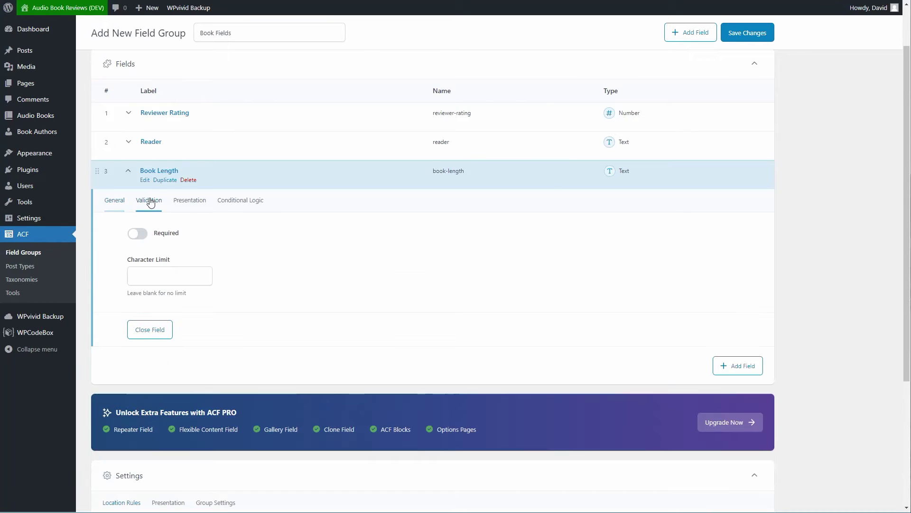
click(190, 203)
scroll(197, 325, down, 2)
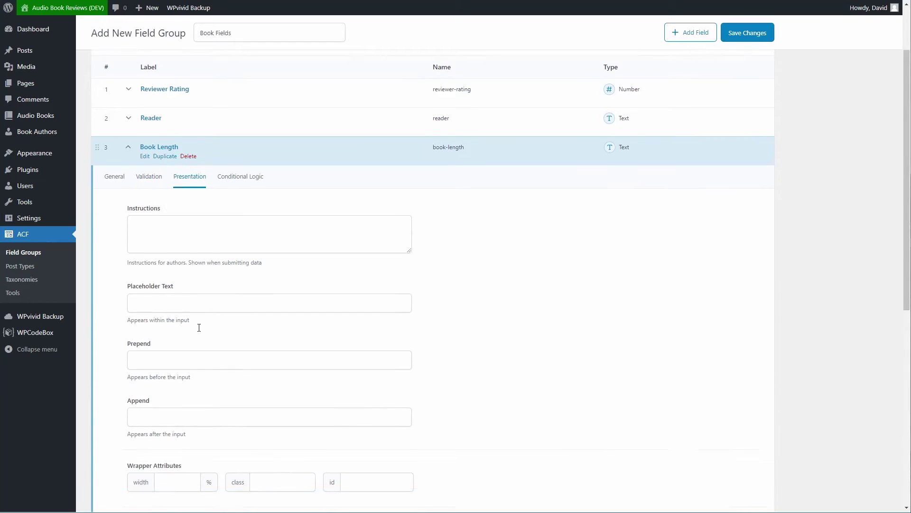
click(175, 412)
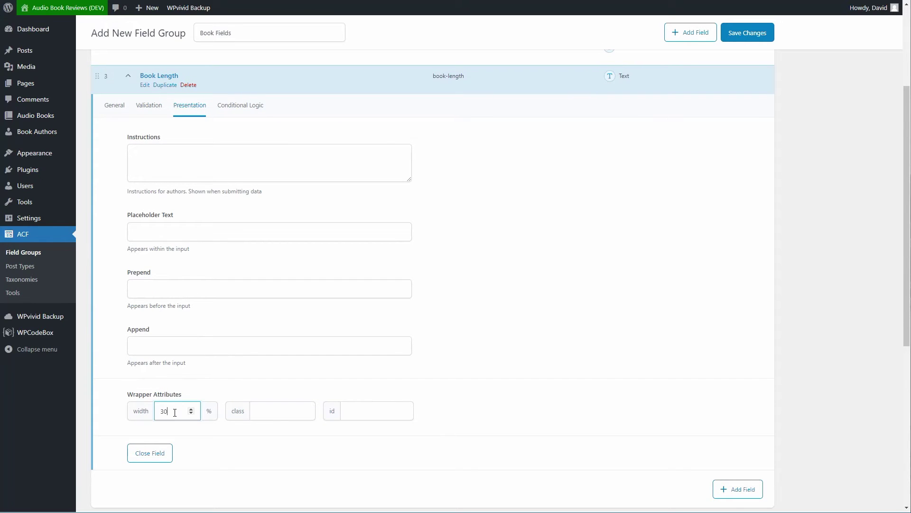
click(157, 453)
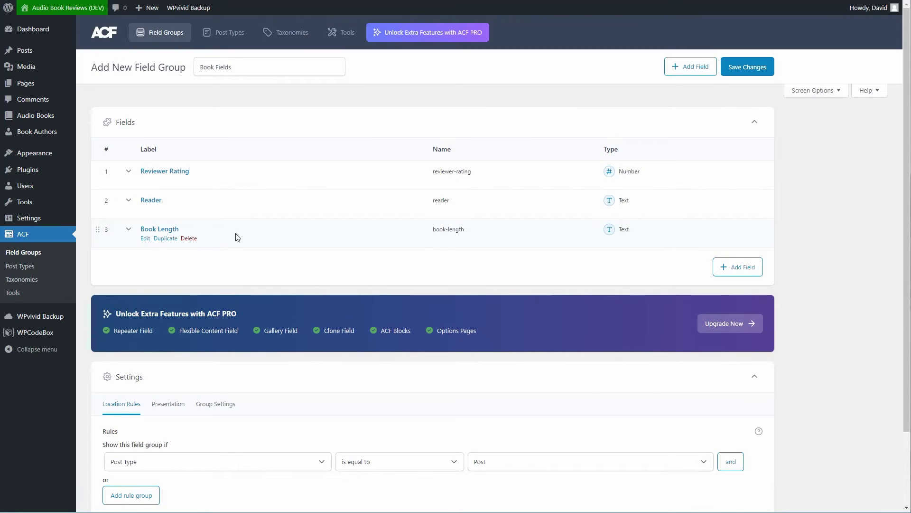
Add a fourth field to the group and set its field type to Relationship
click(738, 266)
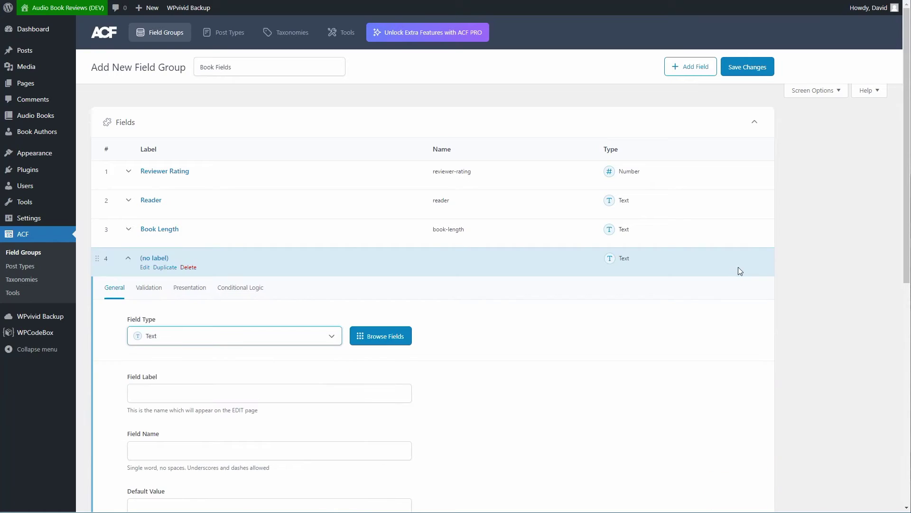
click(222, 337)
scroll(222, 286, down, 5)
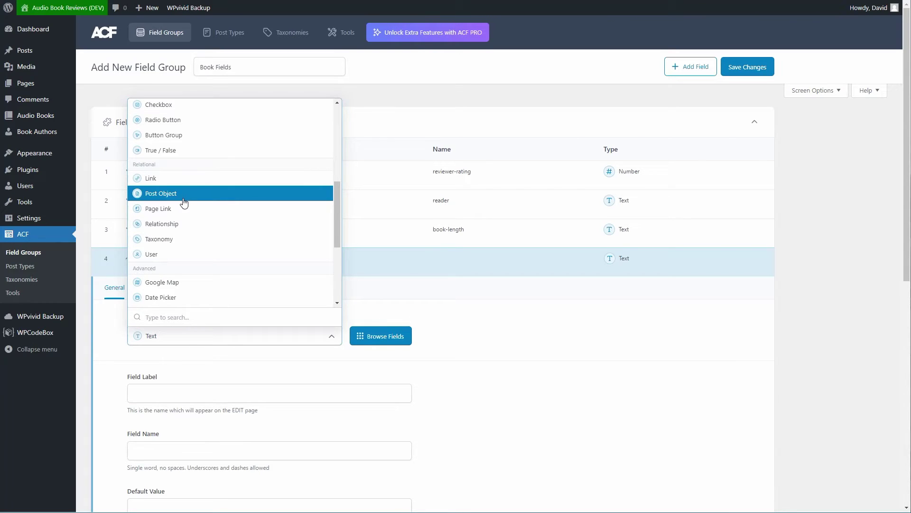
click(162, 224)
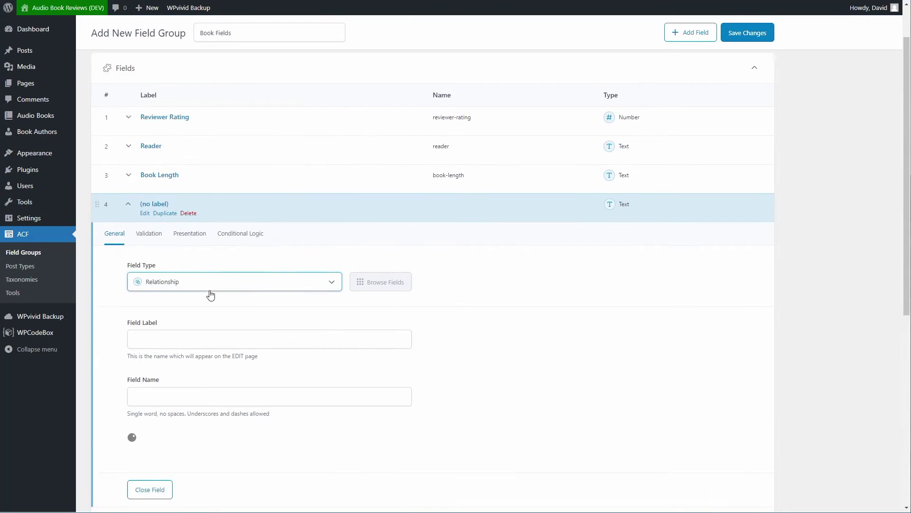
Label the relationship field "Book Author Relationship" and set its field name to book-author-relationship
scroll(209, 294, down, 2)
click(201, 250)
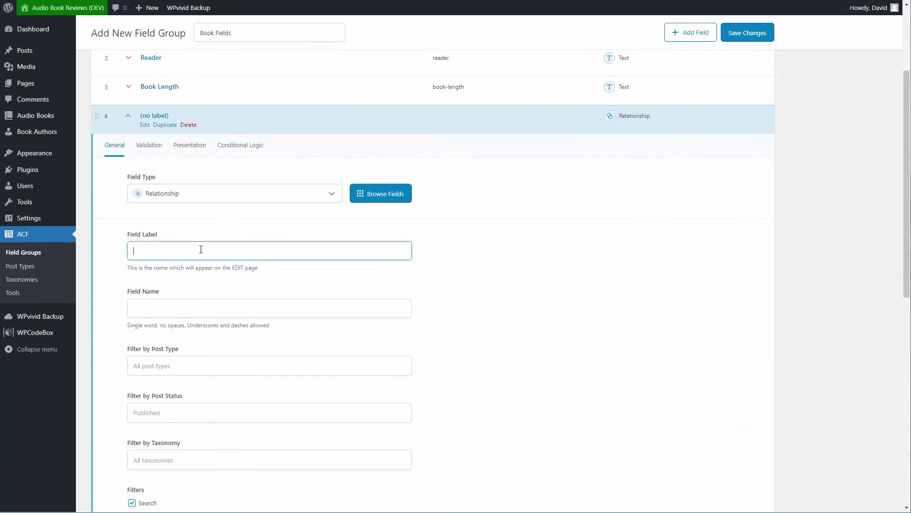
text(Book Author Relationship)
click(197, 310)
key(BackSpace)
text(-author-relationship)
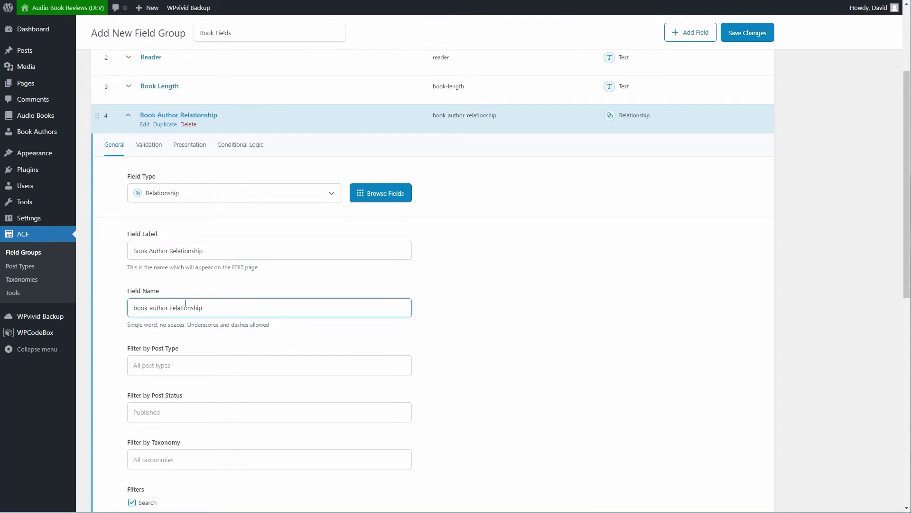
Filter the relationship field to the Book Author post type and turn off its Post Type and Taxonomy filters, leaving Search on
scroll(184, 304, down, 2)
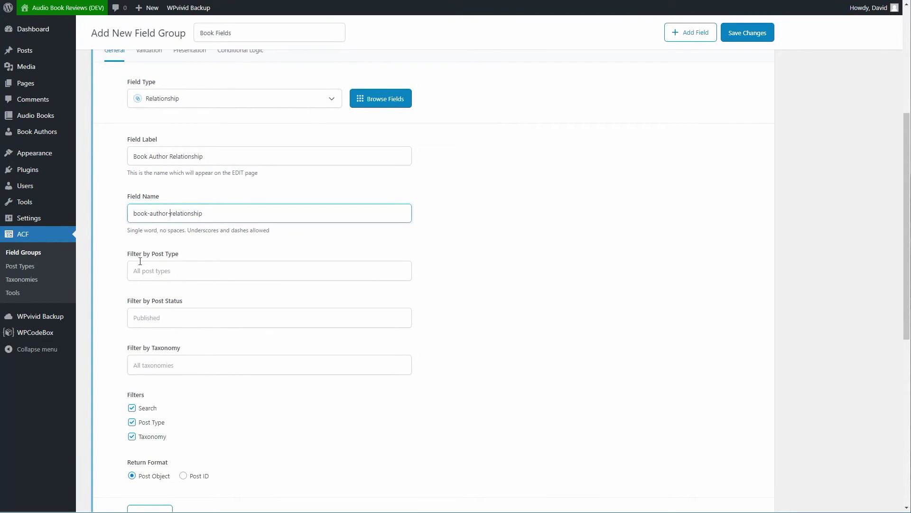
click(172, 271)
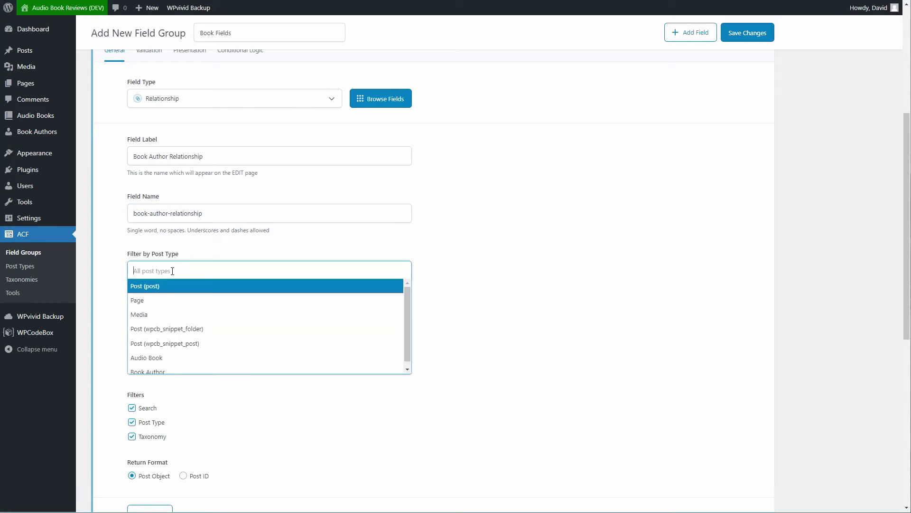
click(158, 370)
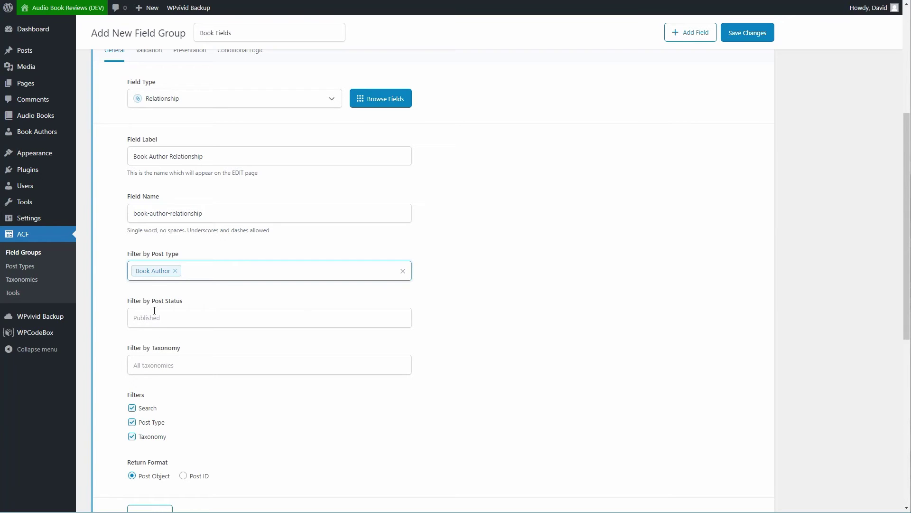
scroll(126, 346, down, 2)
click(131, 328)
click(132, 341)
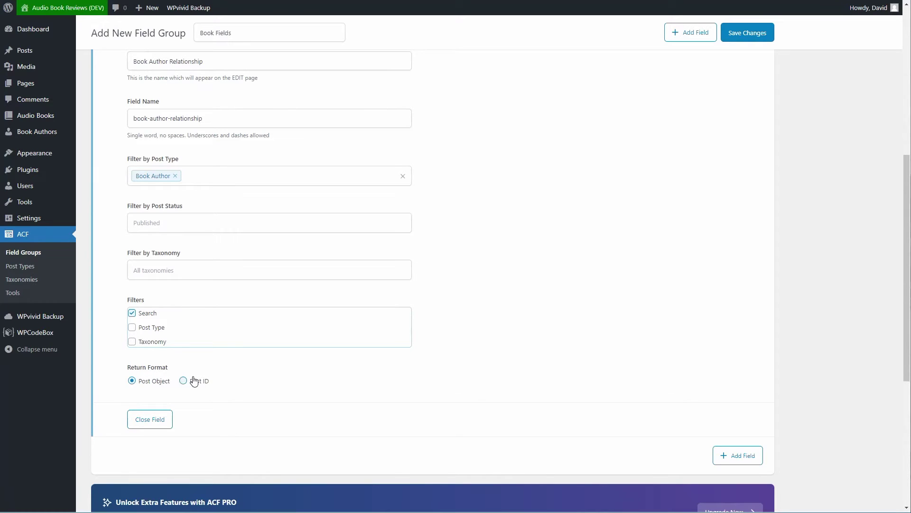
Enable the Featured Image element in the Book Author Relationship field's presentation settings and close the field
scroll(180, 389, up, 3)
scroll(167, 401, up, 2)
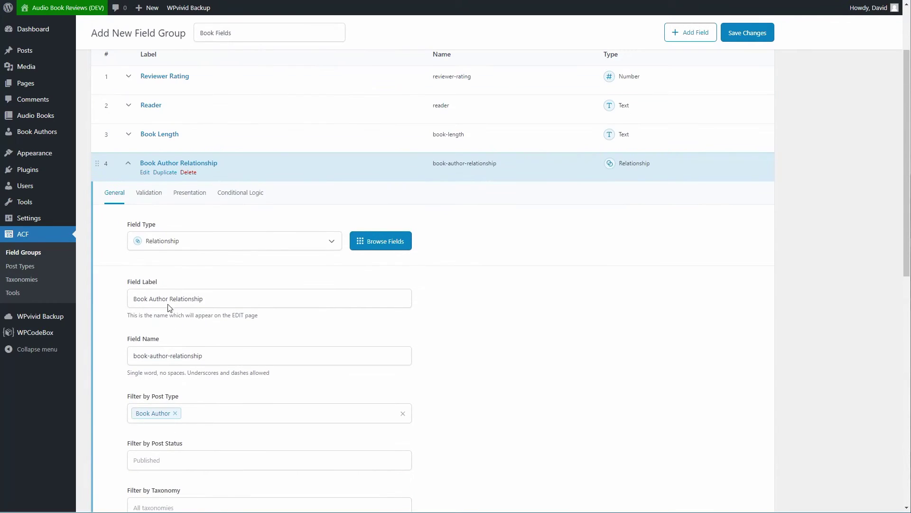
click(149, 193)
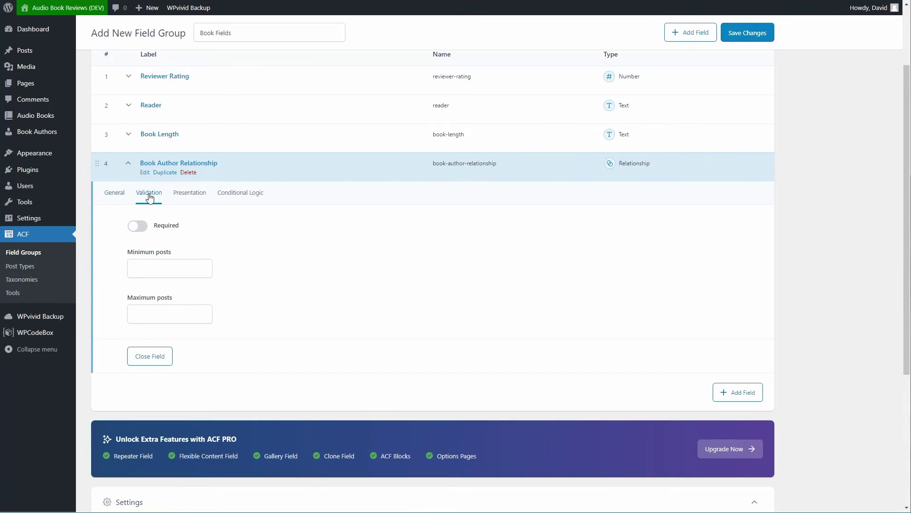
click(182, 196)
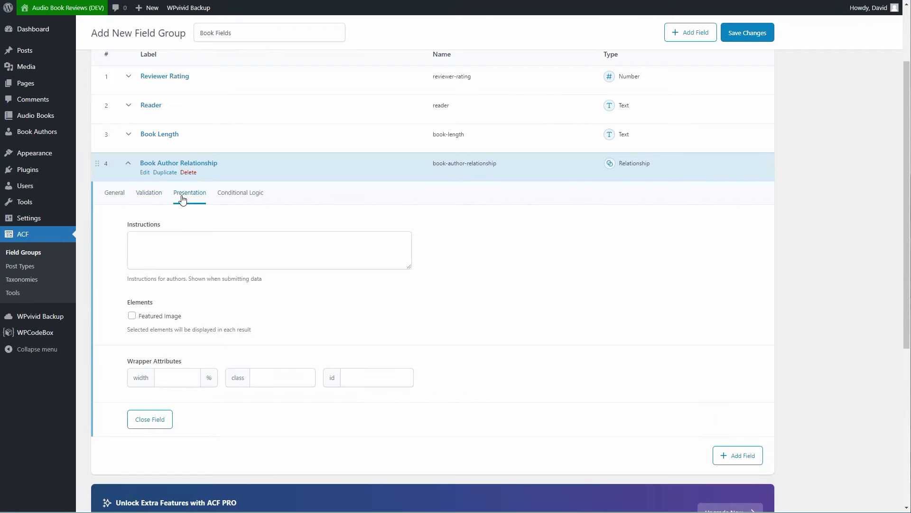
click(132, 318)
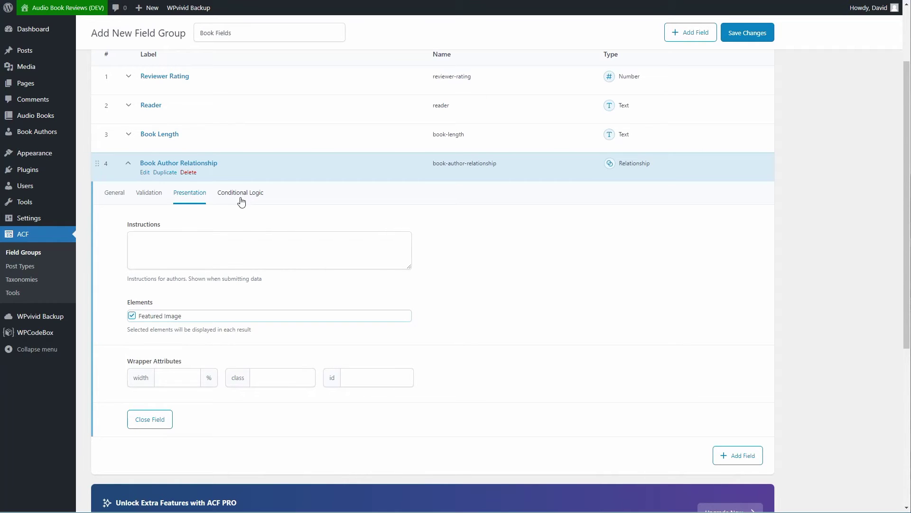
click(149, 420)
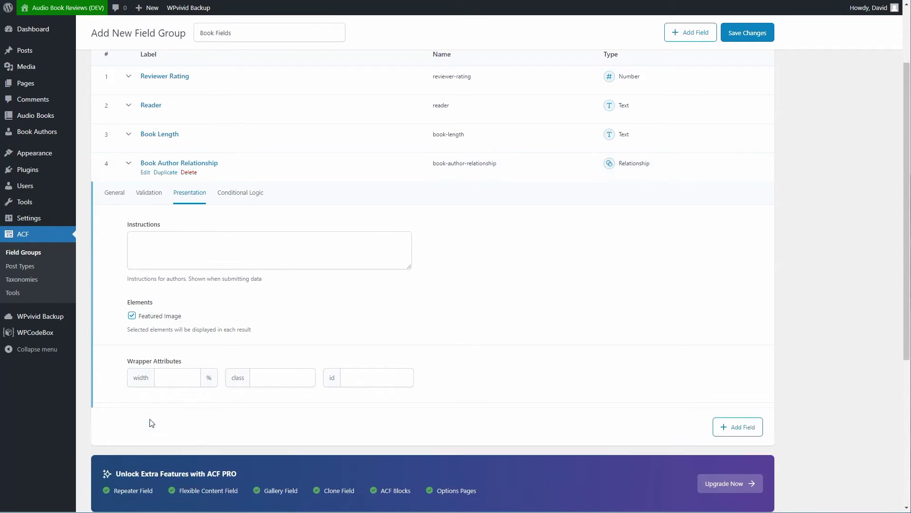
Set the location rule to show the field group when Post Type is equal to Audio Book, and review its presentation and group settings
scroll(158, 409, up, 2)
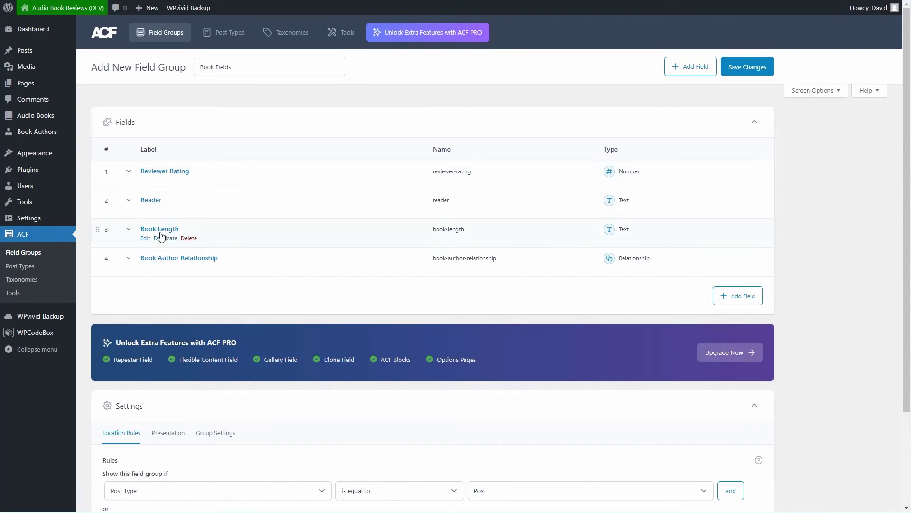
scroll(206, 244, down, 2)
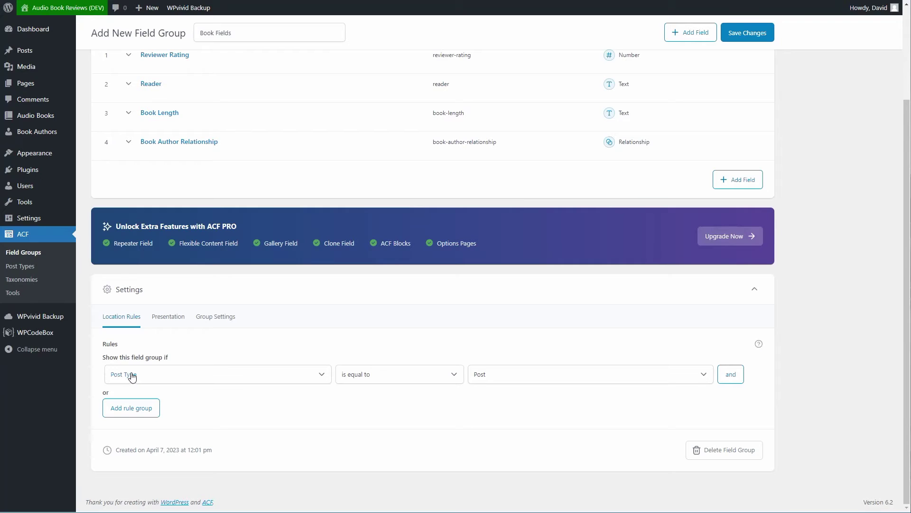
click(503, 376)
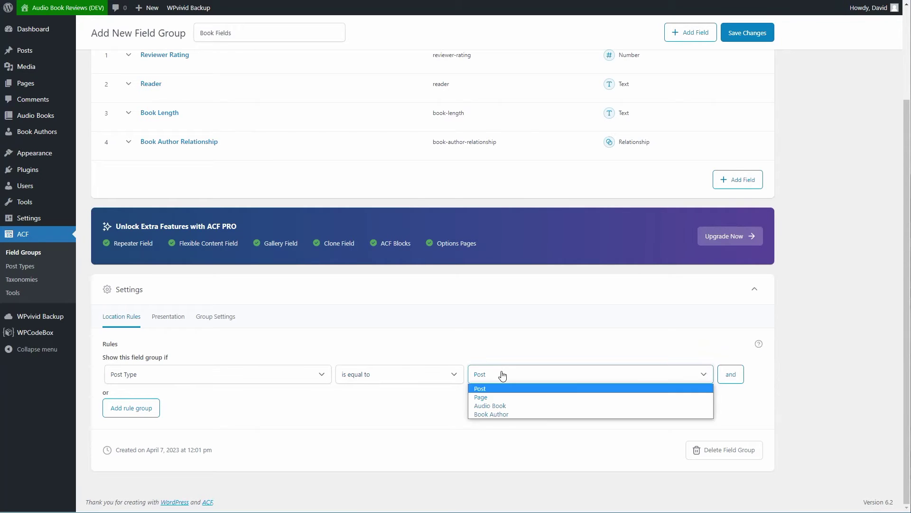
click(494, 405)
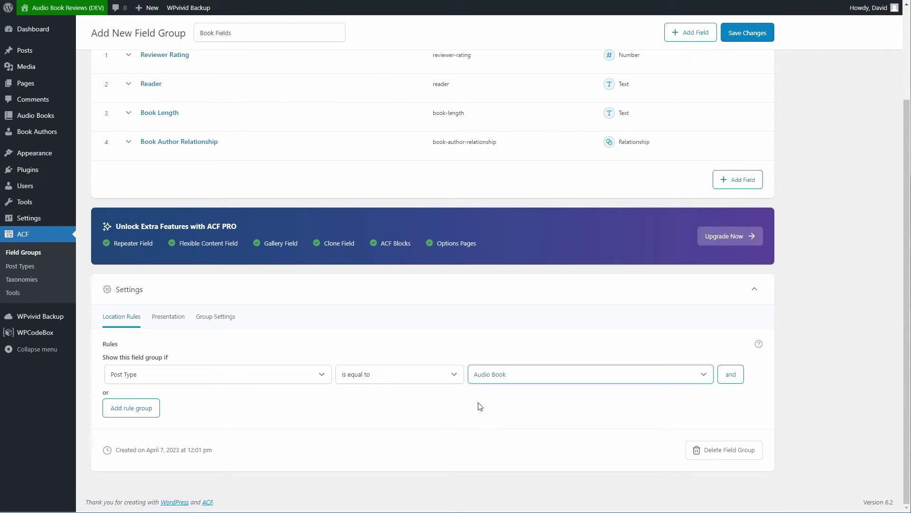
click(174, 319)
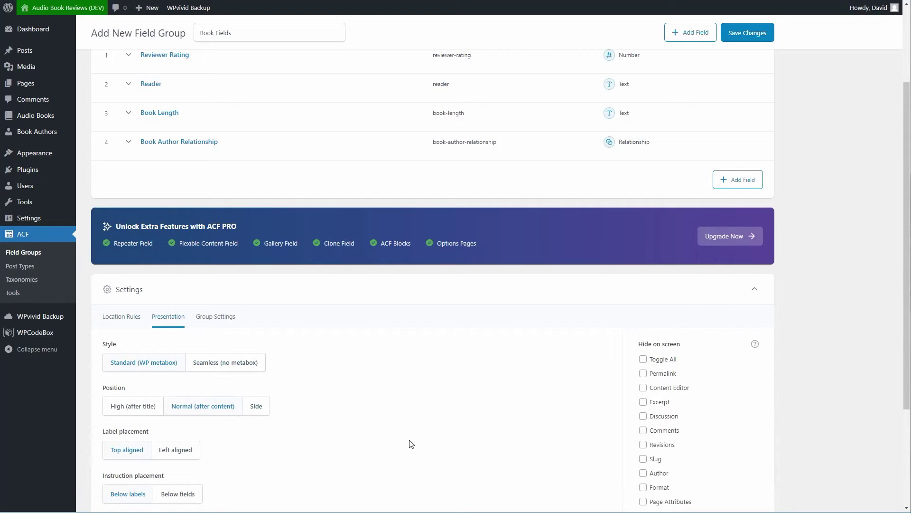
click(231, 320)
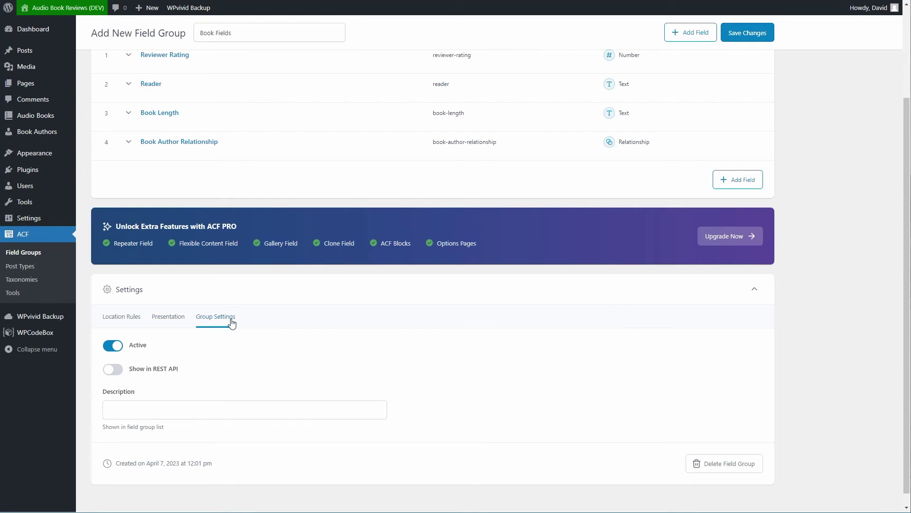
scroll(333, 359, down, 1)
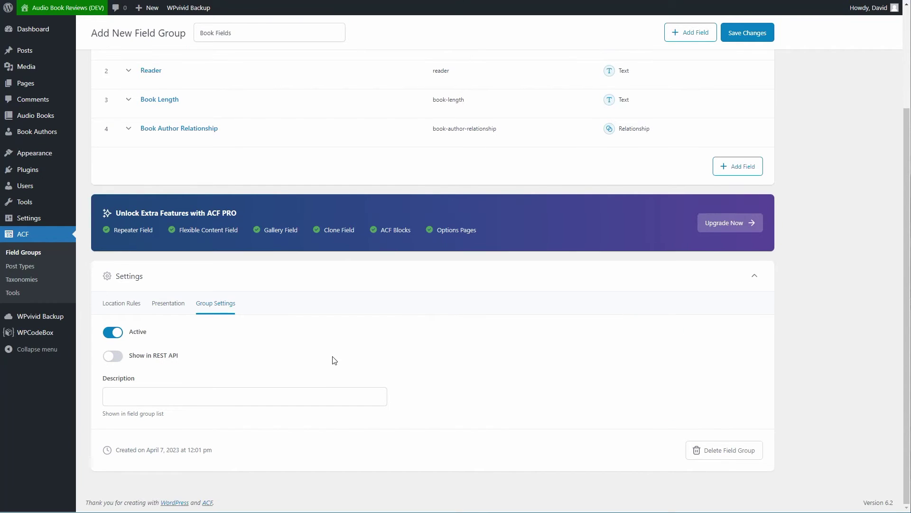
scroll(330, 358, up, 1)
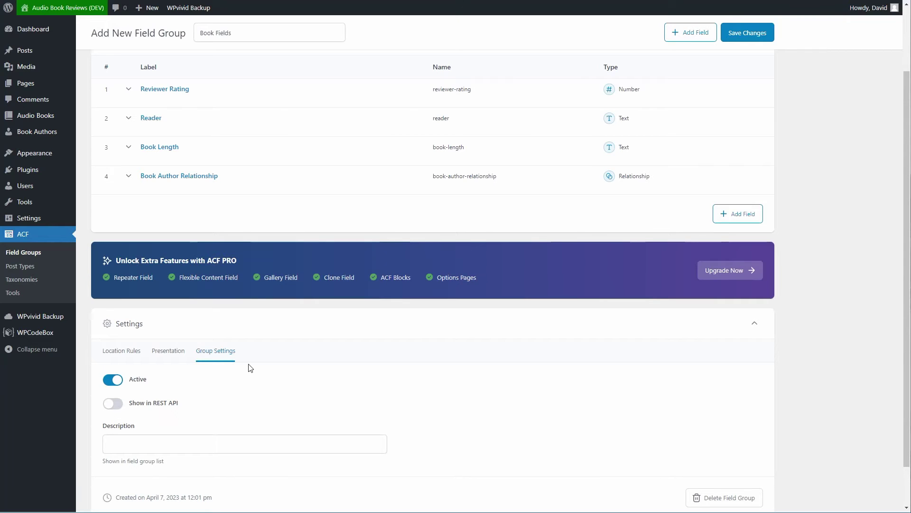
Save the Book Fields group and start a new field group titled "Author Fields"
click(743, 34)
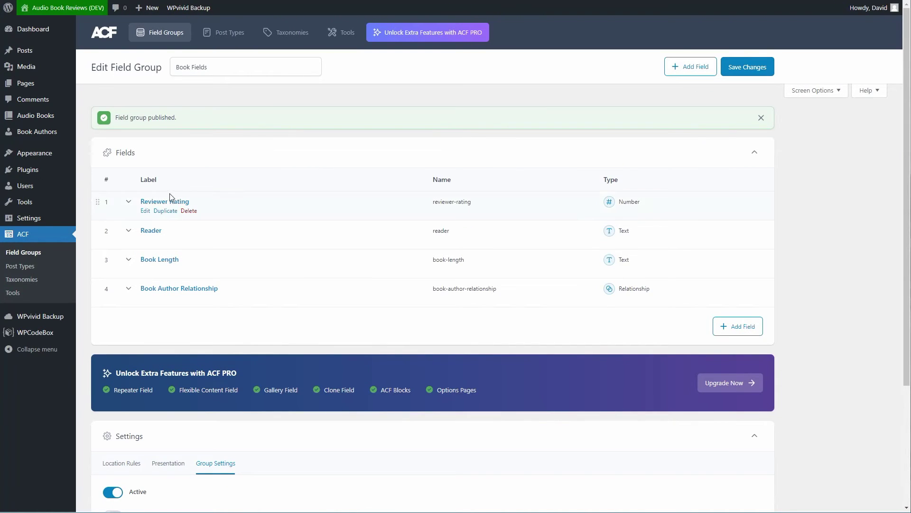
click(28, 255)
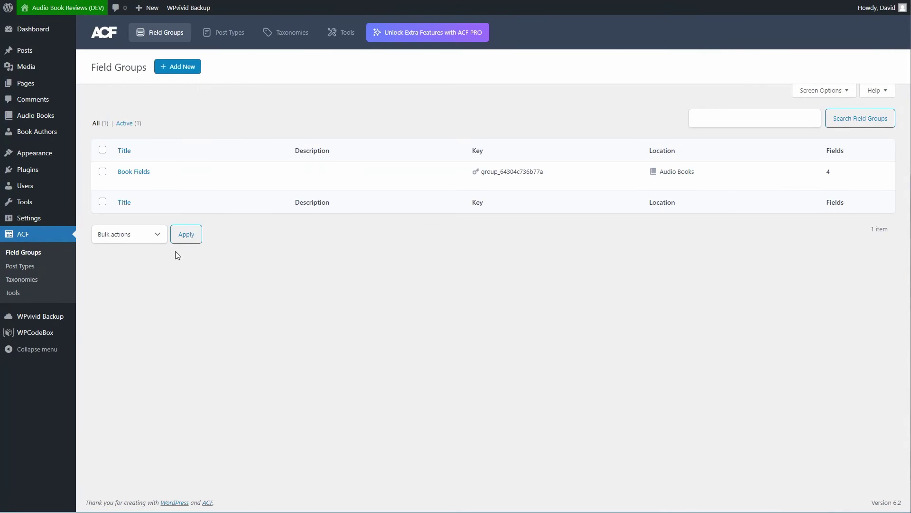
click(175, 71)
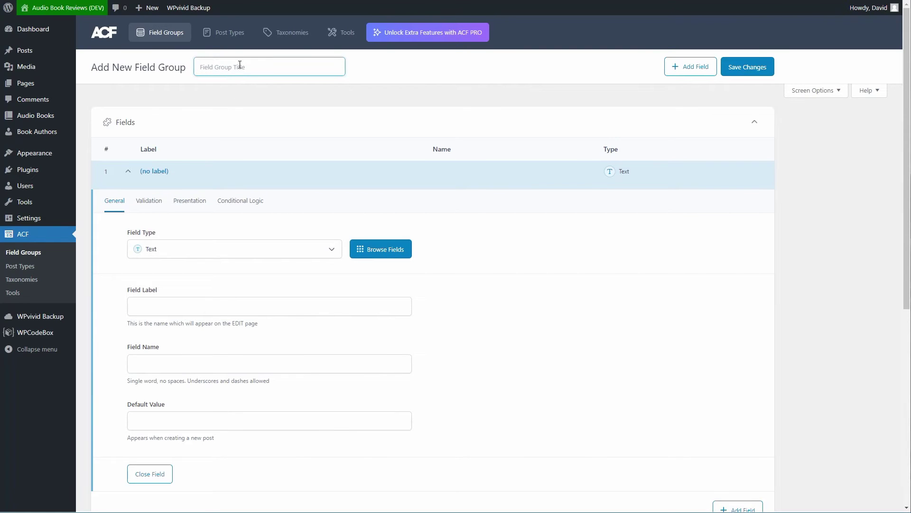
text(Author Fields)
Make the first field a URL field labelled "Author's Website" with the field name authors-website
scroll(250, 164, down, 1)
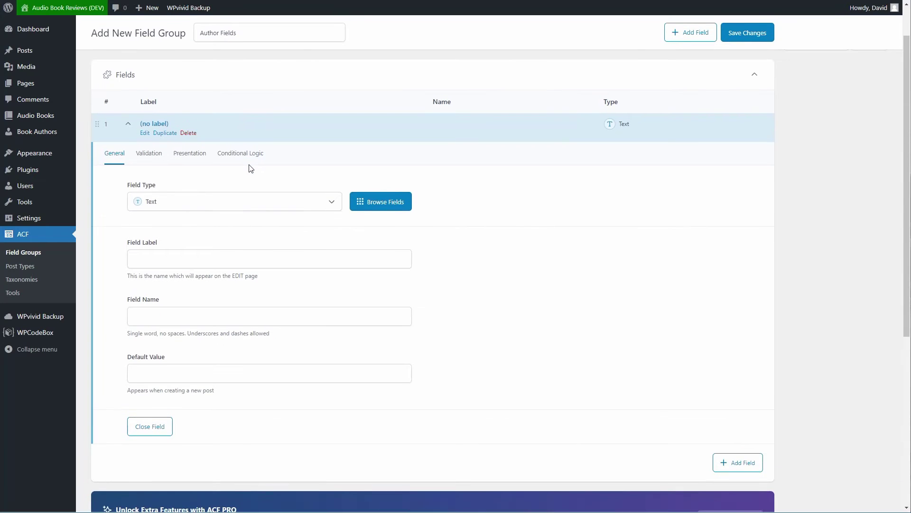
click(256, 201)
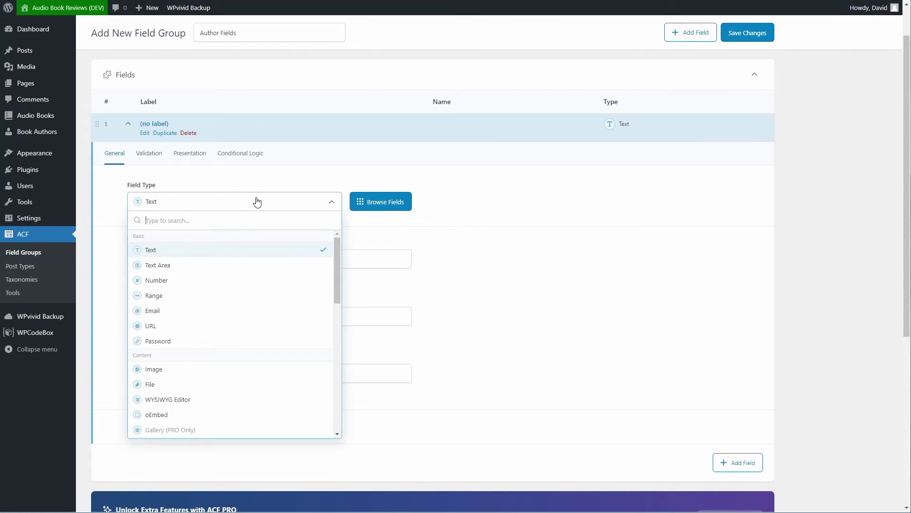
click(169, 326)
click(192, 253)
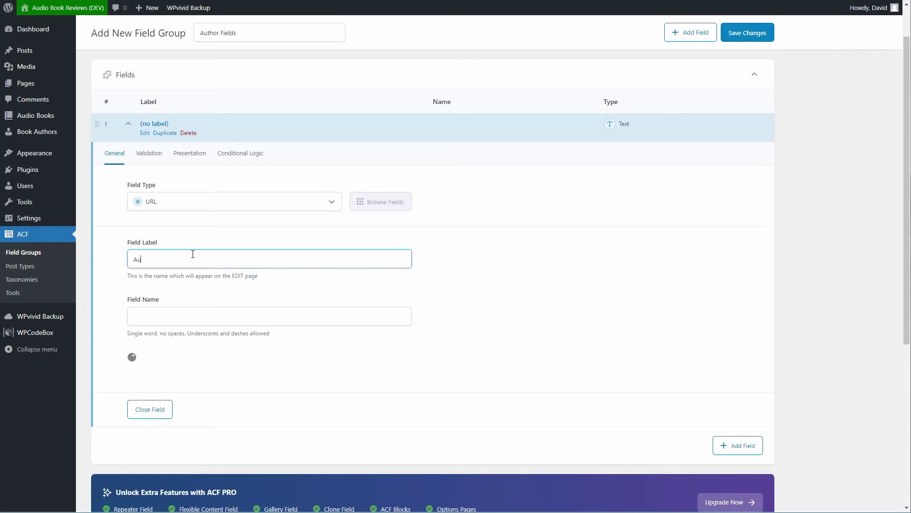
text(Author's WEb)
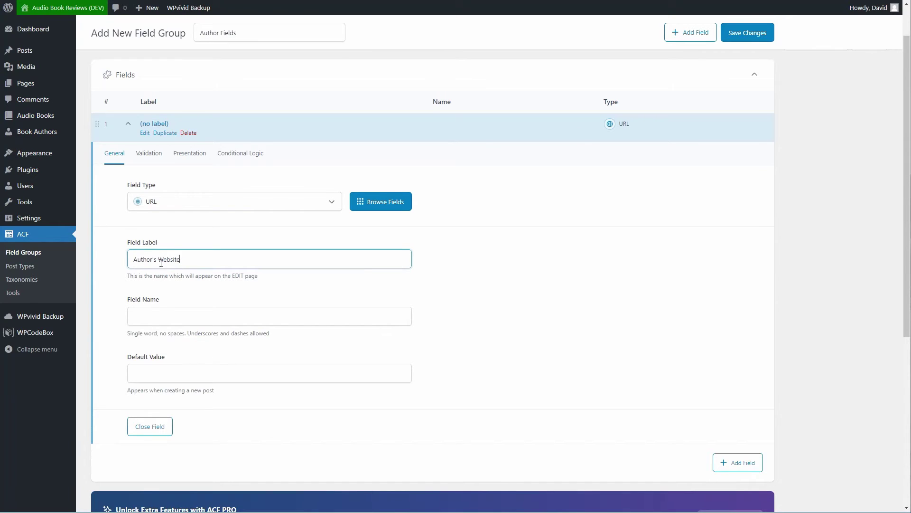
click(157, 317)
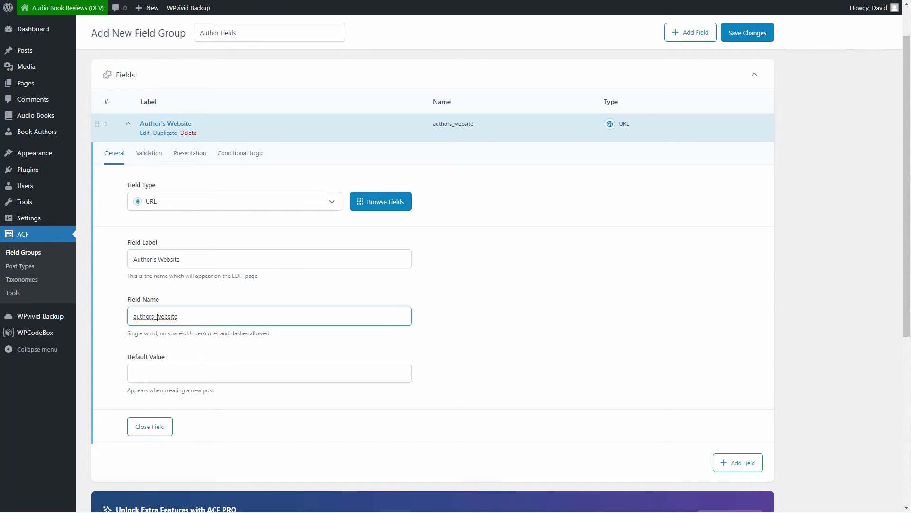
key(BackSpace)
text(-)
Set the Author's Website field's wrapper width to 50% and close the field
click(149, 153)
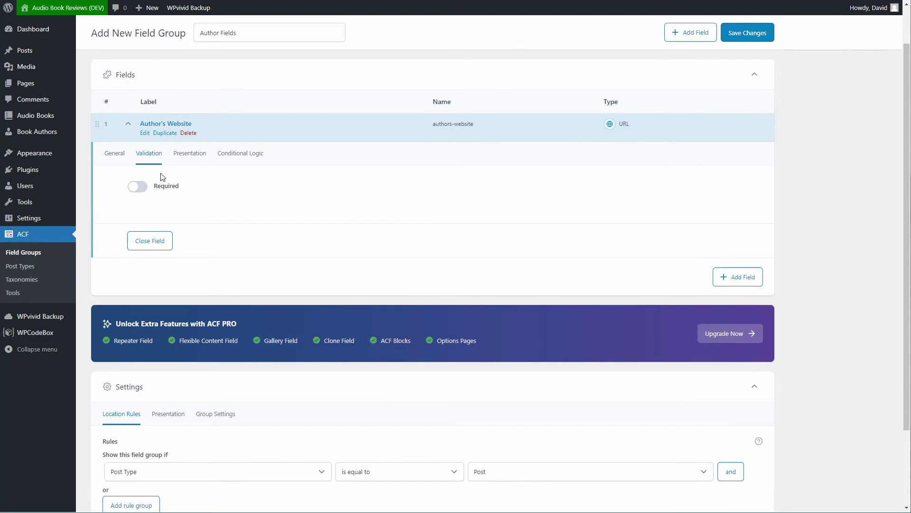
click(194, 156)
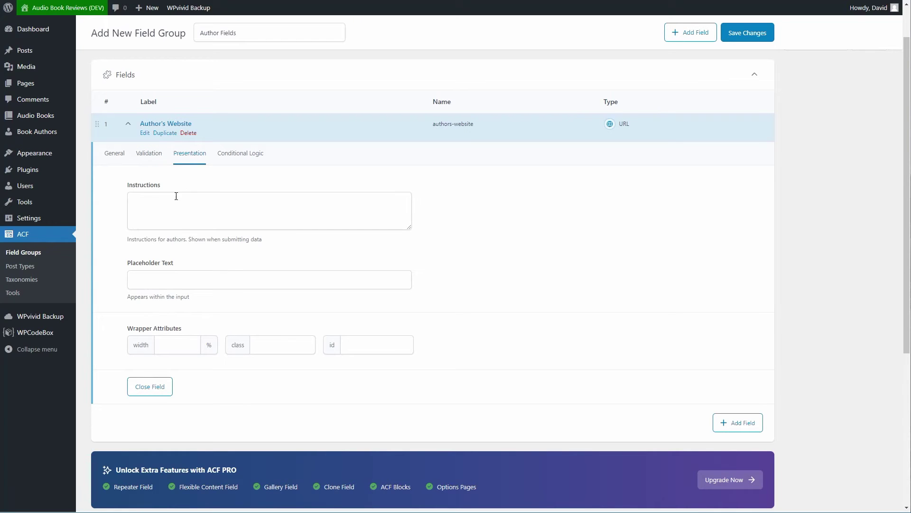
click(167, 344)
text(50)
click(150, 385)
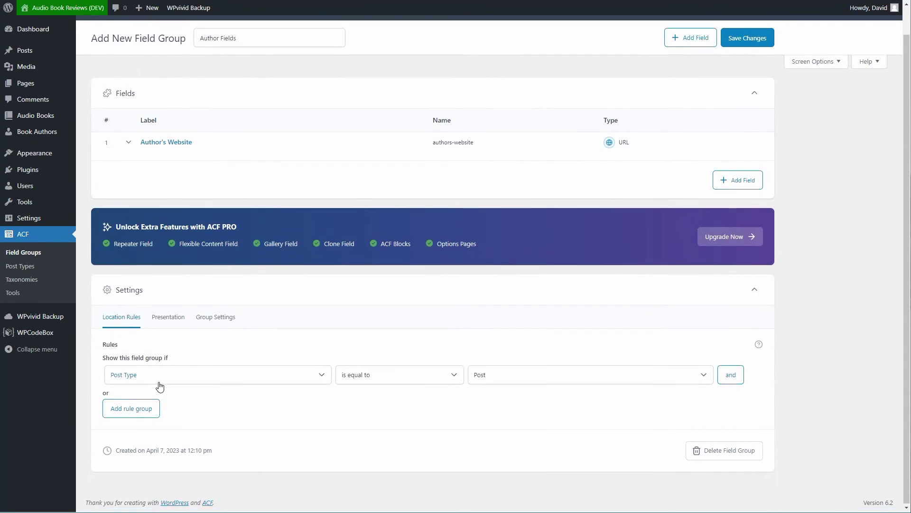
Add a second field to the Author Fields group and set its type to Date Picker
scroll(159, 387, up, 1)
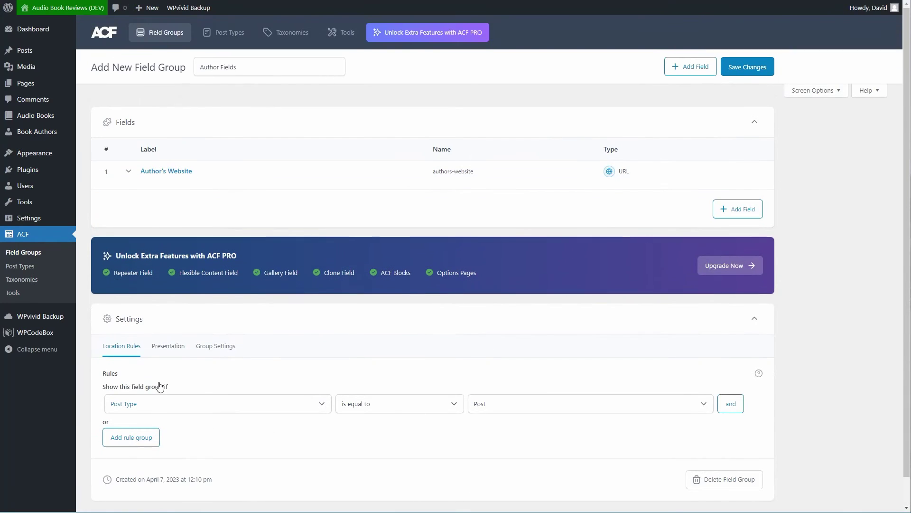
click(734, 209)
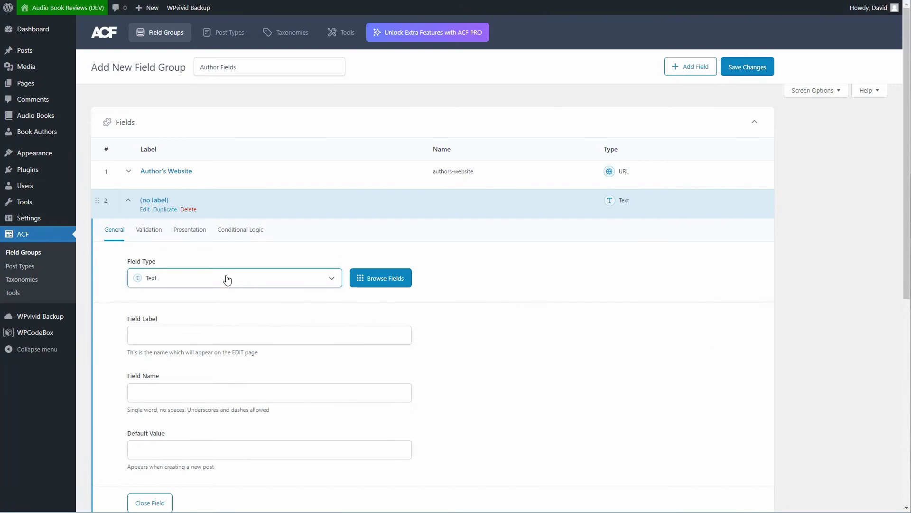
click(227, 279)
scroll(219, 212, down, 1)
scroll(220, 214, down, 2)
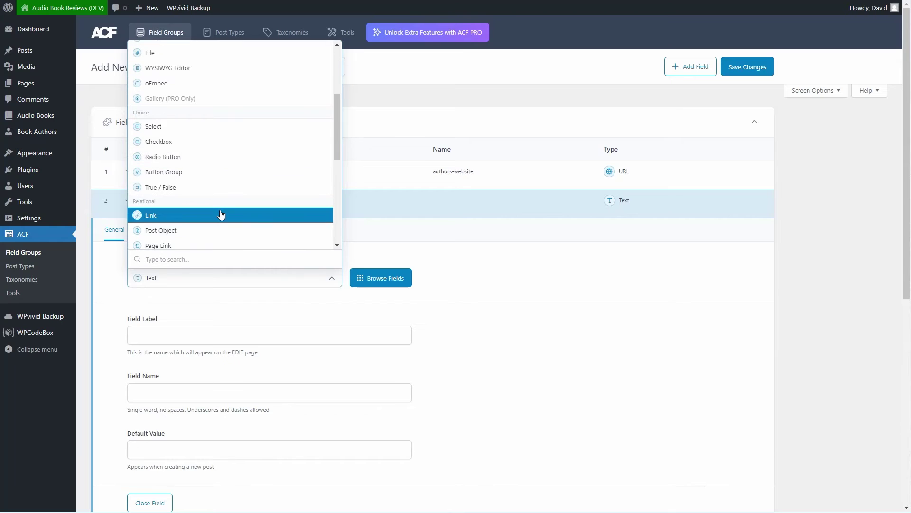
scroll(221, 215, down, 3)
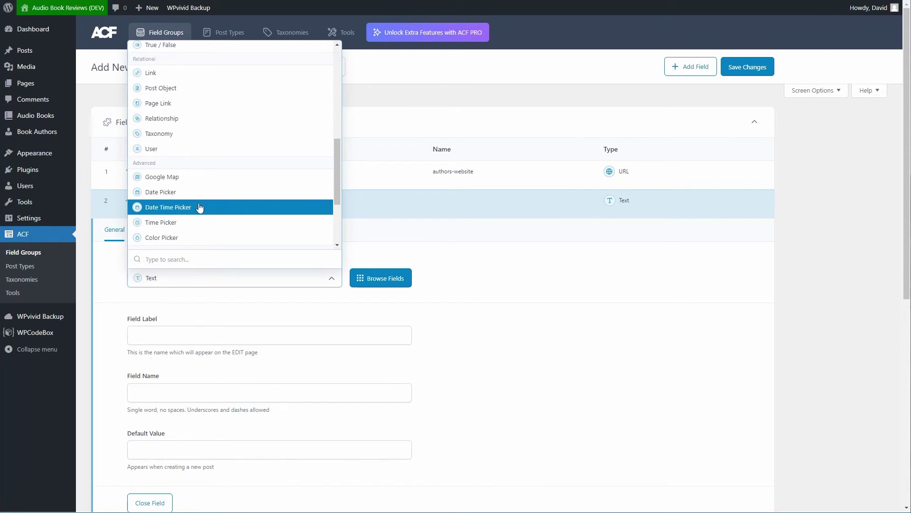
click(181, 196)
Label the date picker field "Date of Birth" and set its field name to date-of-birth
click(160, 335)
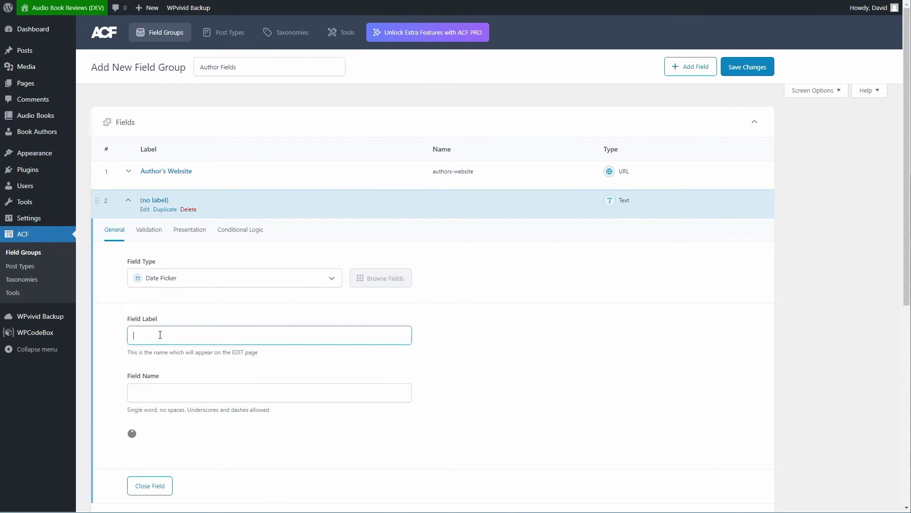
text(Date of Birth)
click(150, 392)
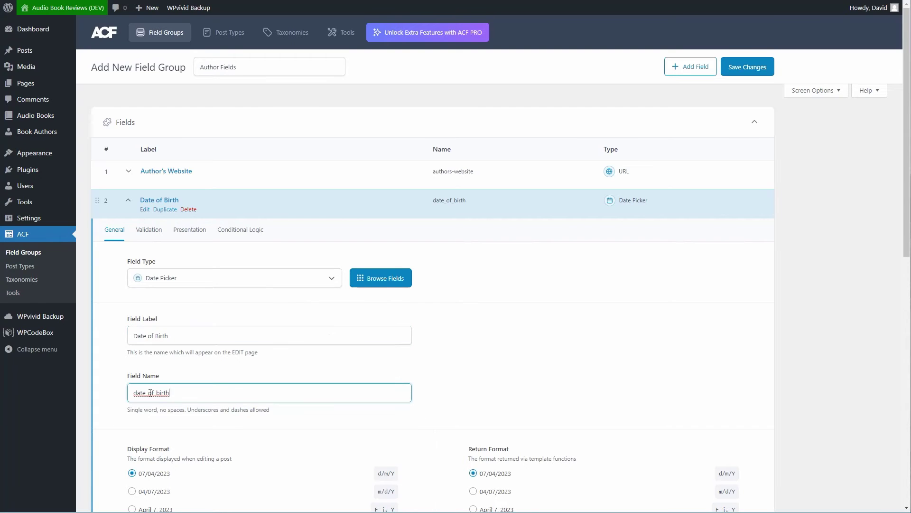
key(BackSpace)
text(-)
Set the Date of Birth field's display and return formats to F j, Y and its week start to Sunday
scroll(220, 430, down, 2)
click(132, 415)
click(474, 416)
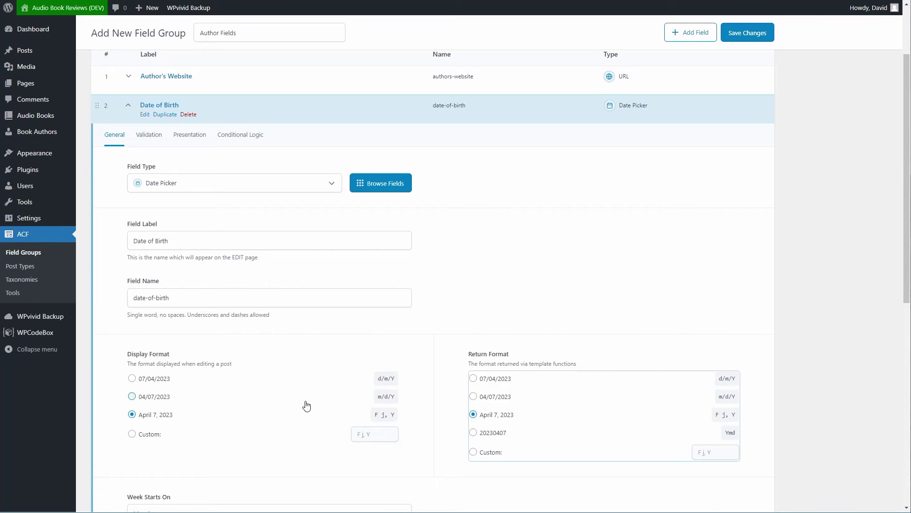
scroll(306, 405, down, 2)
click(206, 417)
click(160, 429)
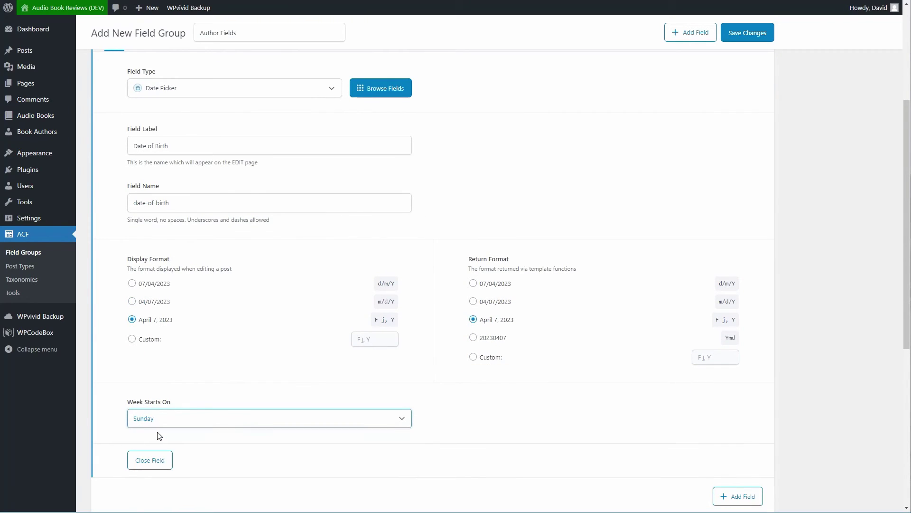
Set the Date of Birth field's wrapper width to 50% and close the field
scroll(212, 398, up, 3)
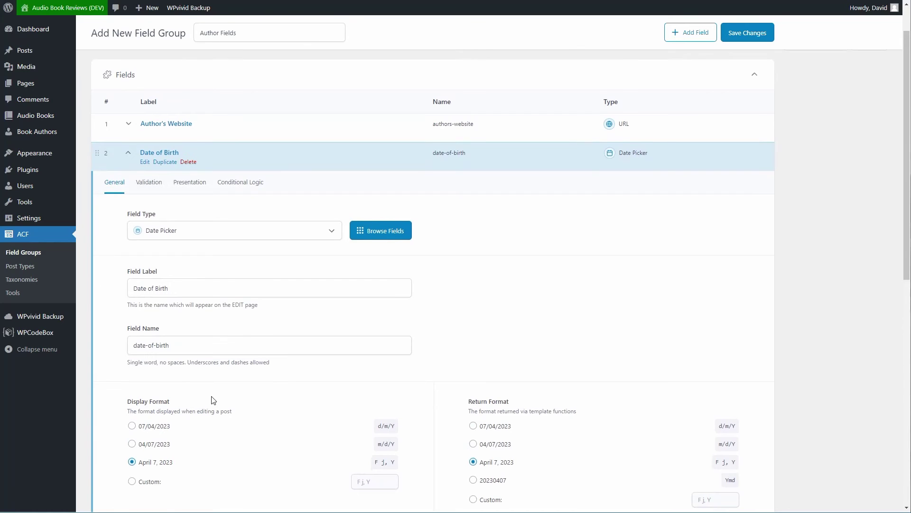
click(150, 184)
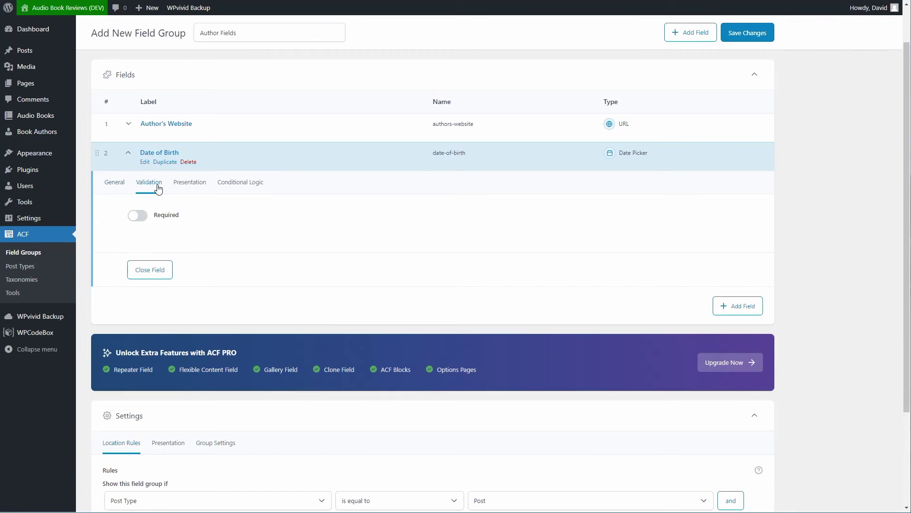
click(194, 185)
click(178, 323)
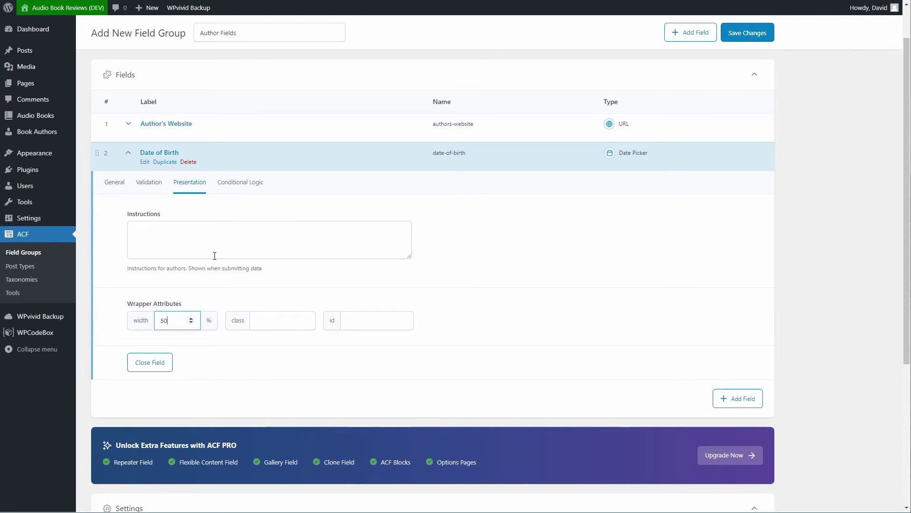
click(142, 363)
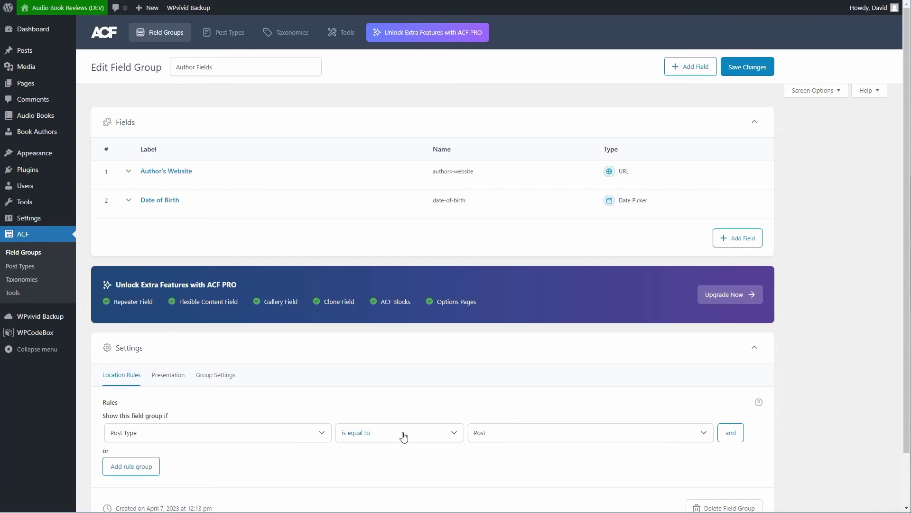
Set the location rule to show Author Fields when Post Type is equal to Book Author, and save the group
click(500, 434)
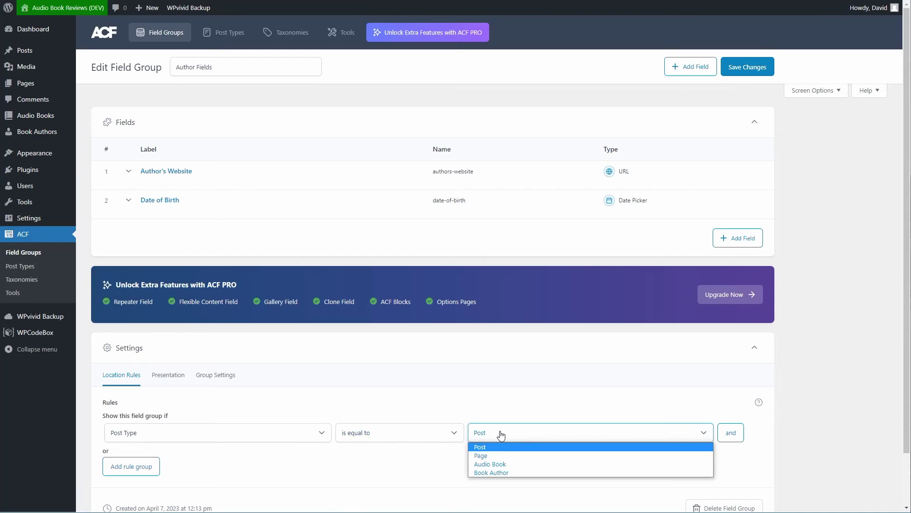
click(490, 472)
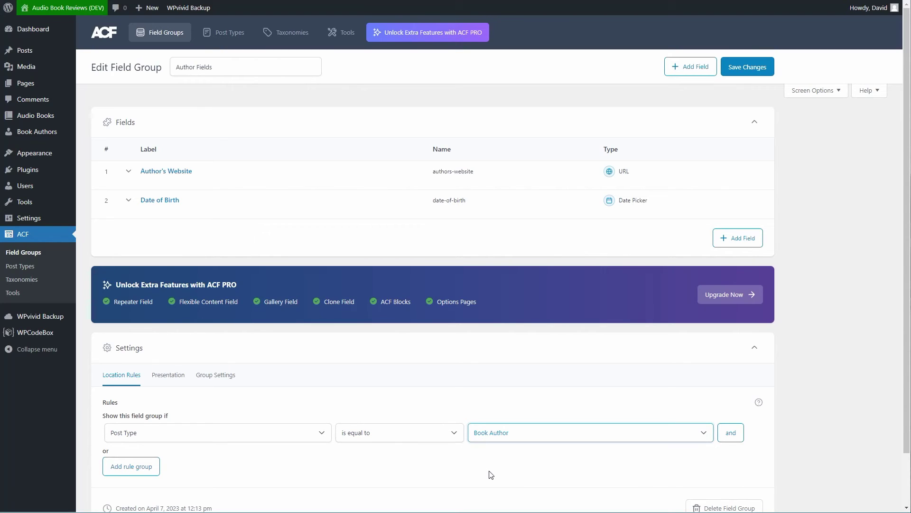
click(744, 67)
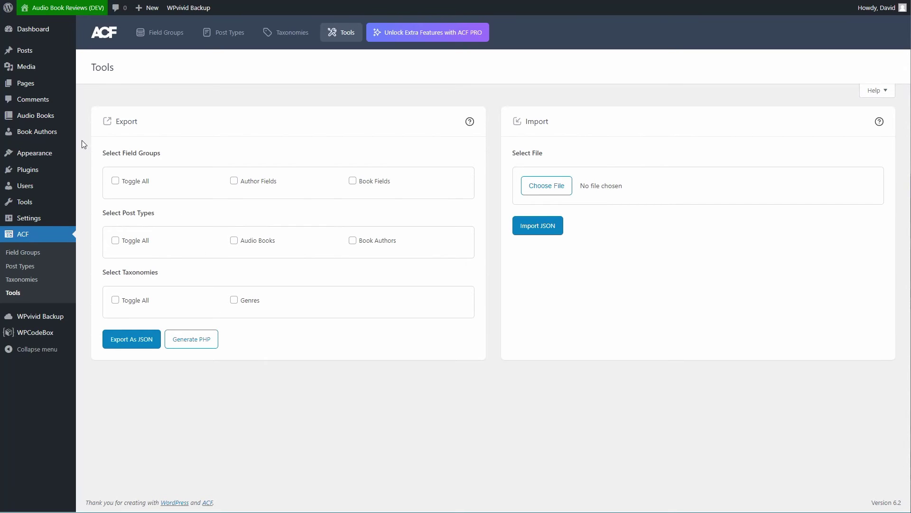
Create a new Book Author post titled "John Grisham" with the body text "Here is some info about John Grisham."
mouse_move(66, 136)
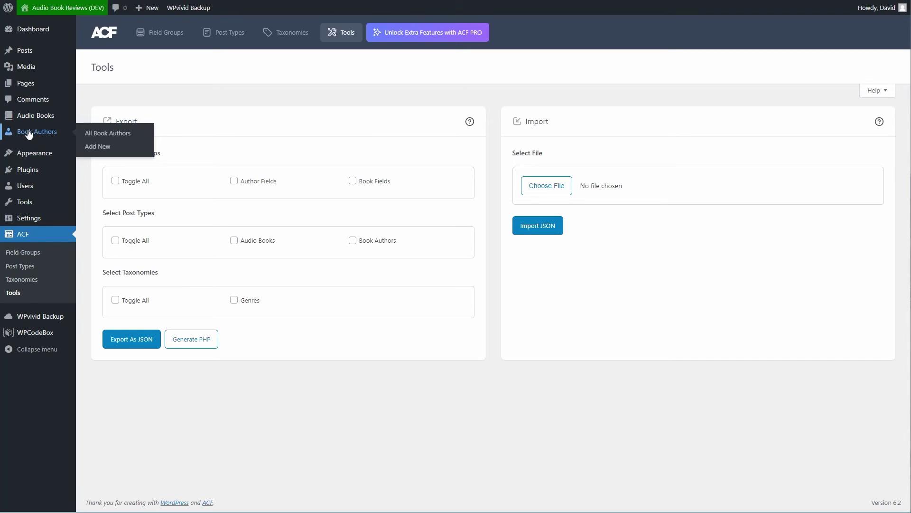
mouse_move(37, 122)
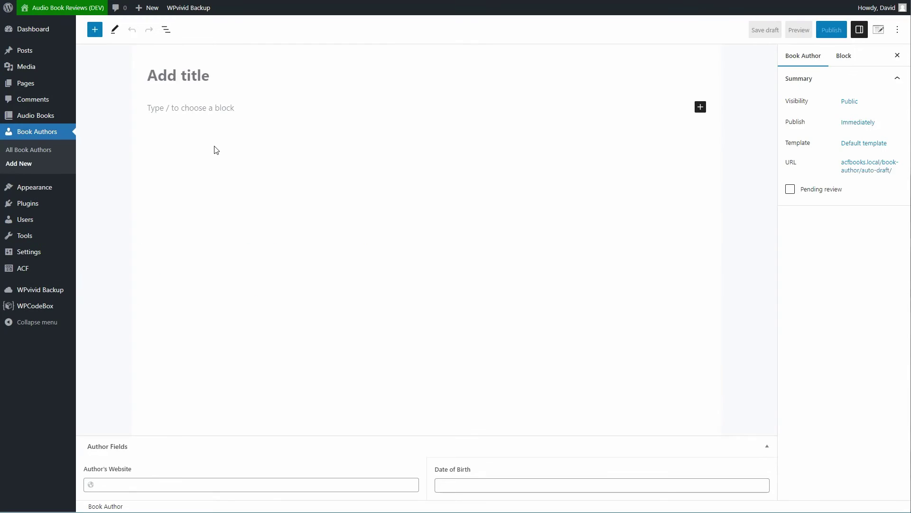
text(John Grisham)
click(190, 108)
text(Here is some i)
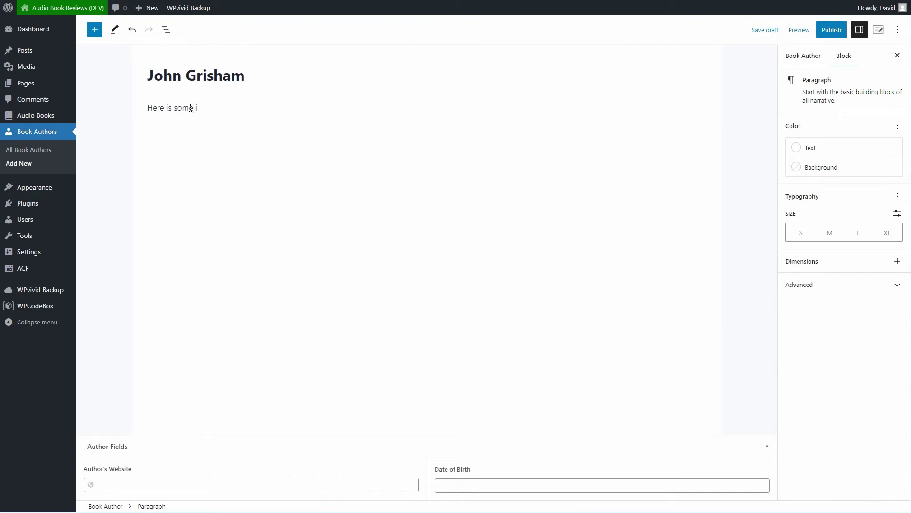
text(nfo about John Grisham.)
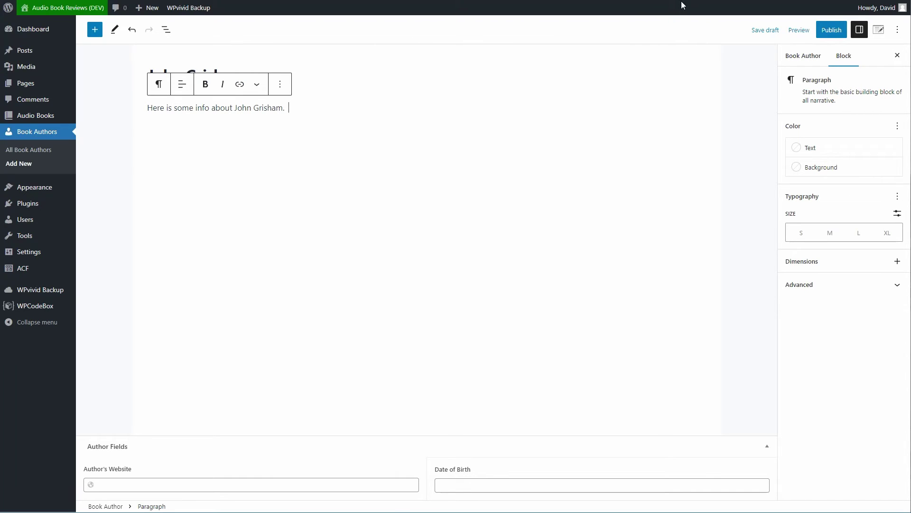
Copy the first paragraph from the Lorem Ipsum generator window and paste it after the author's introductory sentence
click(875, 1)
drag(719, 97, 655, 85)
key(ctrl+c)
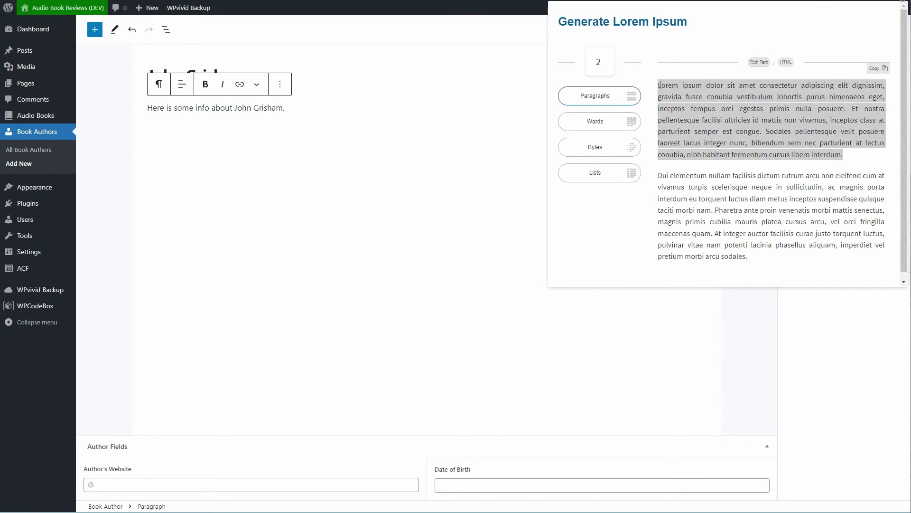
click(353, 175)
key(ctrl+v)
Set the author's portrait photo from the media library as the Book Author post's featured image
click(802, 56)
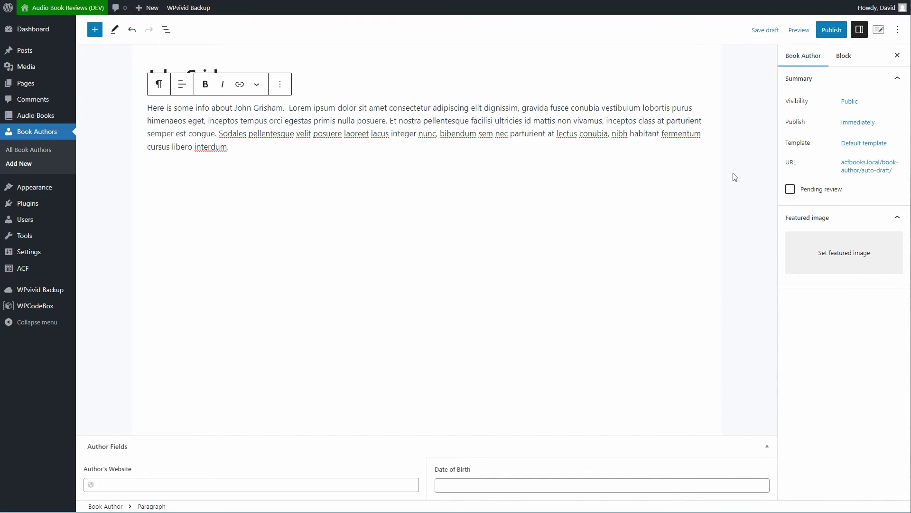
click(843, 254)
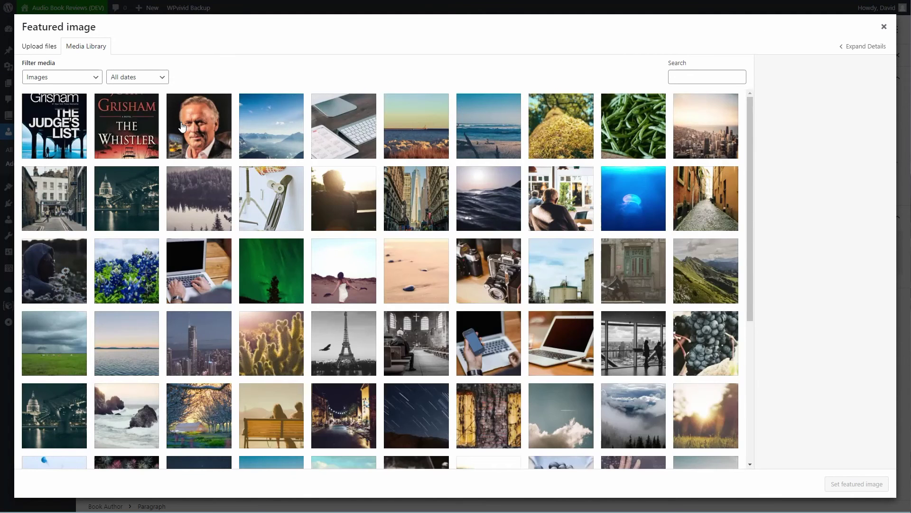
click(199, 125)
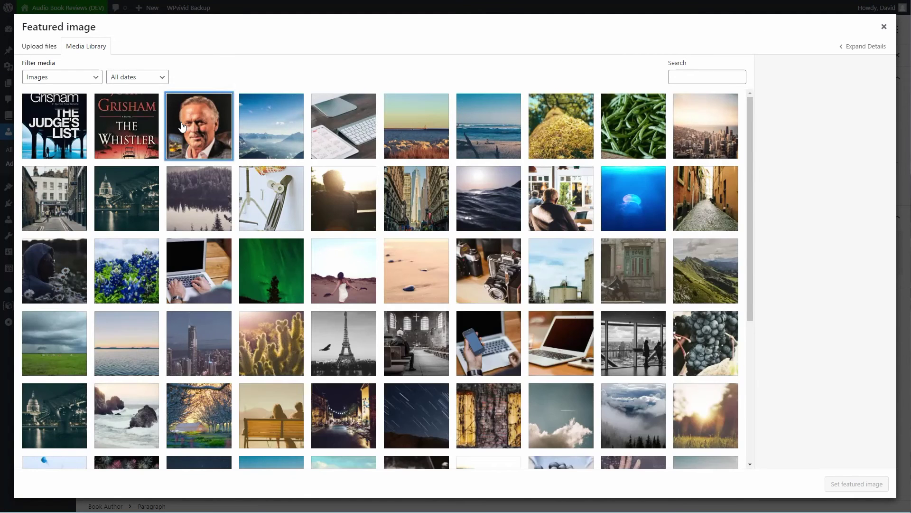
click(841, 485)
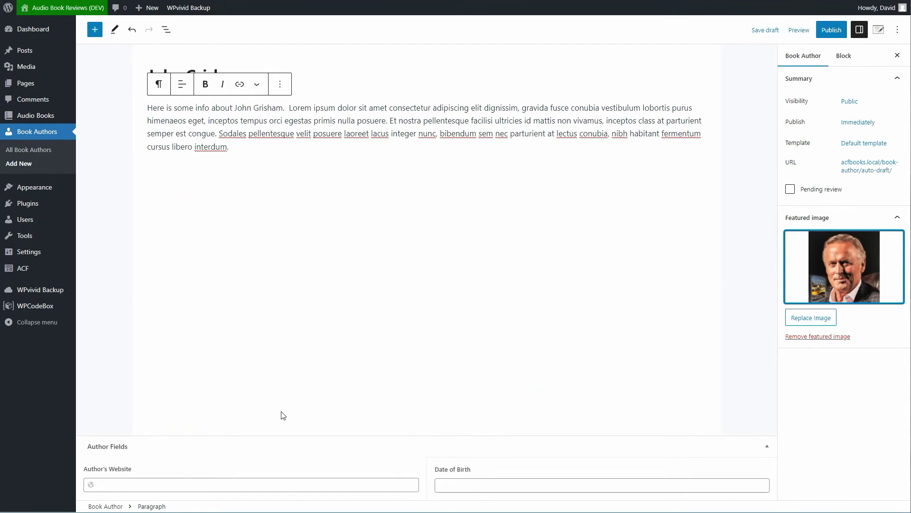
click(119, 482)
key(ctrl+v)
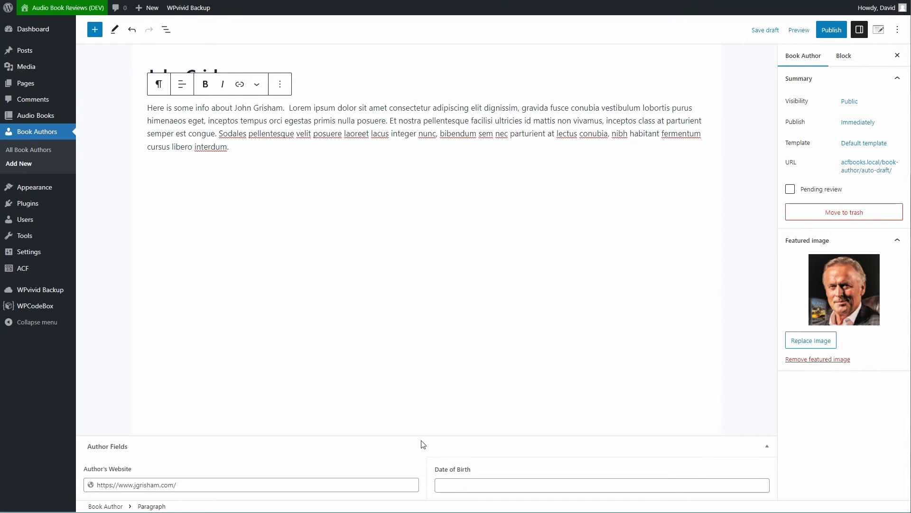
click(501, 486)
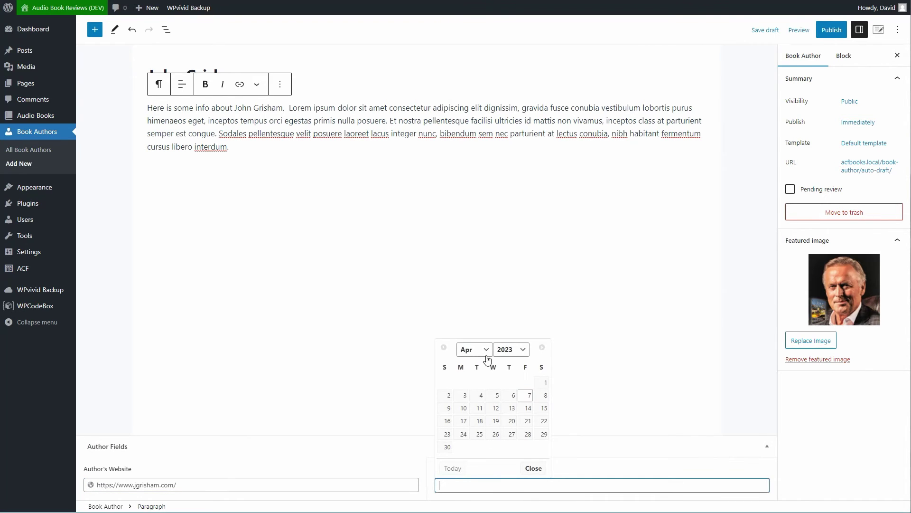
click(480, 350)
click(469, 371)
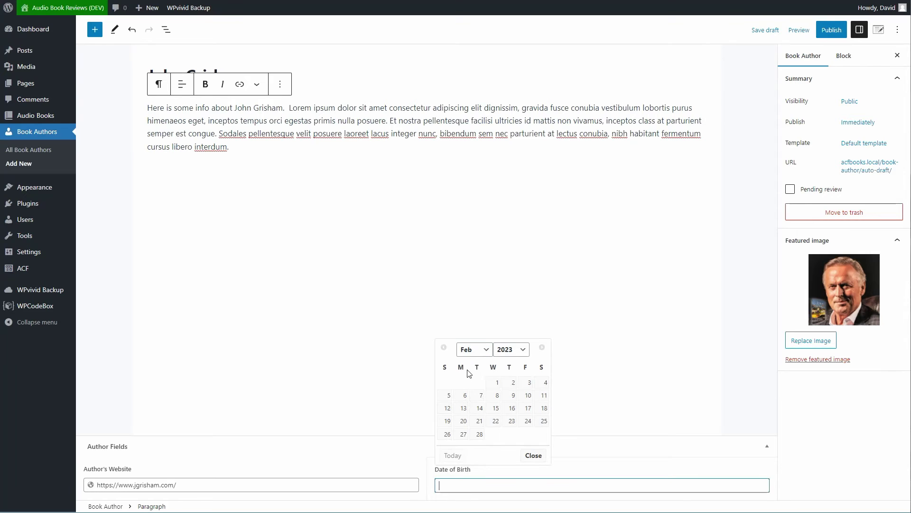
click(497, 395)
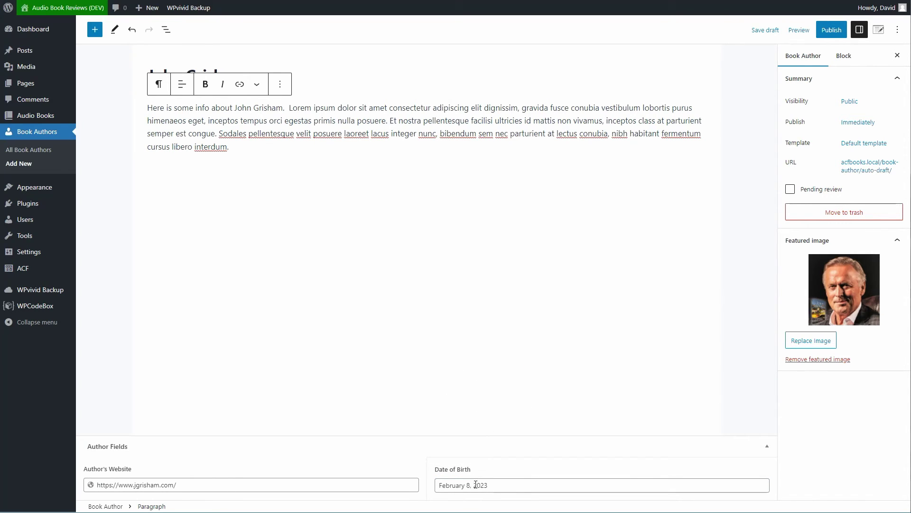
Correct the year in the author's date of birth and publish the Book Author post
drag(476, 484, 488, 484)
text(1955)
click(532, 468)
click(831, 31)
click(818, 32)
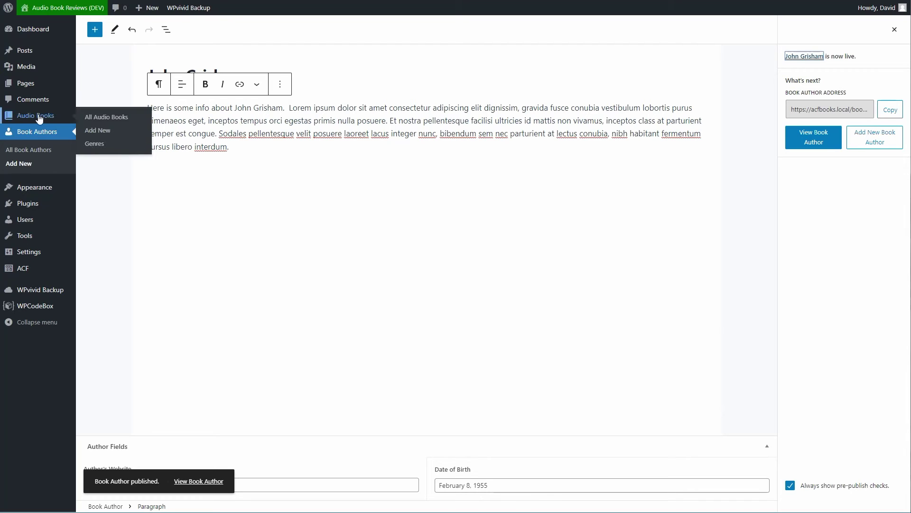
Create a new Audio Book post titled "The Whistler" with two placeholder paragraphs beginning "The Whistler by John Grisham is a book about lorem ipsum"
click(100, 133)
text(The Whistler)
click(228, 107)
text(The)
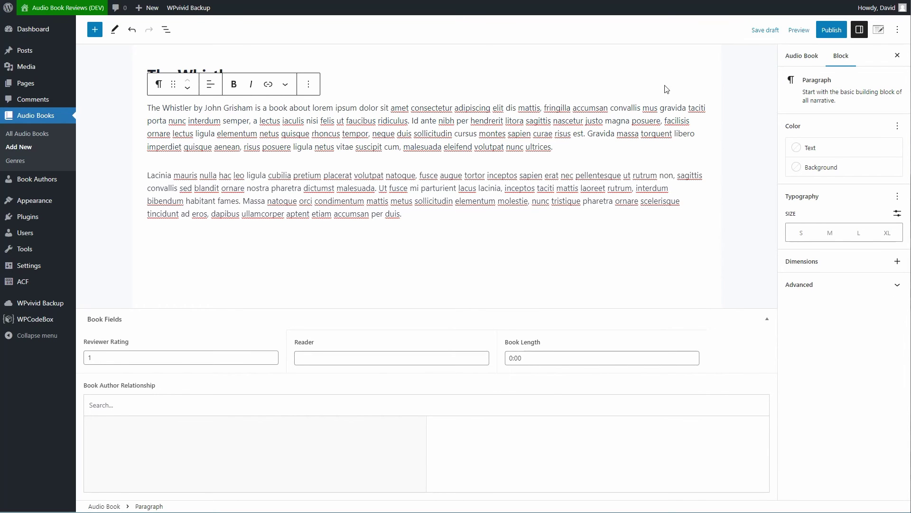
Assign the new genre "Legal Thriller" to the audio book
click(786, 62)
click(816, 249)
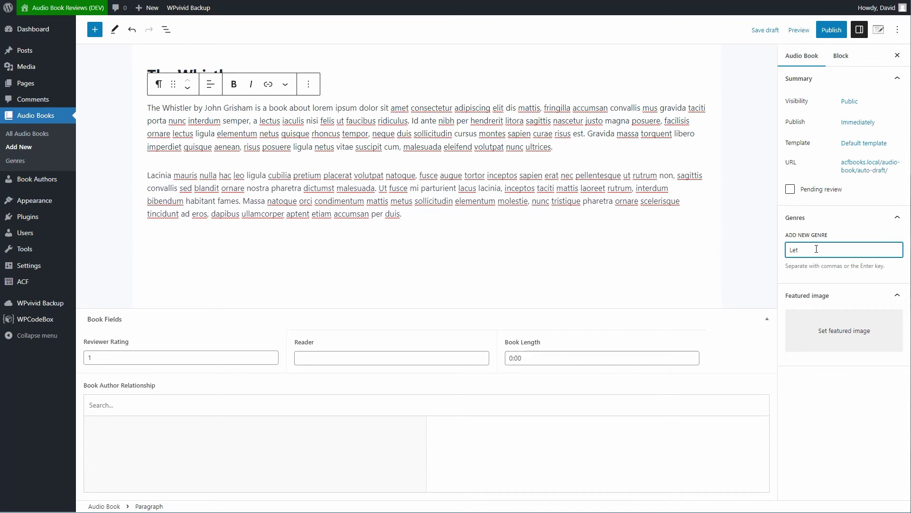
text(Legal Thriller)
key(Return)
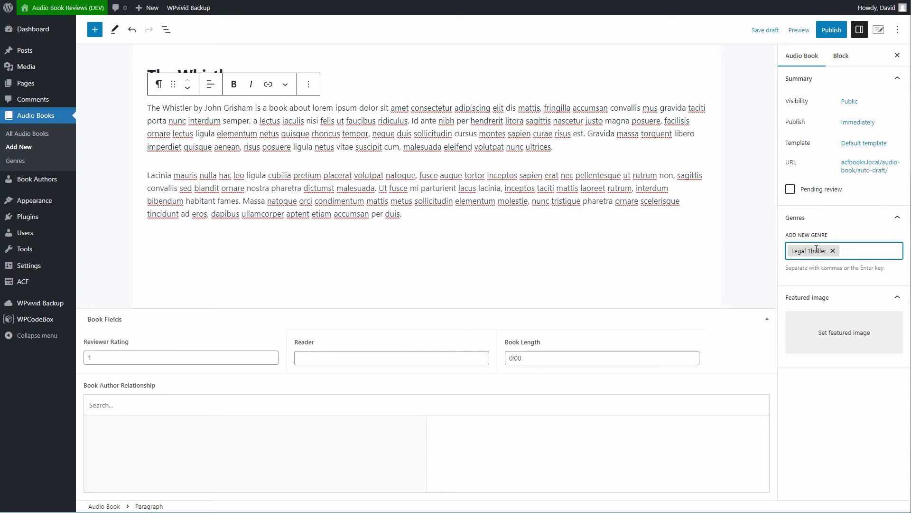
Set The Whistler cover from the media library as the audio book's featured image
click(836, 338)
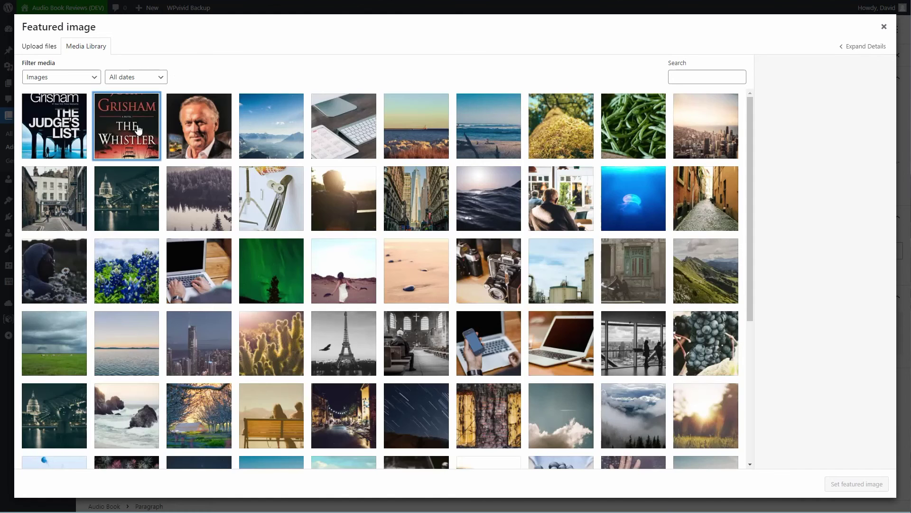
click(131, 128)
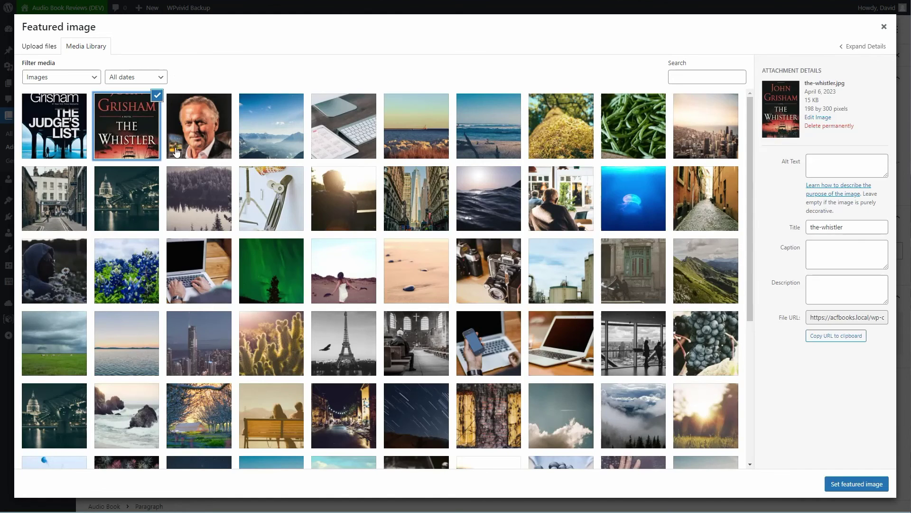
click(854, 484)
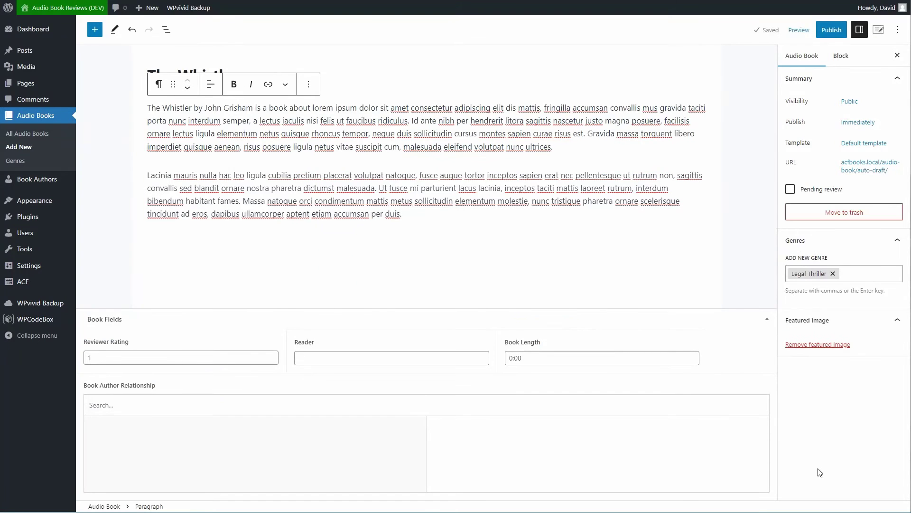
Fill in the book fields with a reviewer rating of 3.5, the reader's name, and a length of "13 hours and 10 minutes"
click(208, 356)
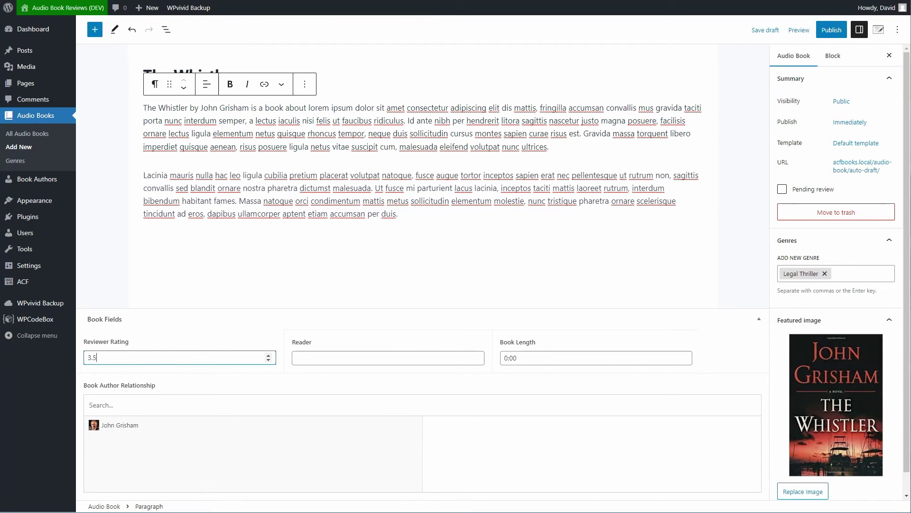
click(309, 358)
text(Cassandra Campbell)
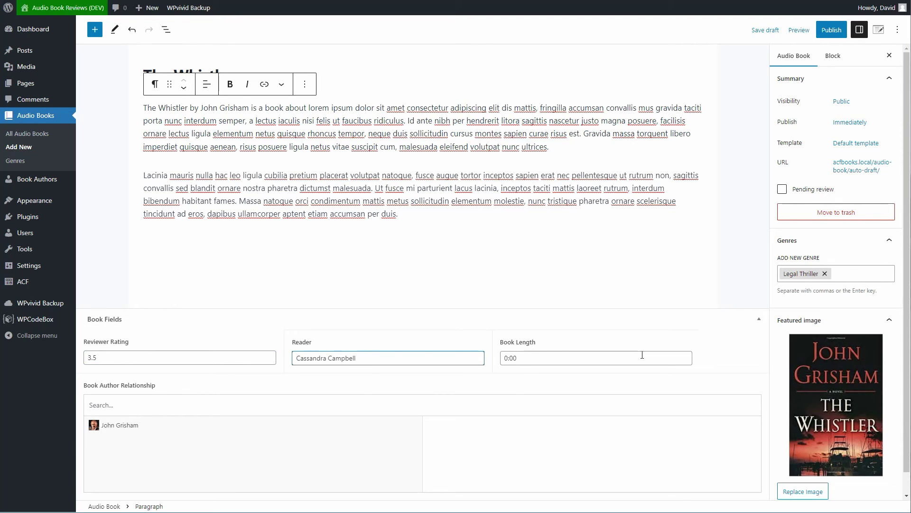
click(503, 358)
text(13 hours and 10 minutes)
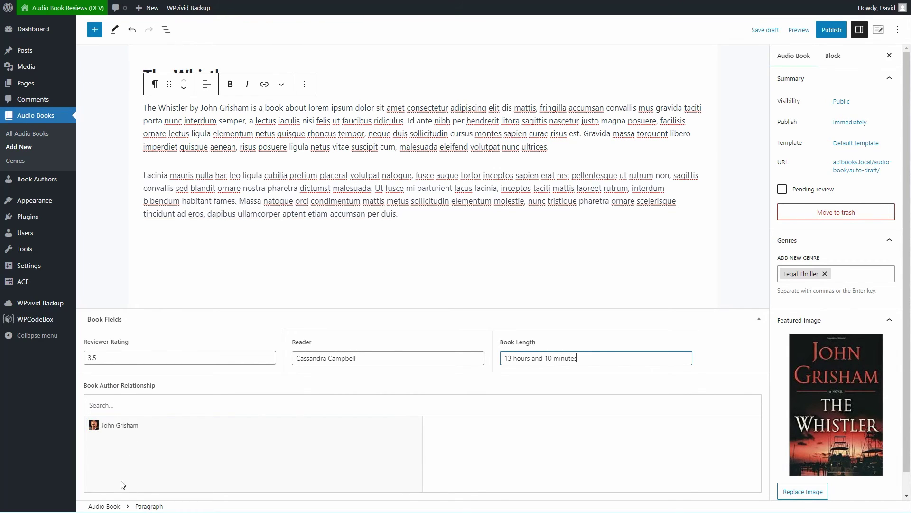
Relate the audio book to John Grisham in the Book Author Relationship field and publish the post
click(127, 424)
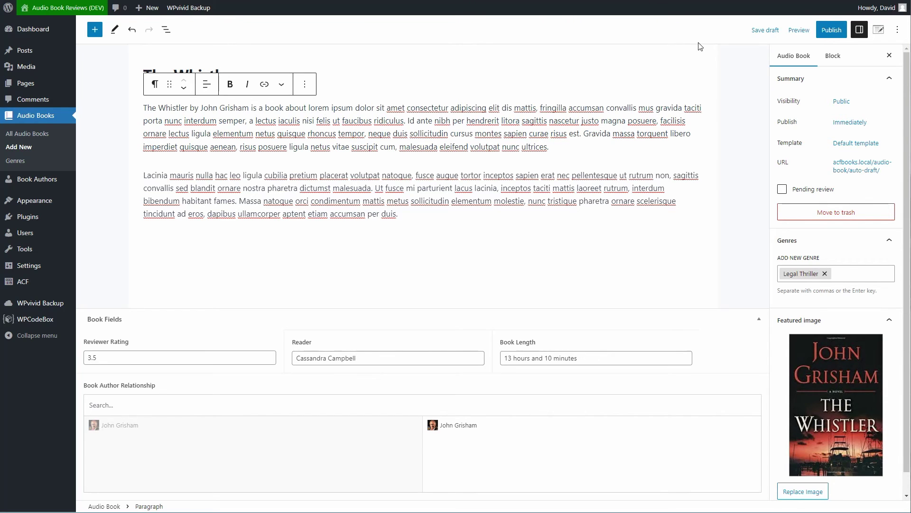
click(826, 34)
click(815, 29)
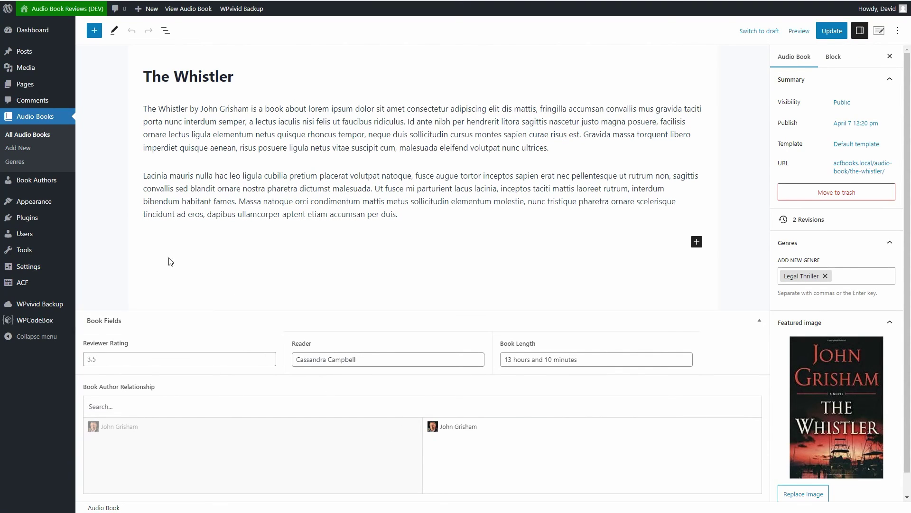
Open the John Grisham entry from the Book Authors list to review its author fields
mouse_move(53, 182)
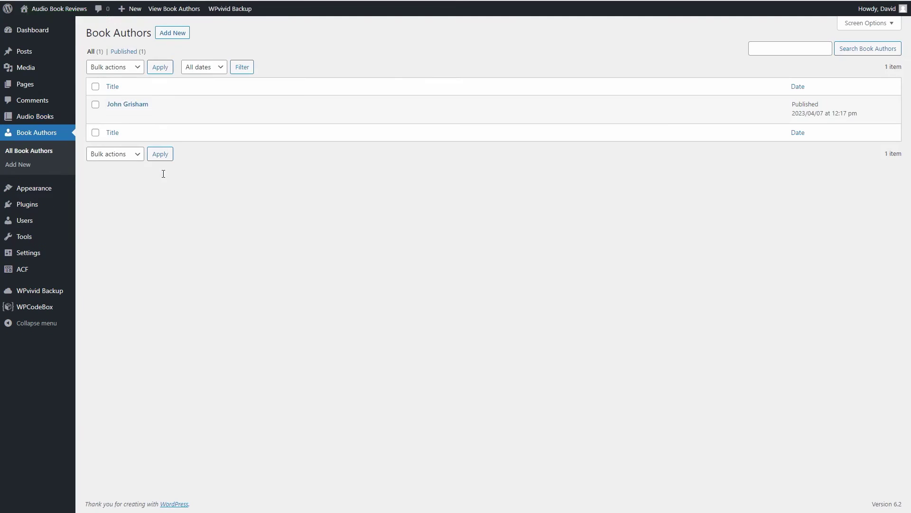
click(128, 104)
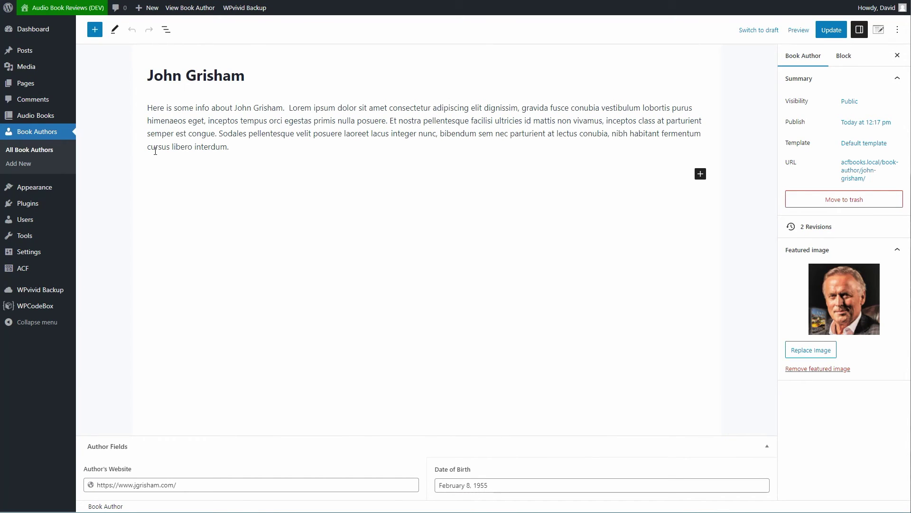
Open the Author Fields group in ACF and add a third field of type Relationship
mouse_move(69, 269)
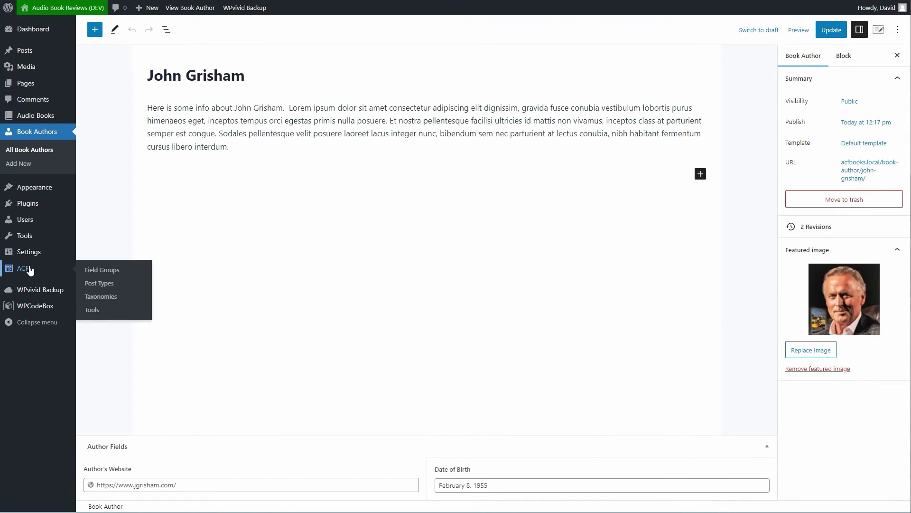
click(94, 272)
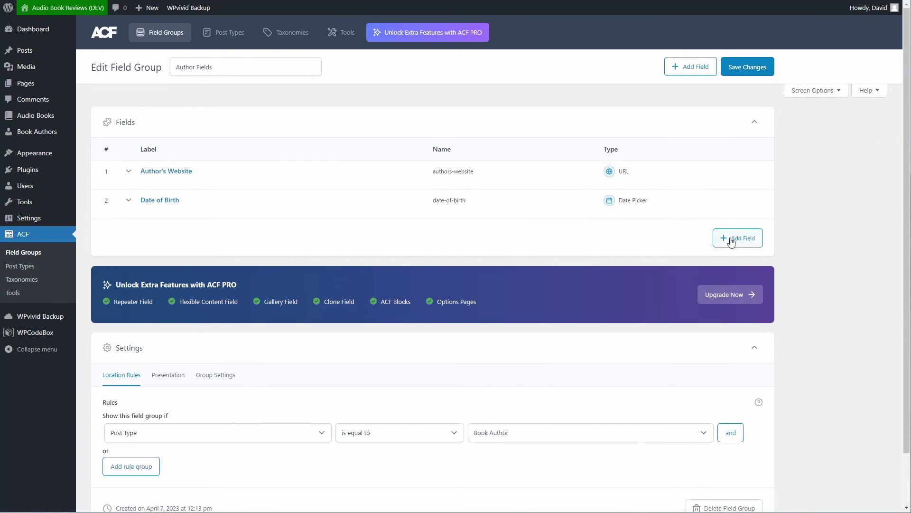
click(730, 240)
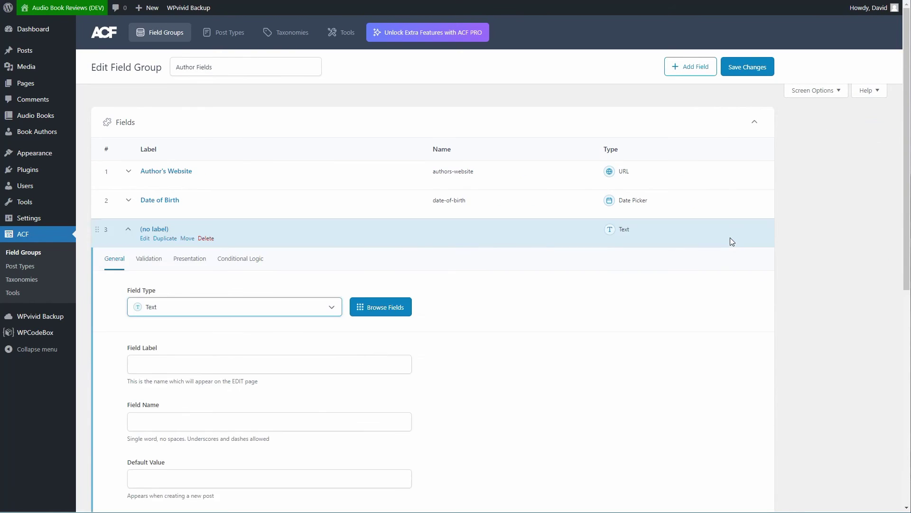
click(248, 309)
scroll(243, 255, down, 2)
scroll(243, 256, down, 5)
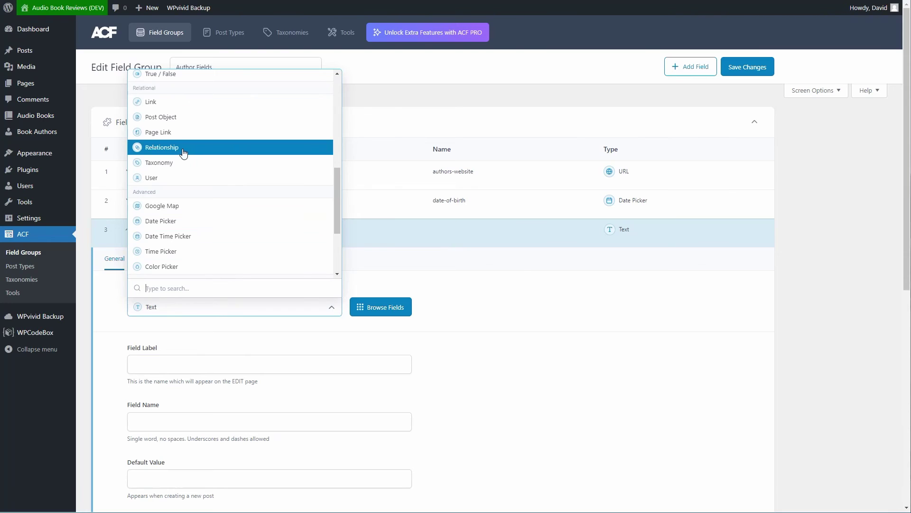
click(183, 151)
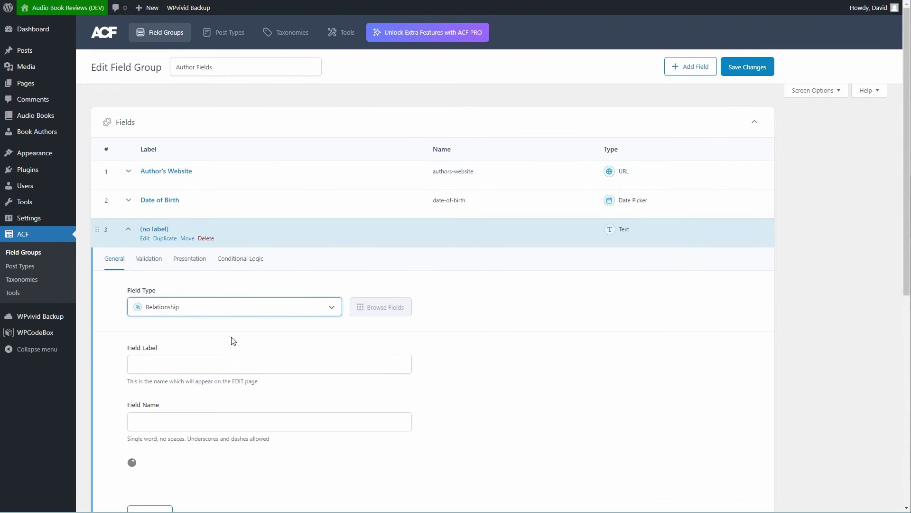
Label the new field "Book Author Relationship" and set its field name to book-author-relationship
scroll(232, 340, down, 2)
click(197, 266)
text(Book Author Relationship)
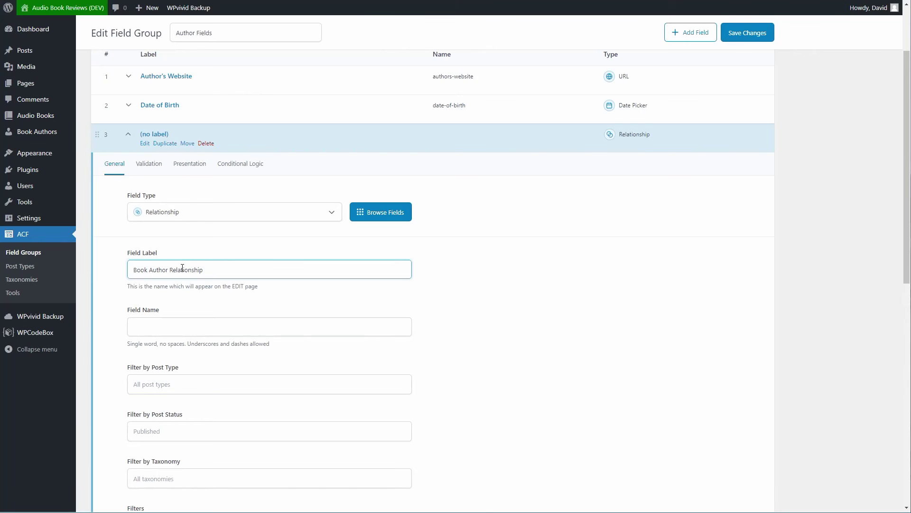
click(234, 328)
click(150, 328)
key(BackSpace)
text(-)
click(170, 327)
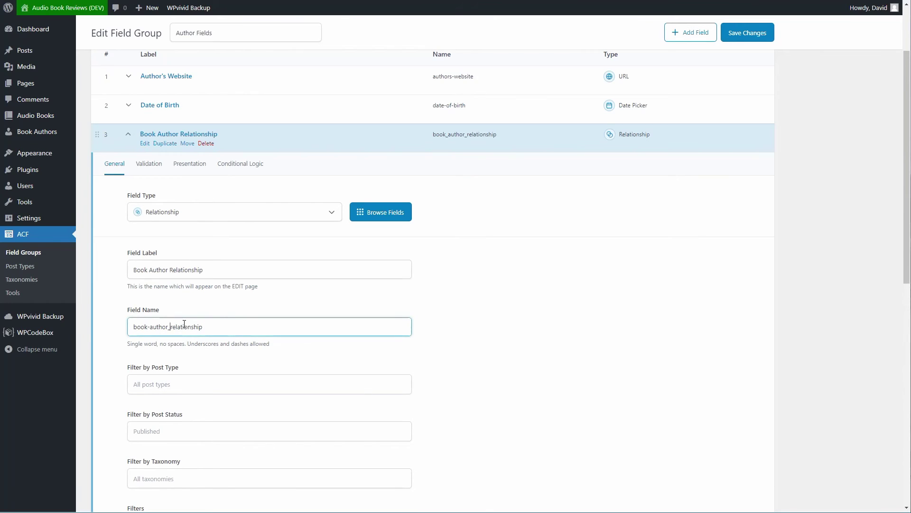
key(BackSpace)
text(-)
scroll(160, 329, down, 2)
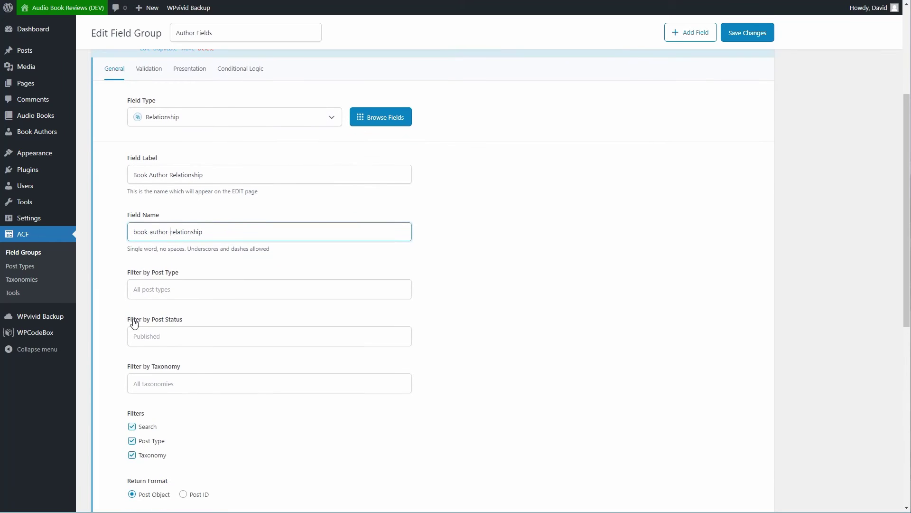
Limit the relationship field to the Audio Book post type and turn off its Post Type and Taxonomy filters
click(179, 290)
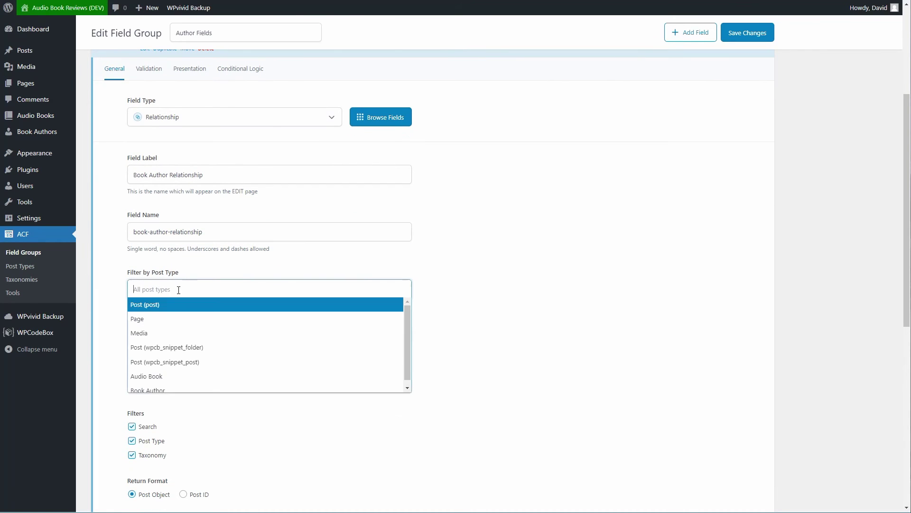
click(169, 377)
scroll(153, 390, down, 1)
click(132, 393)
click(132, 408)
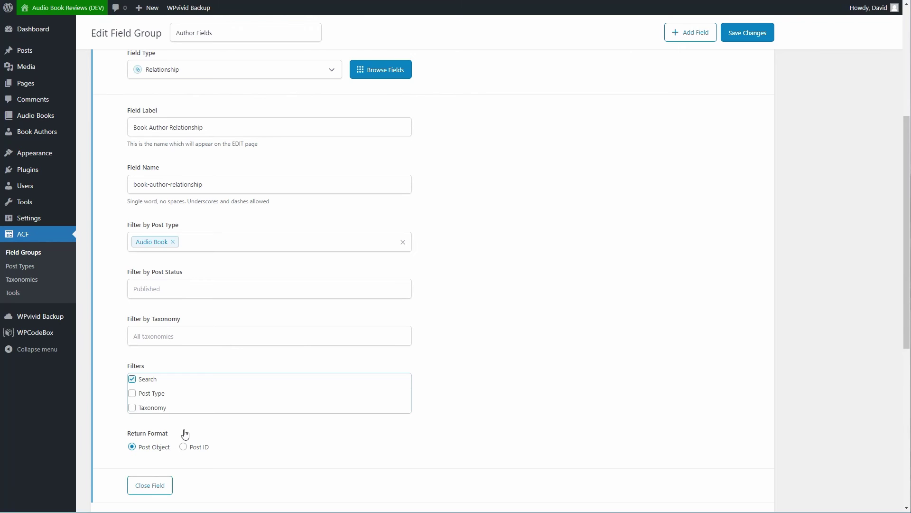
Display the Featured Image element in the relationship field's results and save the Author Fields group
scroll(189, 427, up, 4)
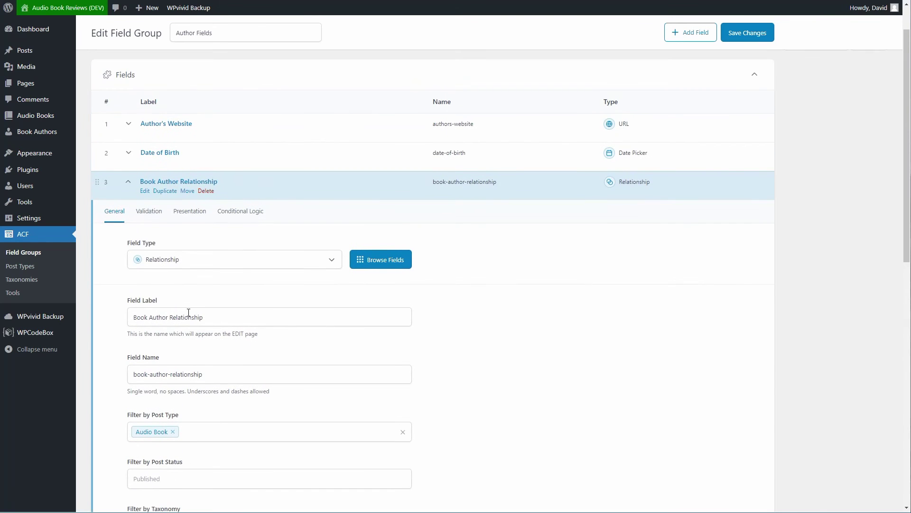
click(149, 211)
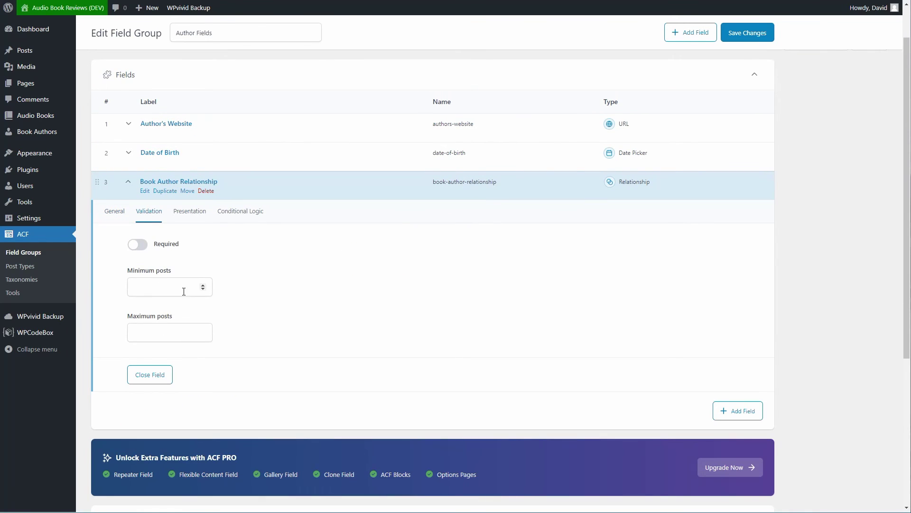
click(189, 210)
click(132, 335)
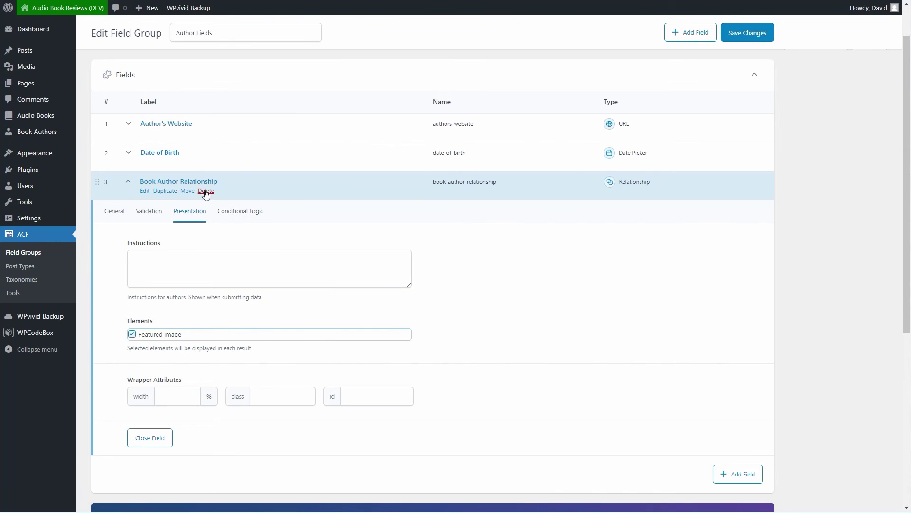
click(127, 184)
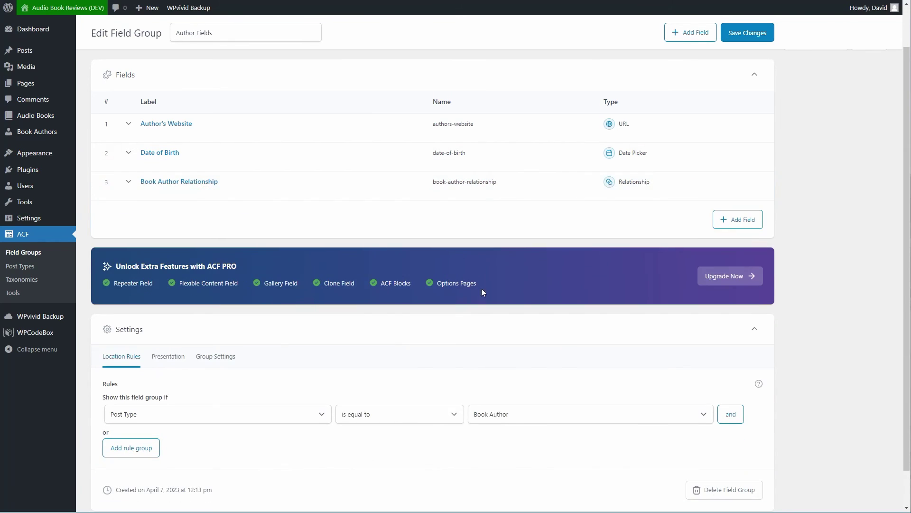
click(746, 33)
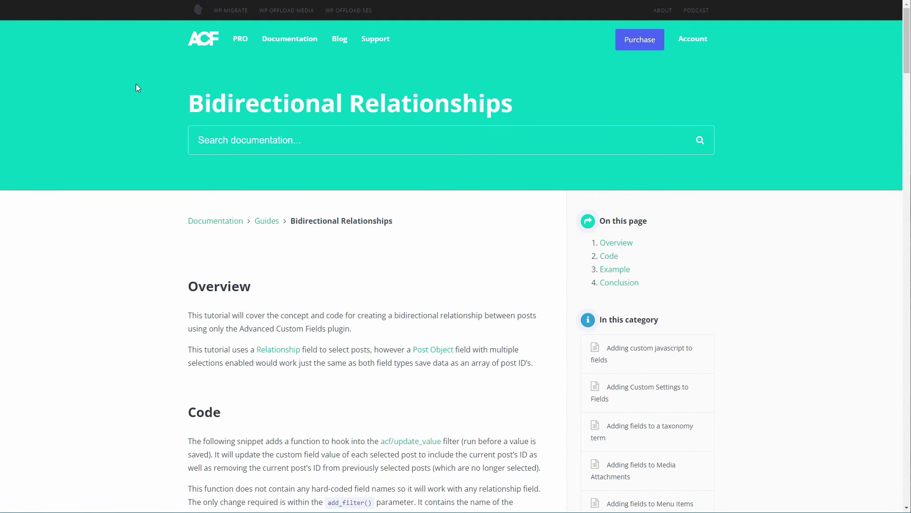
Examine the bidirectional_acf_update_value code and its add_filter line in ACF's Bidirectional Relationships guide
scroll(135, 84, down, 9)
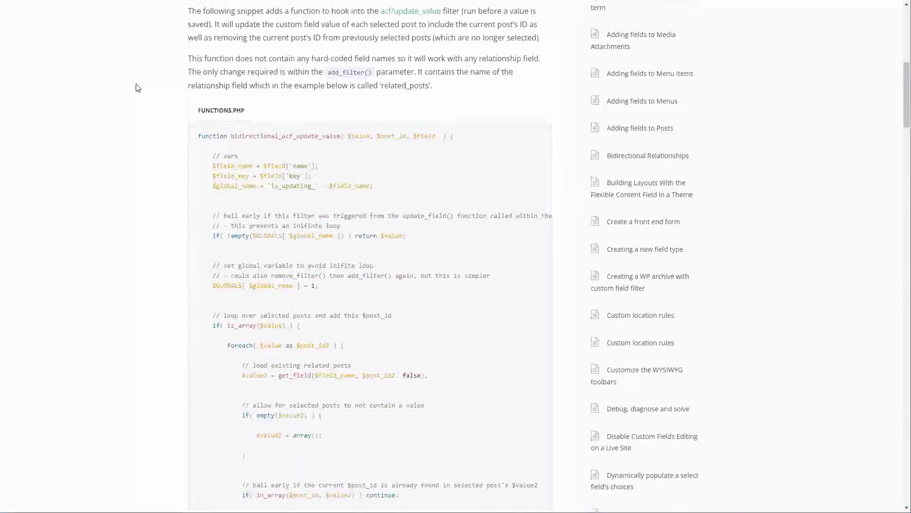
scroll(138, 88, down, 1)
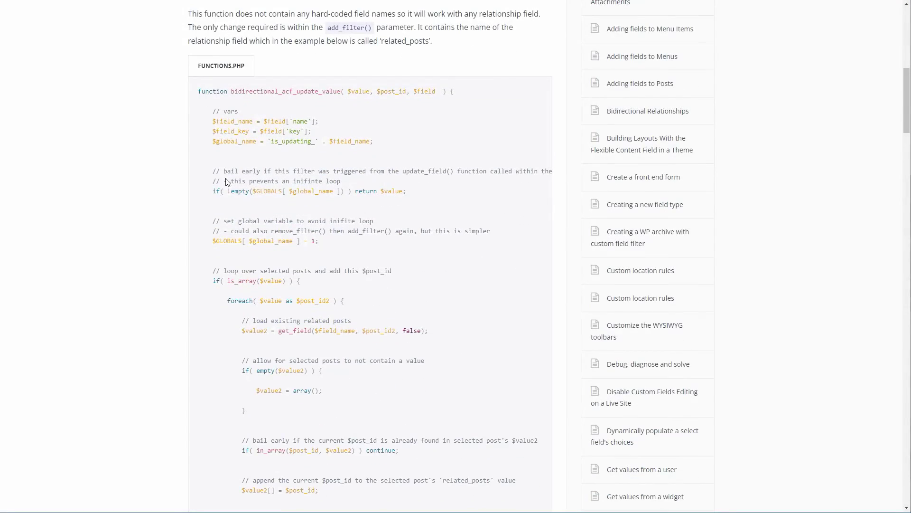
scroll(218, 255, down, 8)
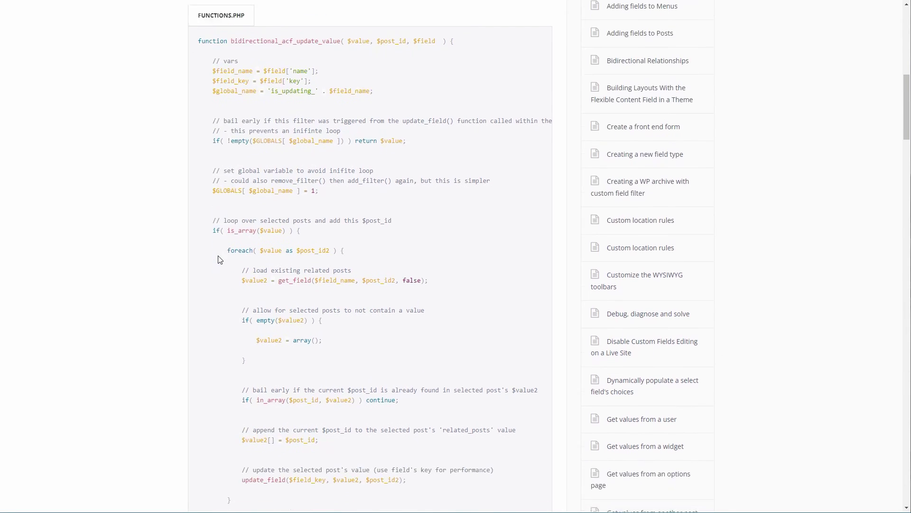
scroll(219, 256, down, 8)
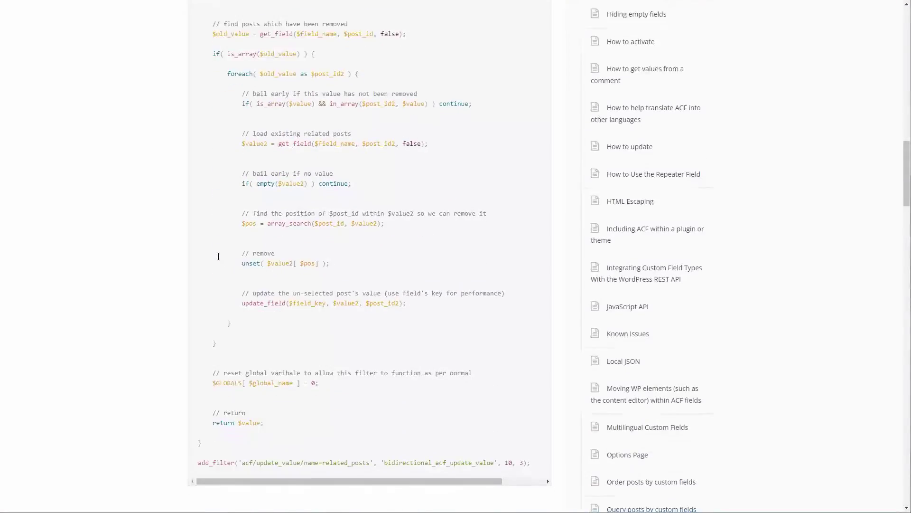
drag(428, 297, 313, 288)
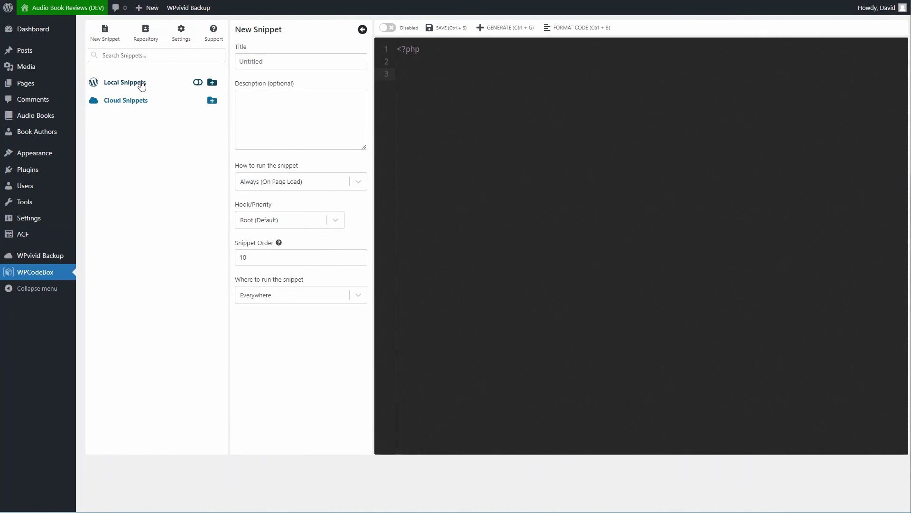
Open the local snippet "ACF Bidirectional Code" in WPCodeBox, enable it, check its book-author-relationship filter line and save it
click(138, 82)
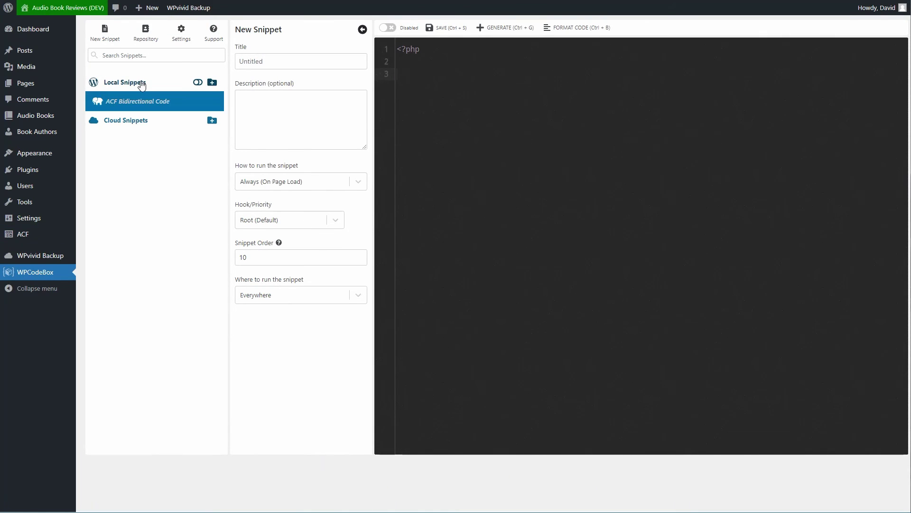
click(130, 102)
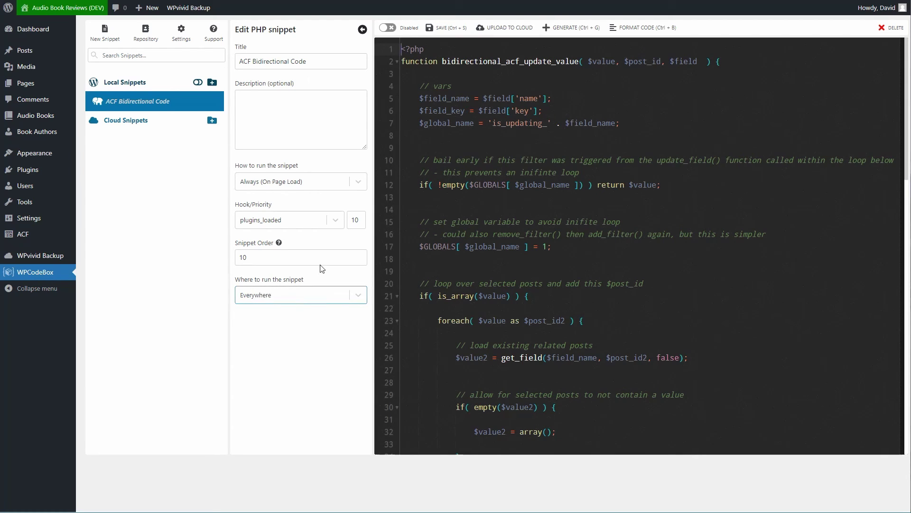
click(388, 28)
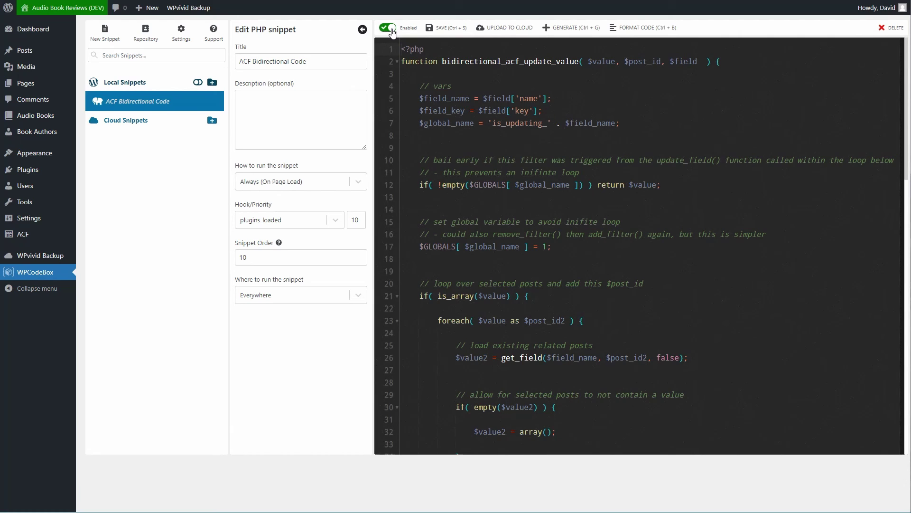
scroll(436, 155, down, 10)
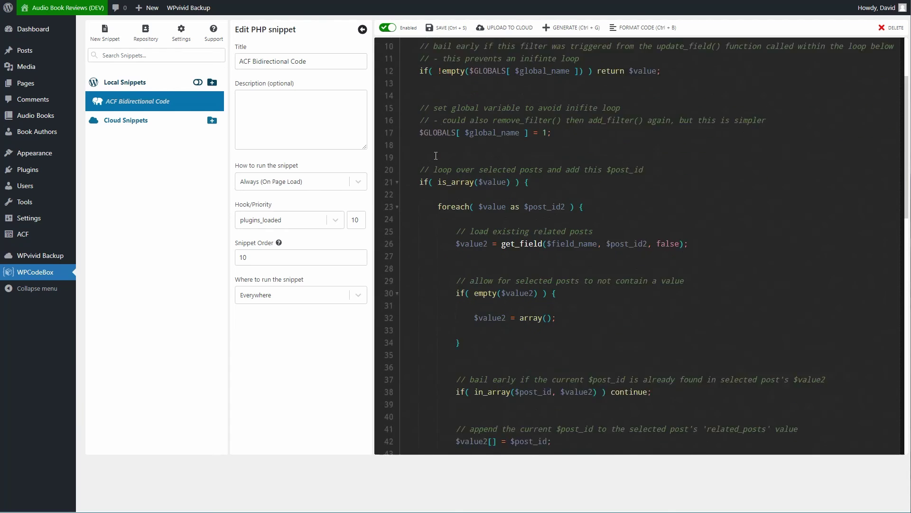
scroll(435, 156, down, 8)
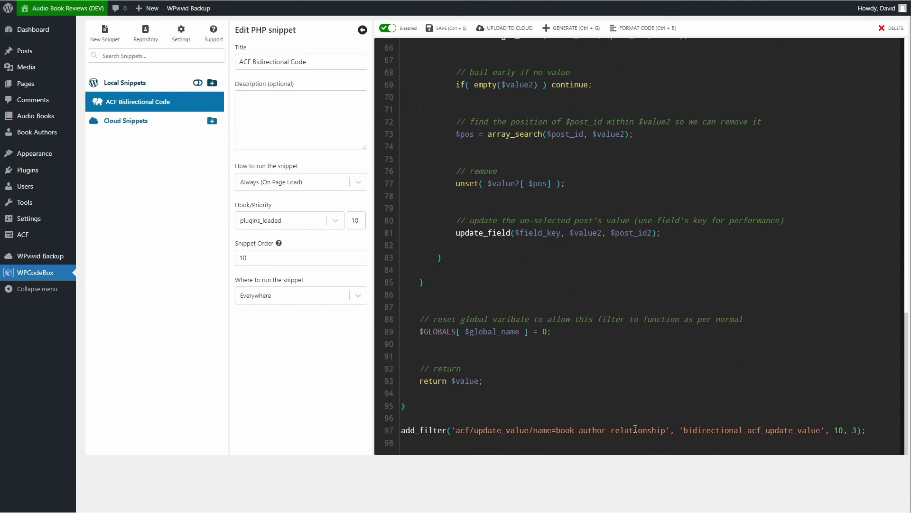
click(446, 30)
Create a new audio book titled "The Judge's List"
mouse_move(42, 120)
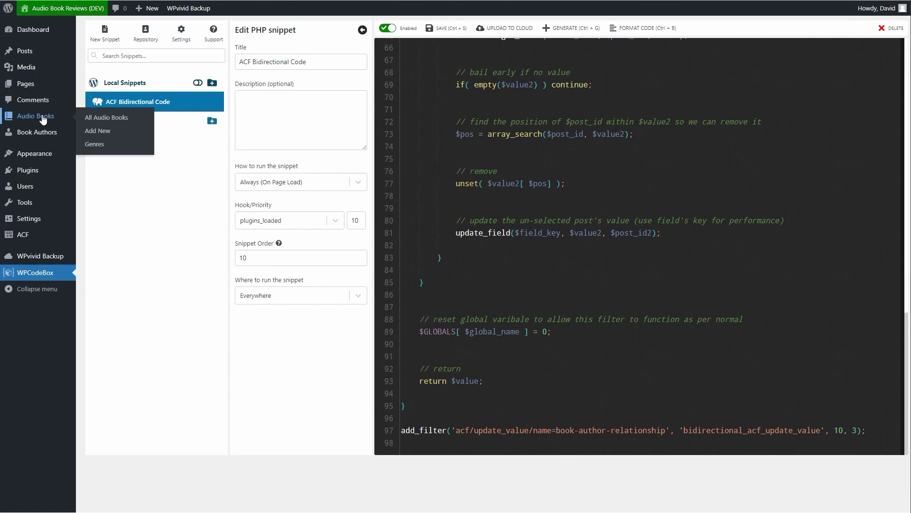
click(43, 118)
click(164, 34)
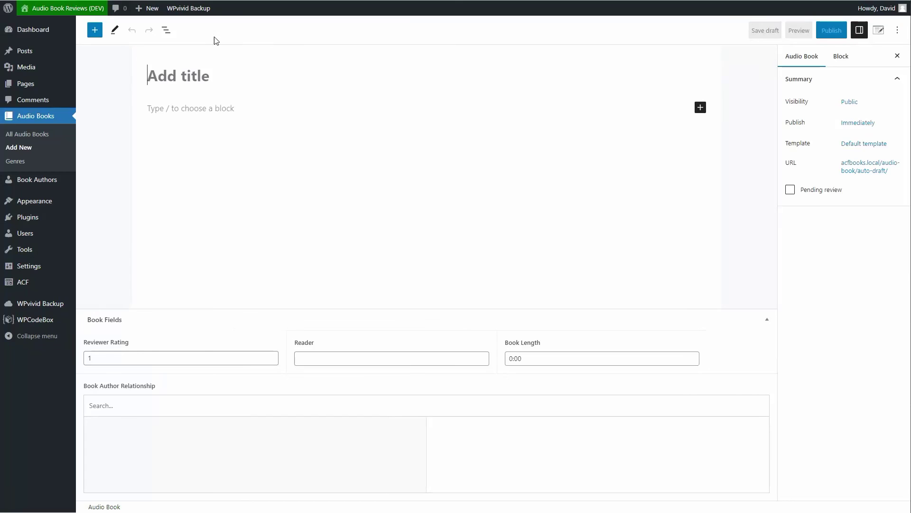
text(The J)
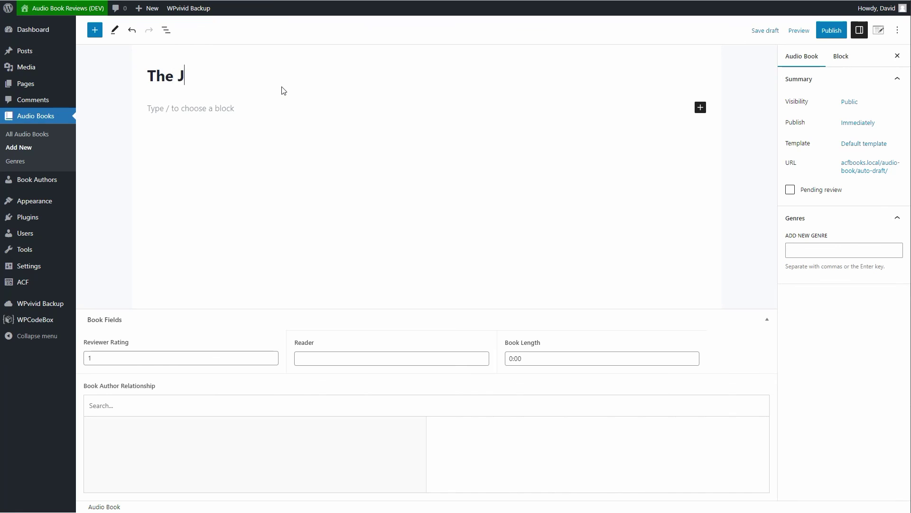
text(udge's List)
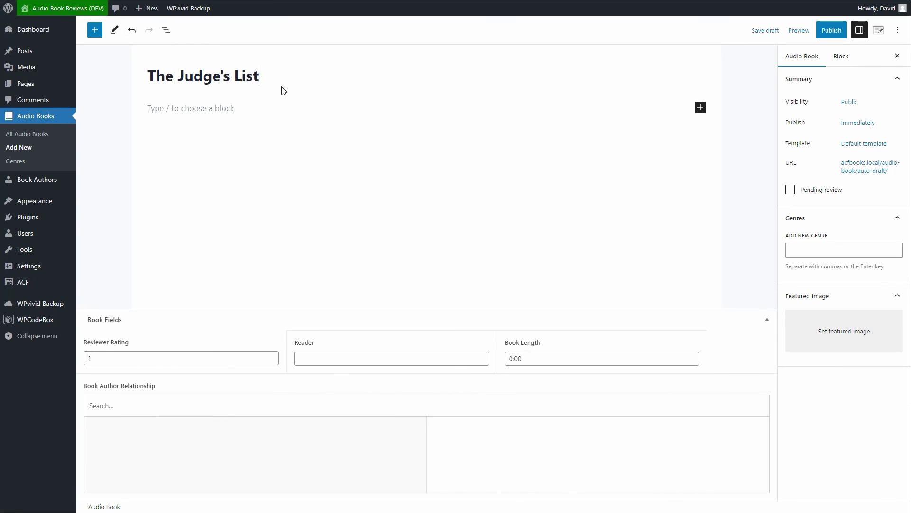
Assign the Legal Thriller genre to the audio book and set the-judges-list.jpg as its featured image
click(799, 252)
text(legal)
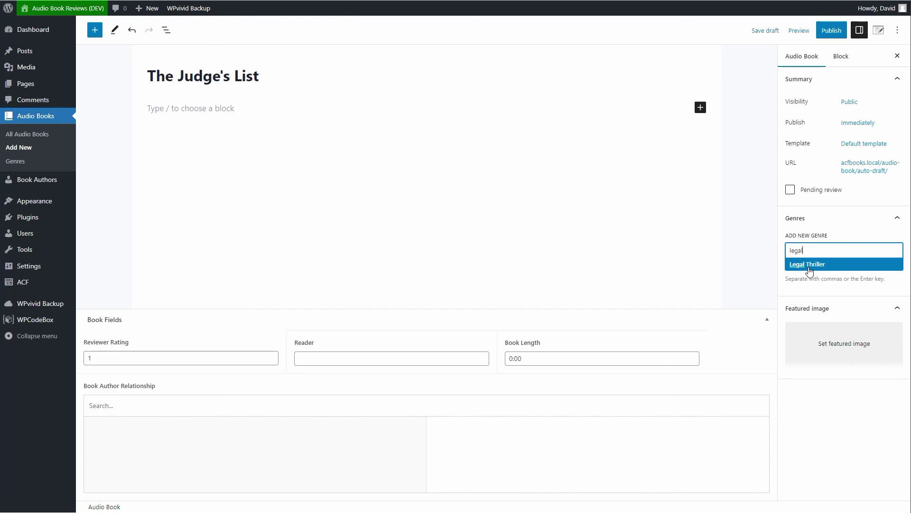
click(810, 268)
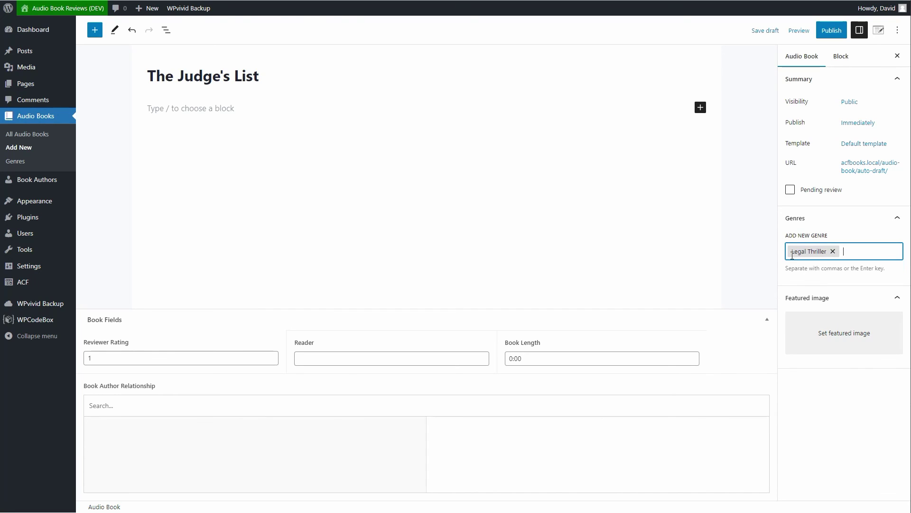
click(835, 334)
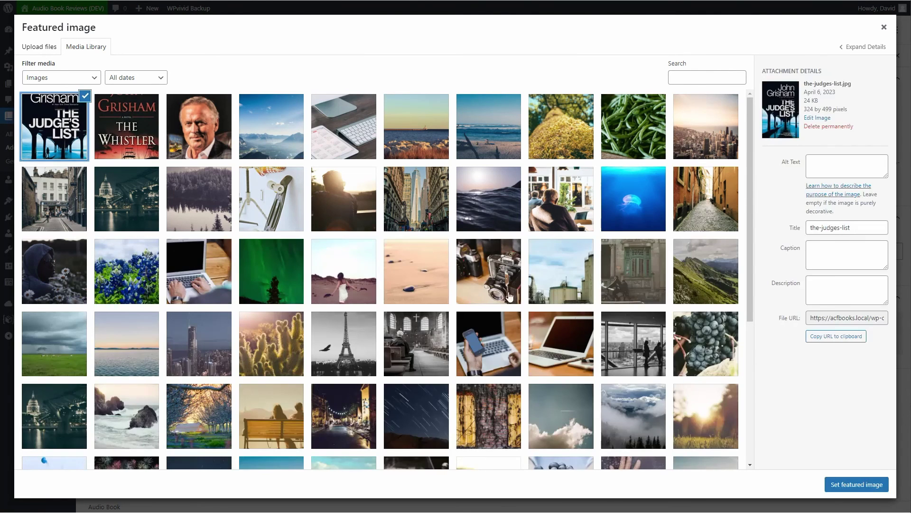
click(834, 483)
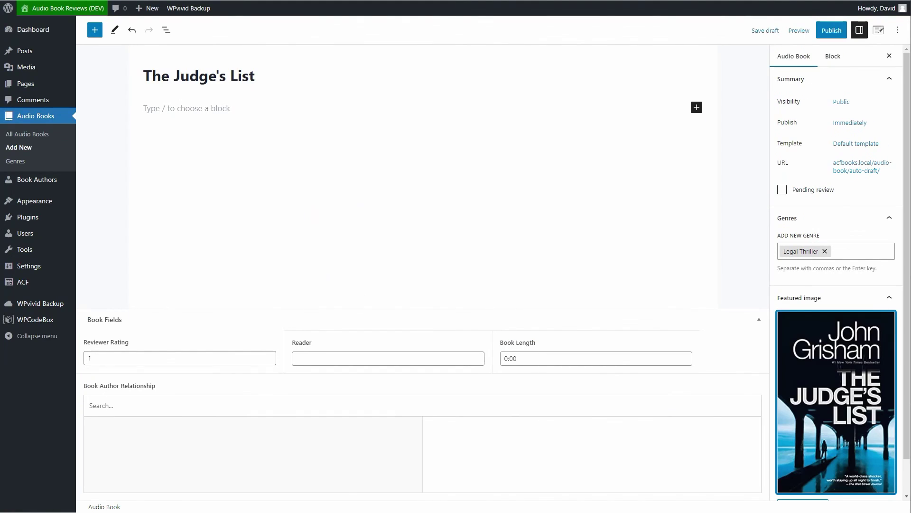
Fill in the book fields with reviewer rating 4.5, reader "Mary-Louise Parker" and book length "11 hours and 36 minutes"
double_click(123, 358)
text(4.5)
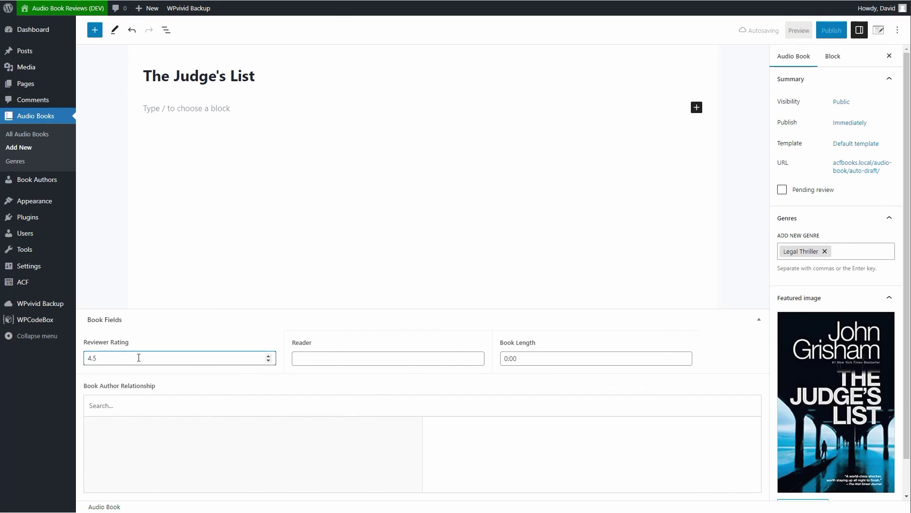
click(319, 361)
text(Mary-Louise Parker)
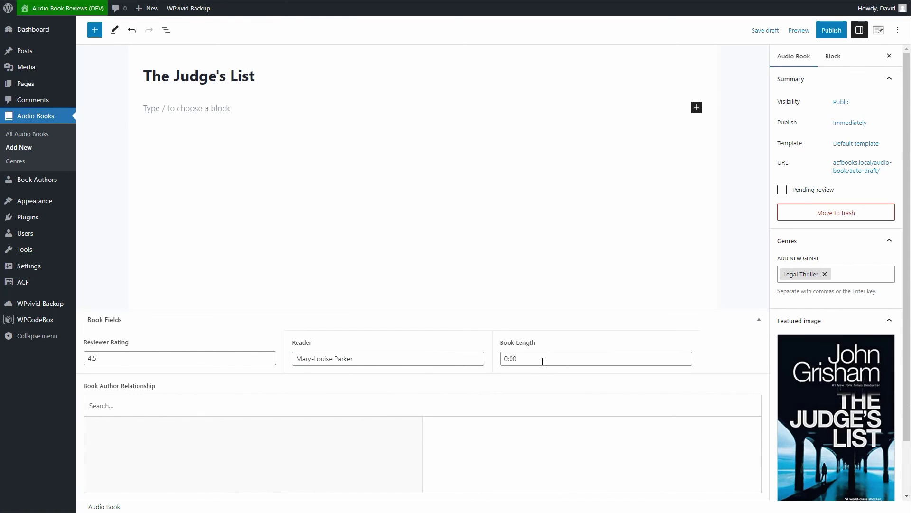
drag(523, 358, 498, 362)
text(11 )
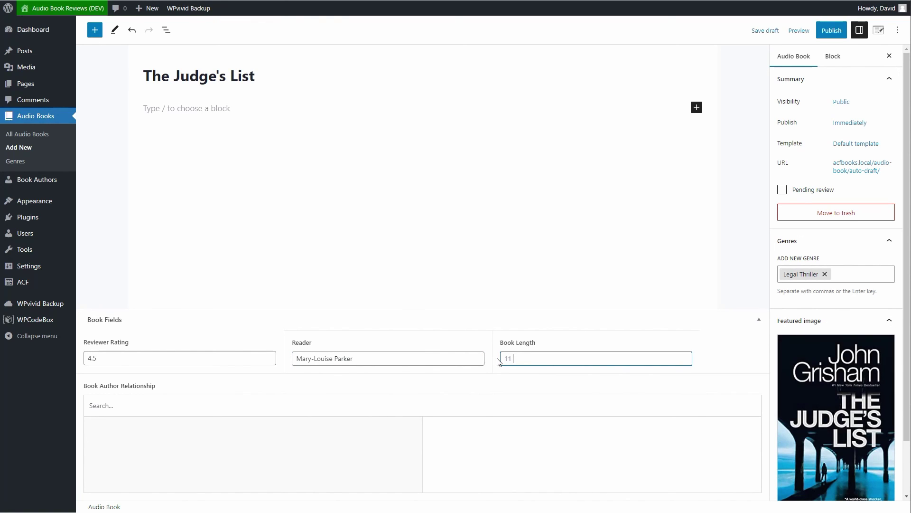
text(hours and 36 minutes)
Write the book's body text, beginning "The Judge's List by John Grisham" and continuing with two paragraphs of lorem ipsum
click(207, 109)
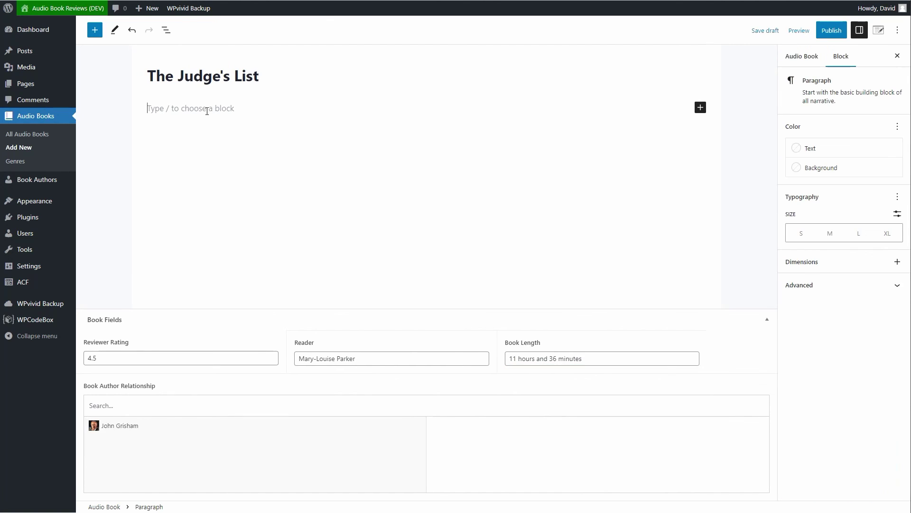
text(The Jud)
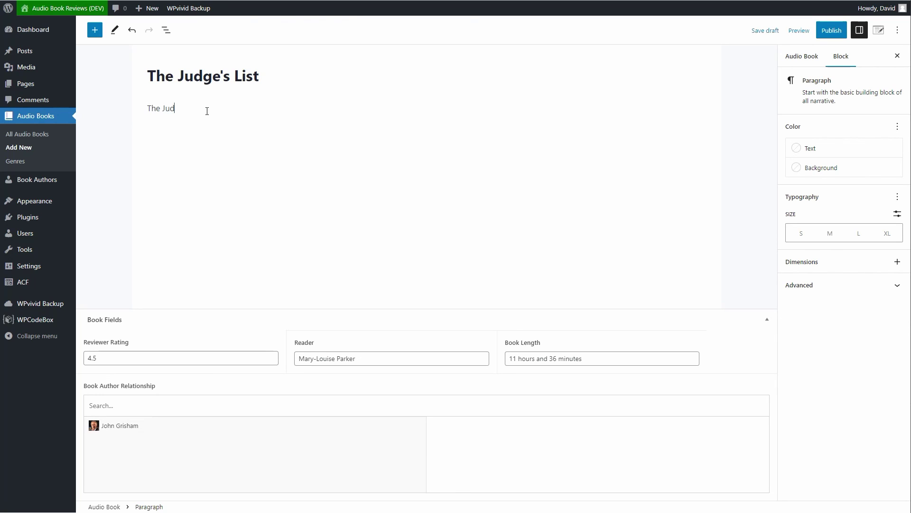
text(ge's List by John Grisham)
text(lorem ipsum dolor sit amet consectetur adipiscing elit, tempus tortor rhoncus at varius litora orci habitasse, convallis vestibulum fusce praesent pharetra ultricies. Primis montes litora laoreet a cubilia taciti ornare placerat ut, himenaeos non est metus ridiculus vivamus netus natoque parturient sagittis, in senectus ligula porttitor posuere semper fringilla vestibulum. Magnis proin et leo facilisis tempus ut metus velit dis faucibus porta praesent eros, sodales euismod integer sapien parturient luctus natoque suscipit fringilla netus viverra semper. Condimentum euismod himenaeos primis sapien enim ultricies aliquet suscipit praesent sodales, massa senectus neque bibendum curabitur fermentum tempor ultrices iaculis cubilia habitasse, urna cras mi quis nascetur lectus inceptos erat dignissim. Praesent mi parturient nunc risus suspendisse semper himenaeos imperdiet platea sapien vitae, diam integer facilisi penatibus rutrum a duis quisque ultrices eu, mattis cubilia posuere blandit porttitor nulla in ultricies placerat pellentesque. Posuere sociis turpis ac in vitae ut lacus tempor interdum senectus convallis, dapibus nunc pharetra cubilia quisque orci eros sed conubia.)
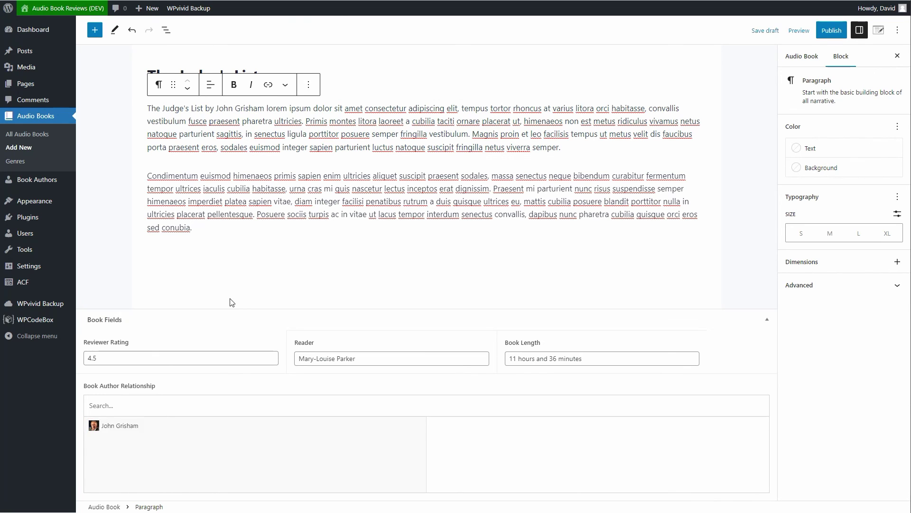
click(293, 243)
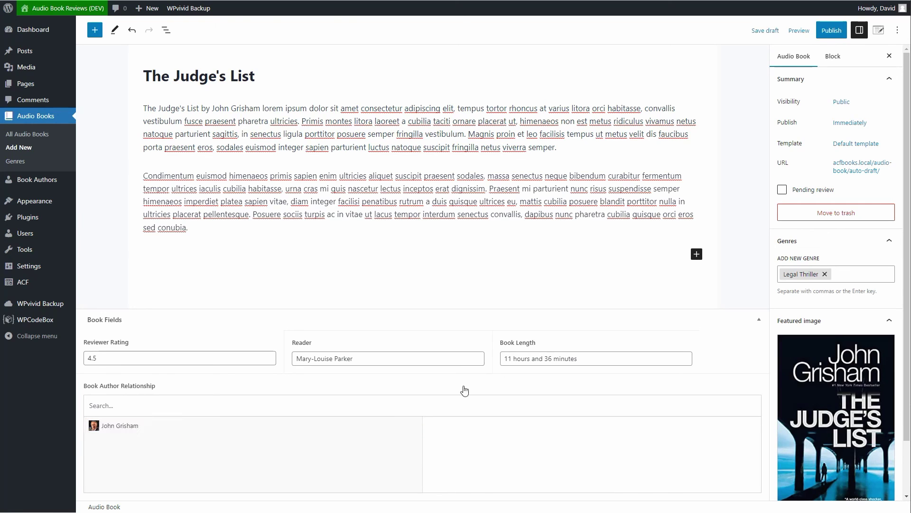
Publish the audio book "The Judge's List", staying on the page until publishing is done
click(834, 34)
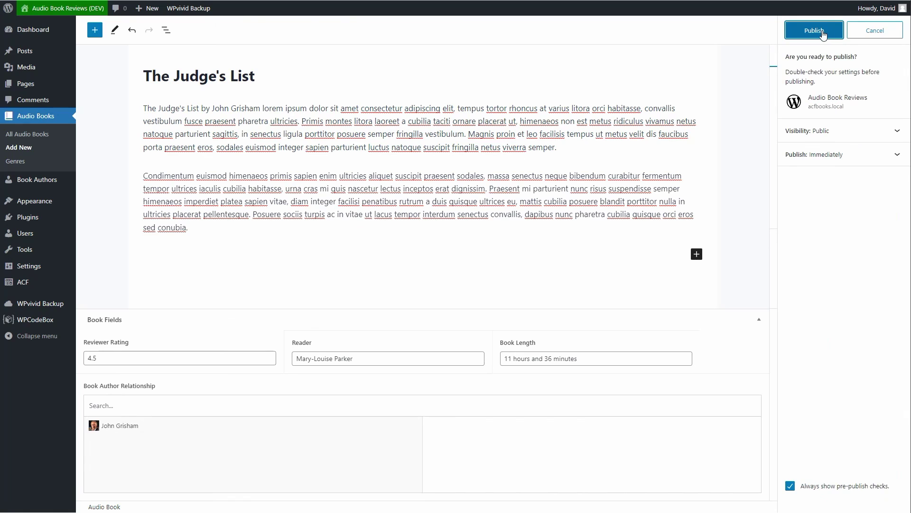
click(822, 35)
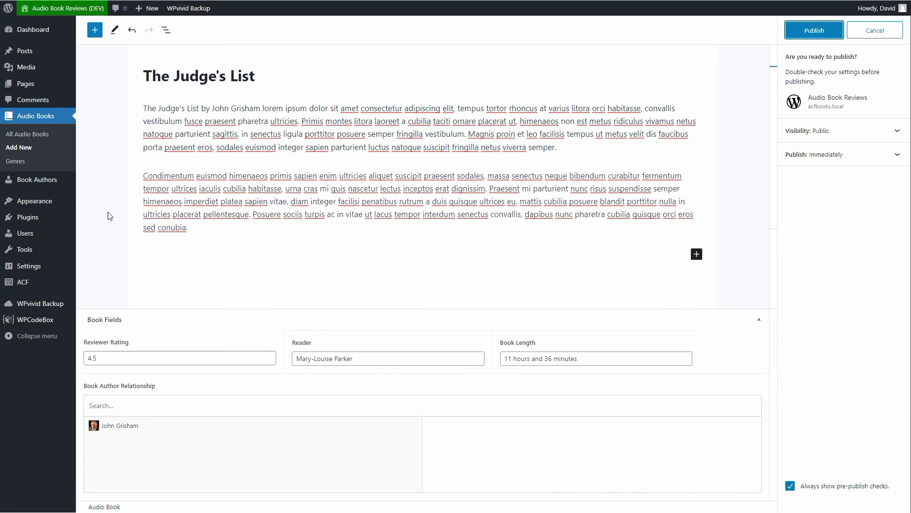
click(44, 180)
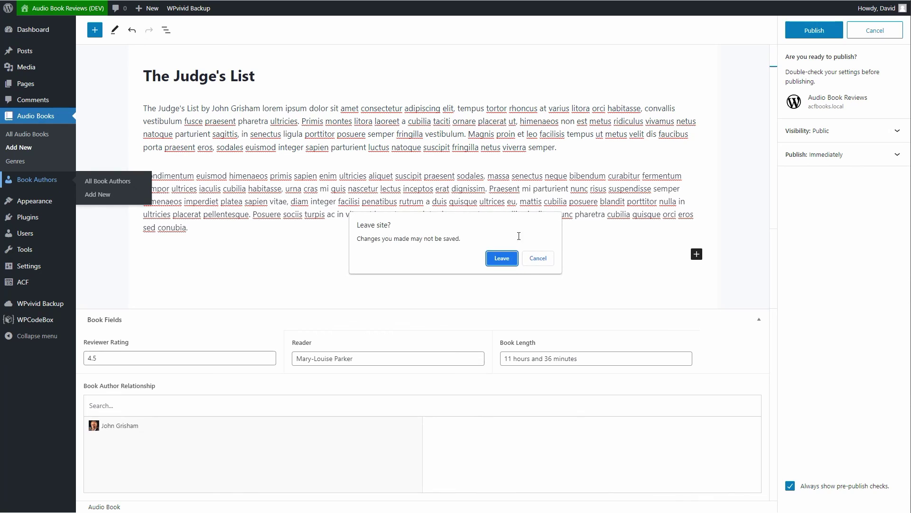
click(538, 258)
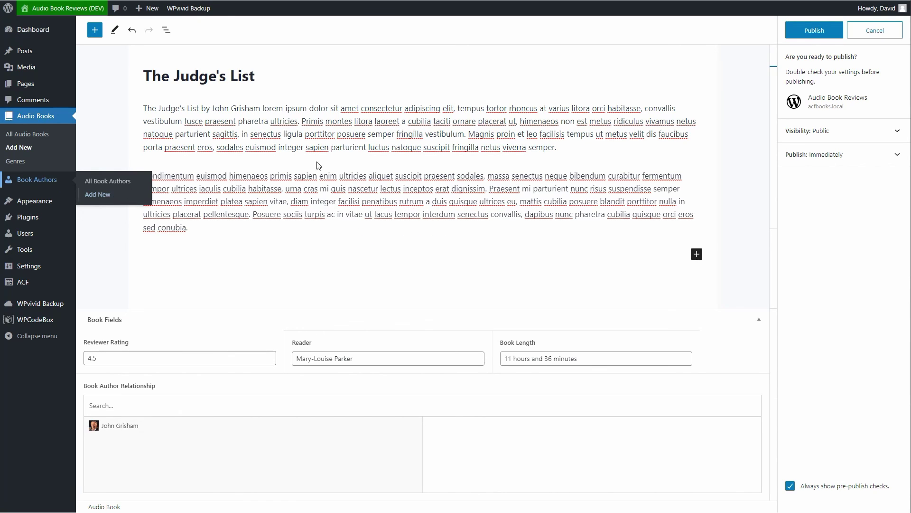
click(807, 31)
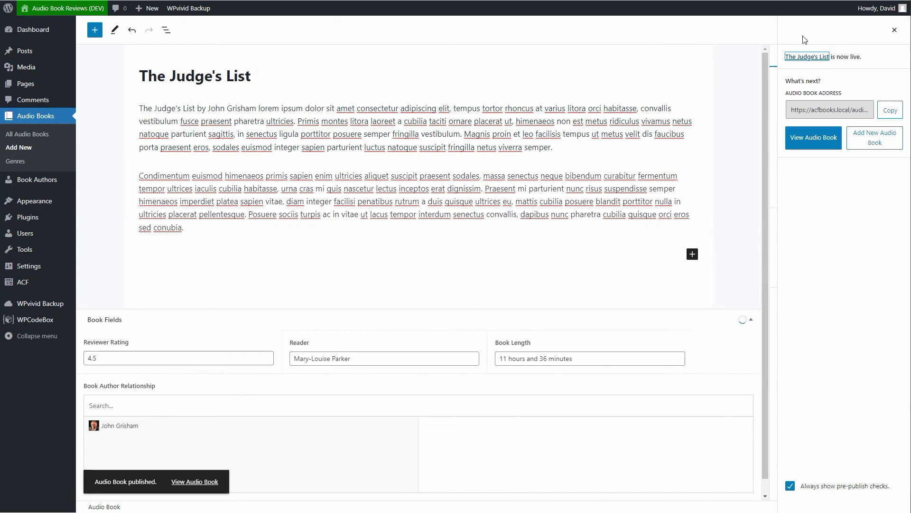
Open the John Grisham book author, add "The Judge's List" to the Book Author Relationship and update the post
mouse_move(33, 180)
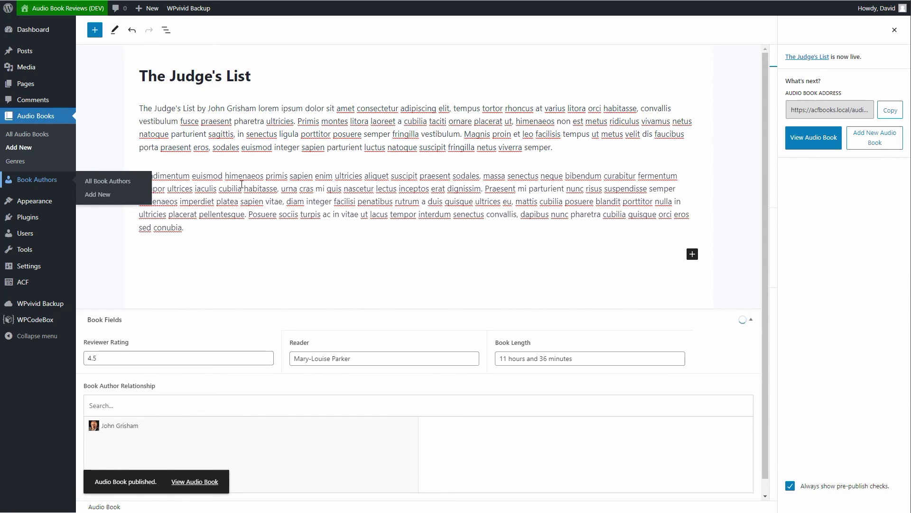
click(108, 180)
mouse_move(120, 113)
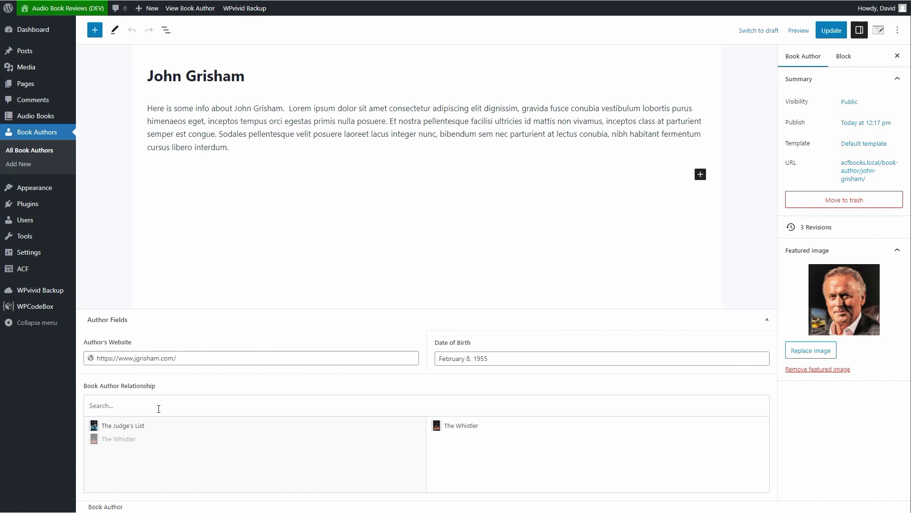
click(122, 429)
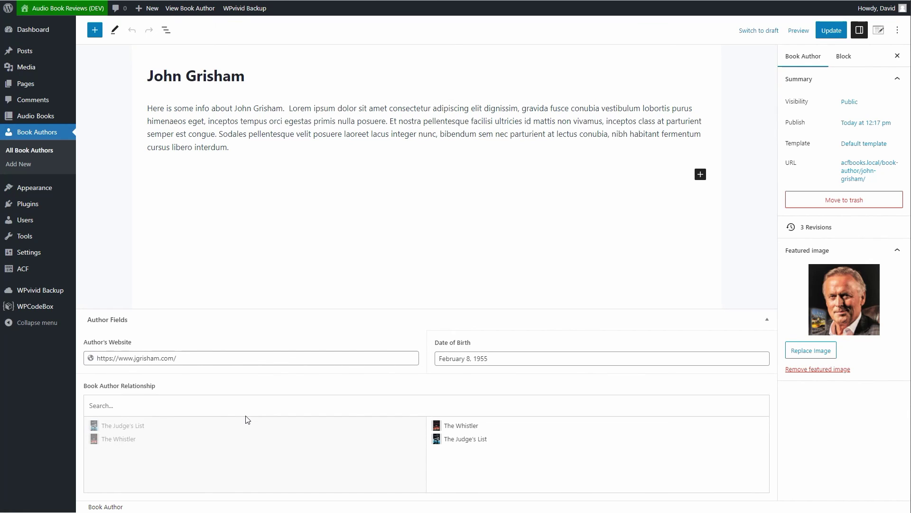
click(831, 31)
View "The Judge's List" on the front end from the audio books list and look through its cover image and text
mouse_move(56, 117)
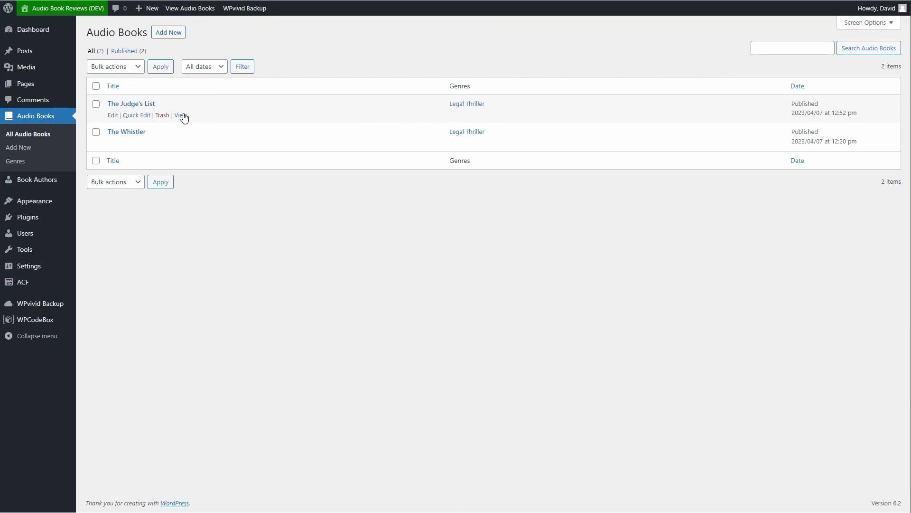
click(181, 115)
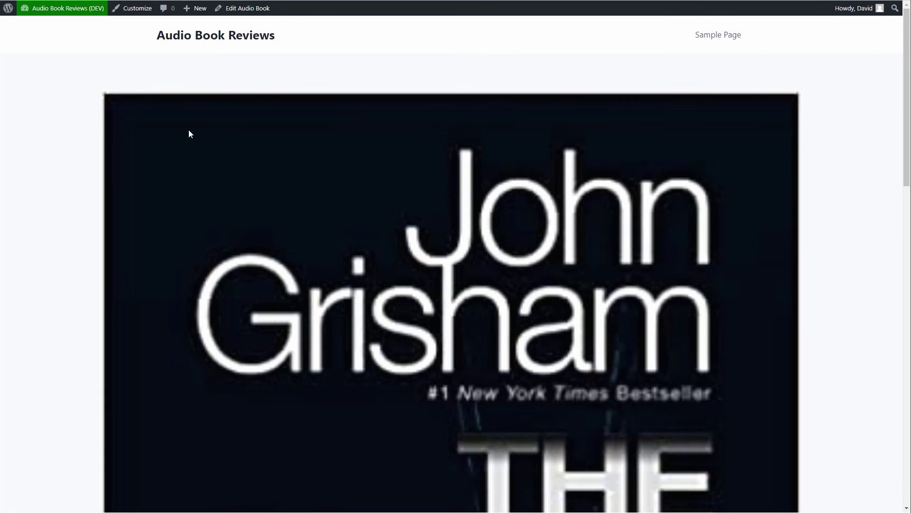
scroll(189, 134, down, 7)
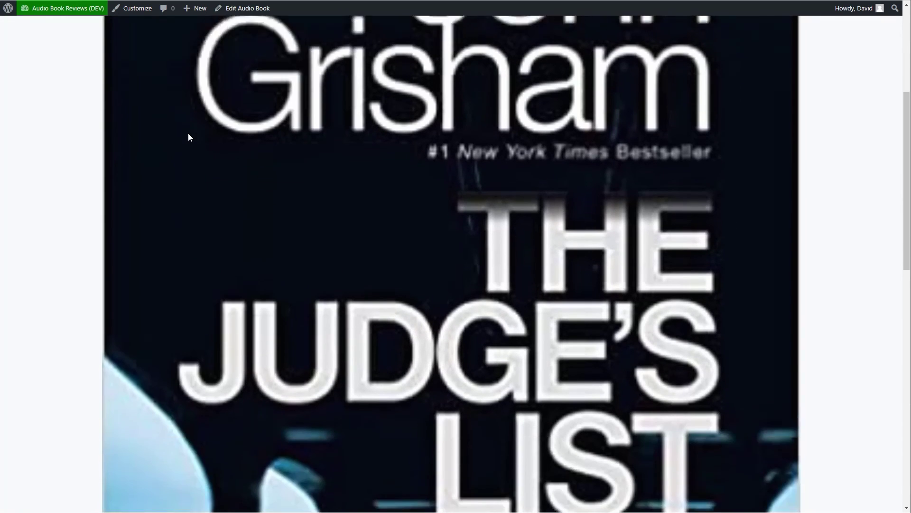
scroll(189, 139, down, 12)
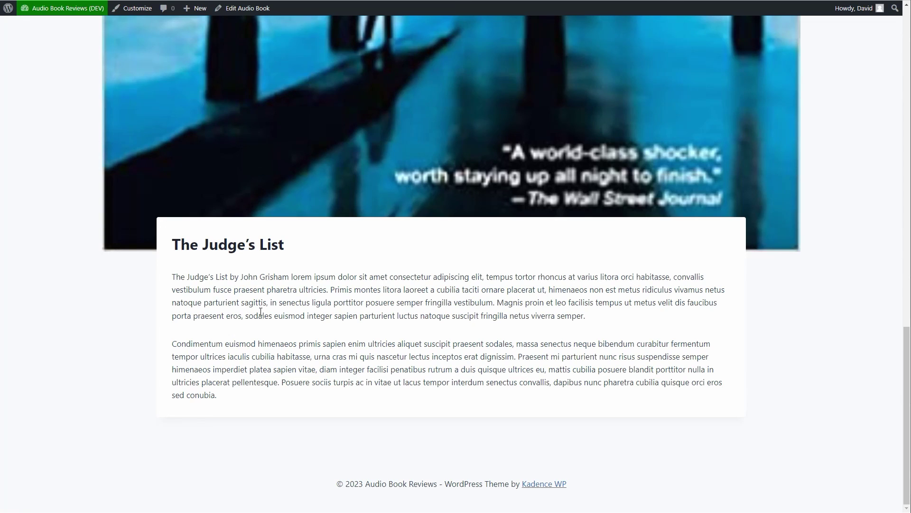
scroll(259, 313, up, 10)
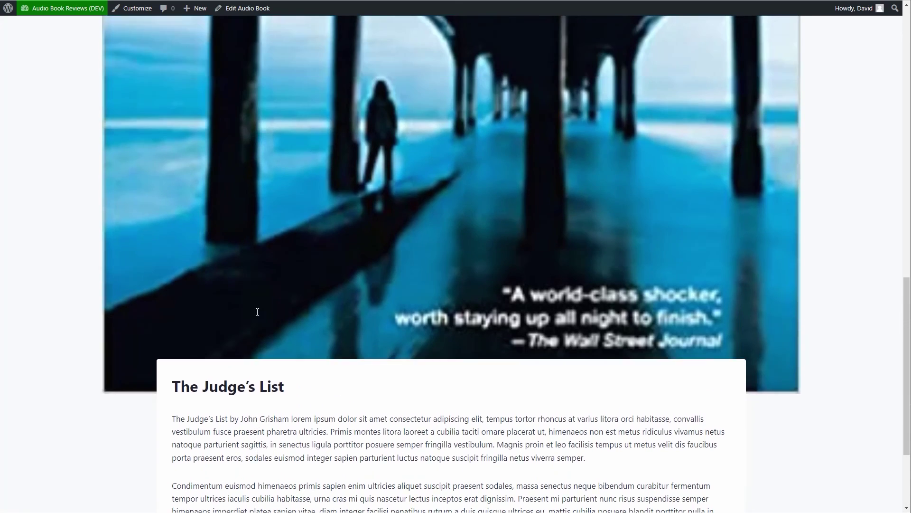
scroll(255, 312, up, 5)
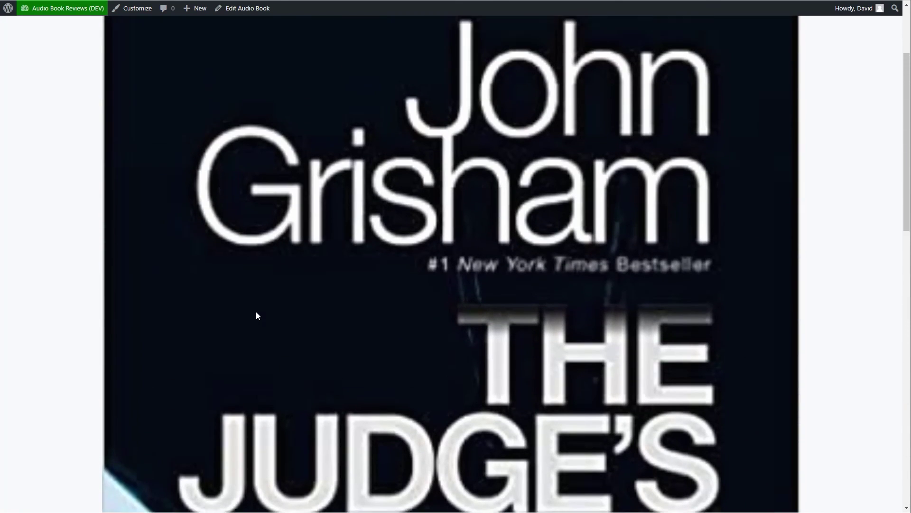